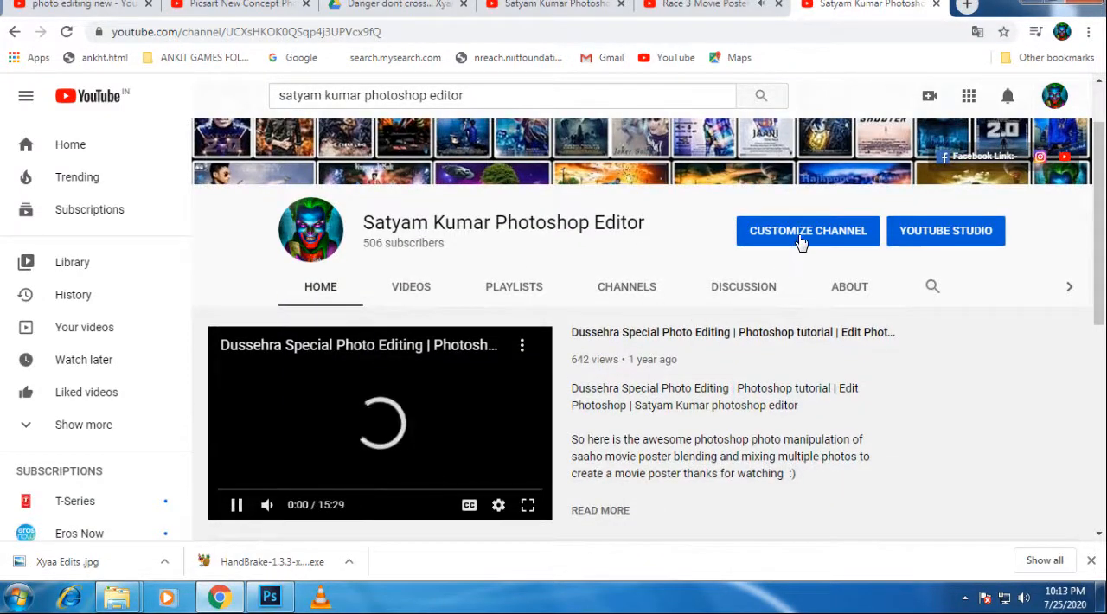
# Step: Open the YouTube channel's customization page and look over its uploads and popular uploads
pyautogui.click(801, 241)
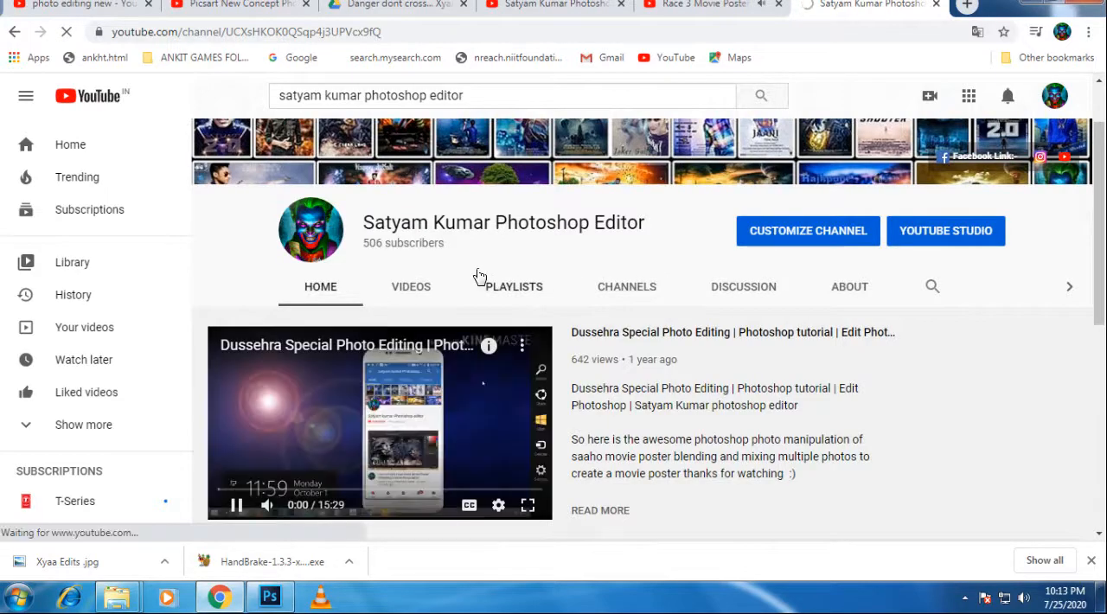
pyautogui.scroll(-5, 625, 266)
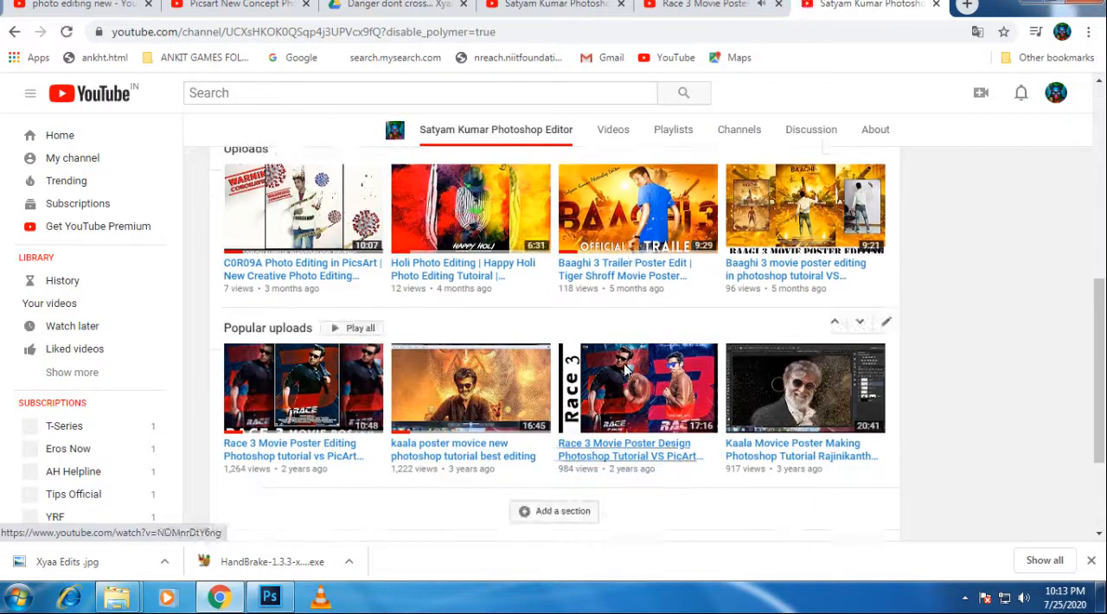
pyautogui.scroll(5, 589, 294)
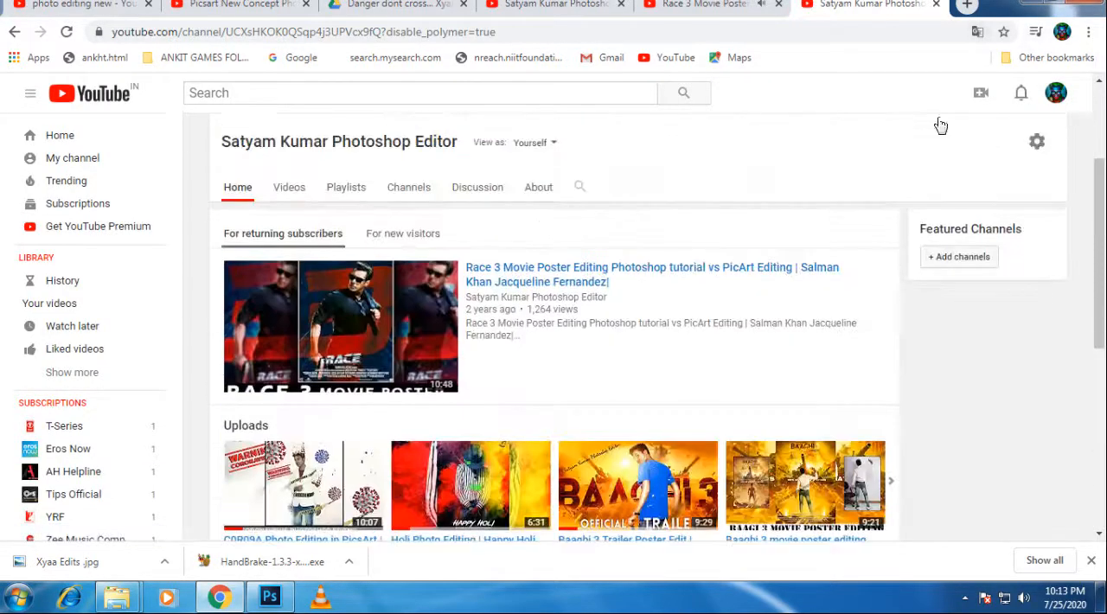
pyautogui.click(707, 267)
# Step: Switch from the browser to Photoshop and bring up the Xyaa Edits .jpg padlock poster document
pyautogui.click(1082, 4)
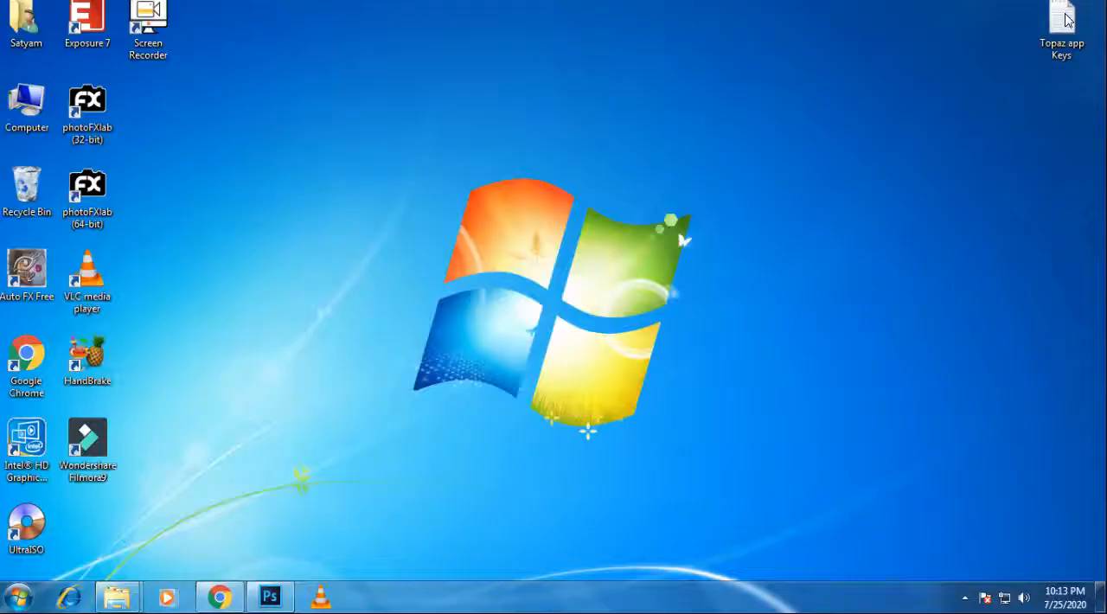
pyautogui.click(265, 605)
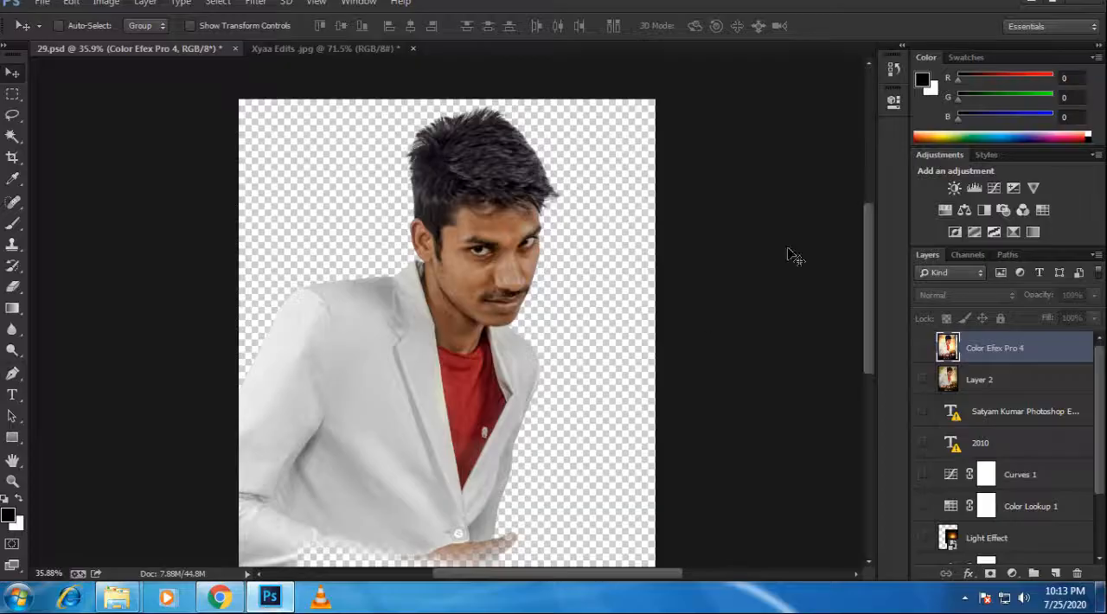
pyautogui.scroll(-3, 458, 198)
pyautogui.scroll(5, 458, 198)
pyautogui.click(352, 52)
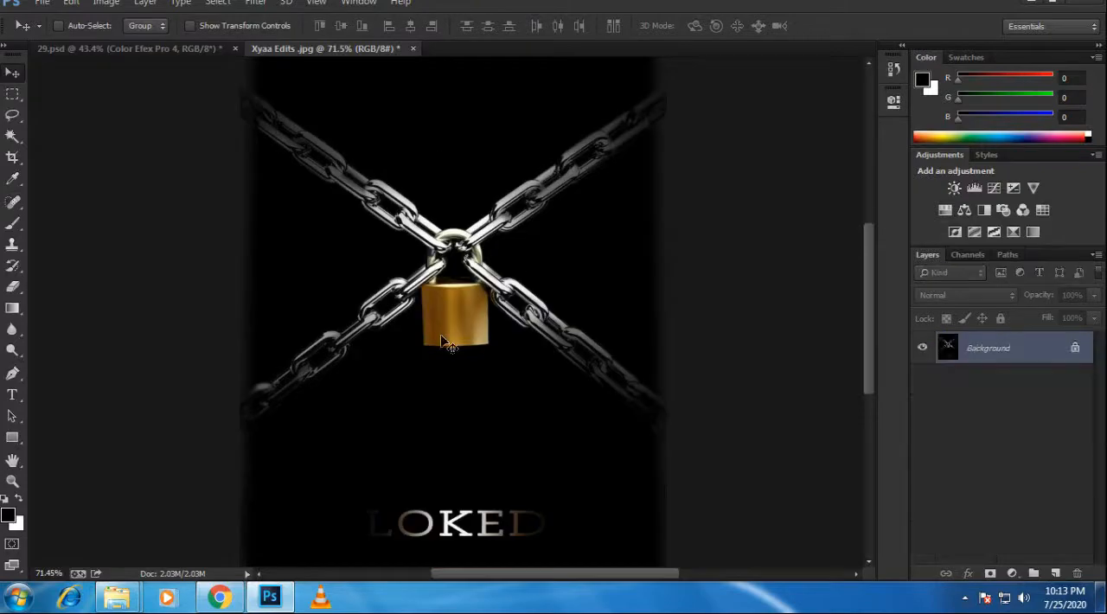
# Step: Try to copy the Color Efex Pro 4 layer from 29.psd into the Xyaa Edits .jpg document
pyautogui.click(168, 45)
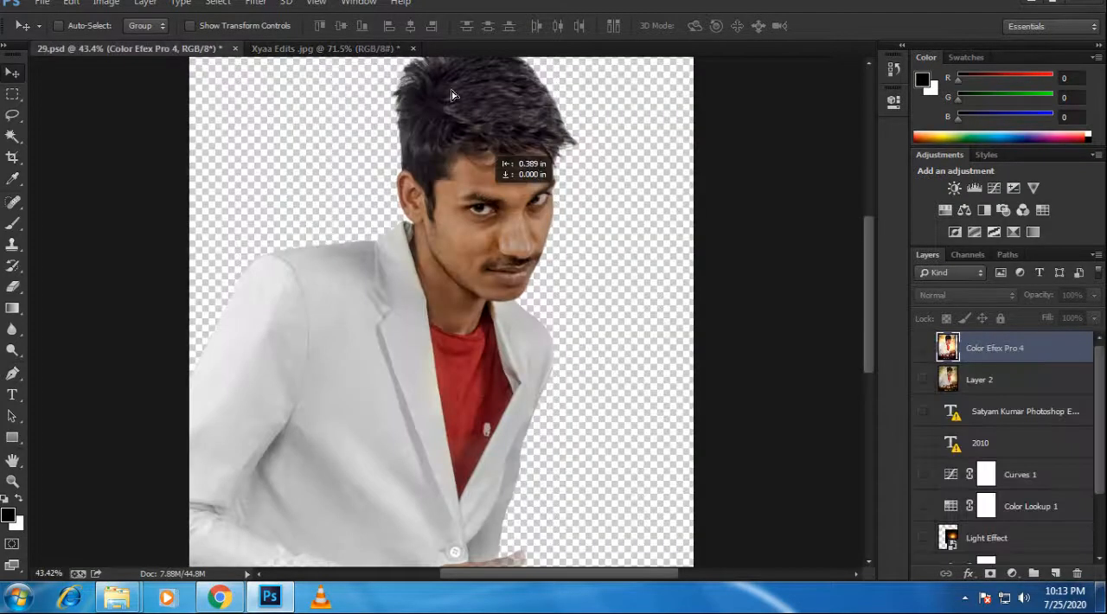
pyautogui.click(409, 50)
pyautogui.moveTo(413, 62); pyautogui.dragTo(529, 210)
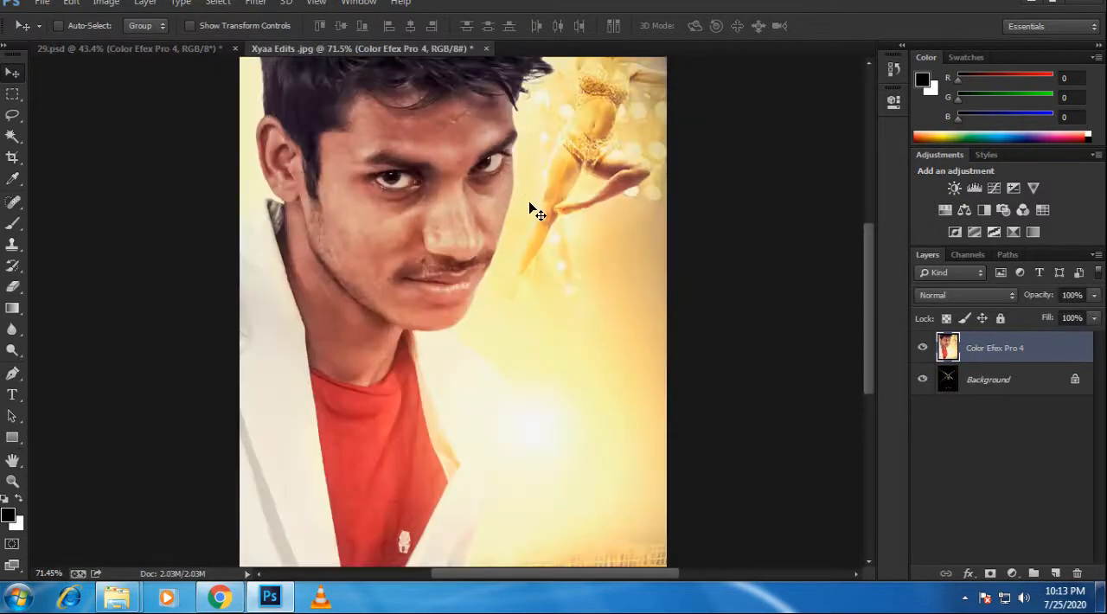
pyautogui.scroll(-3, 528, 210)
pyautogui.hotkey('ctrl', 'z')
pyautogui.click(168, 51)
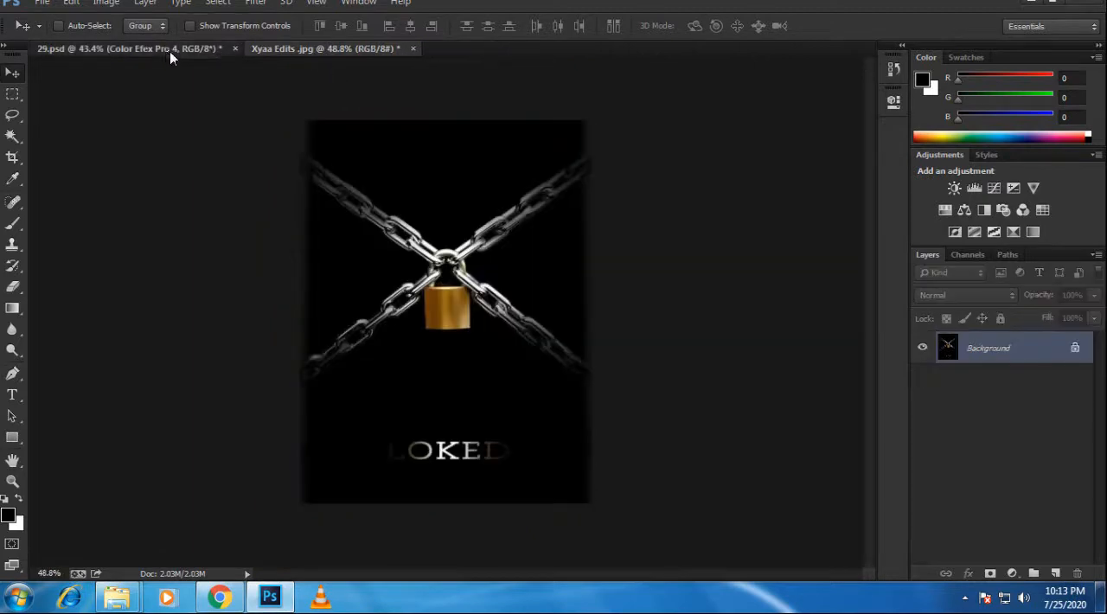
pyautogui.scroll(-3, 955, 402)
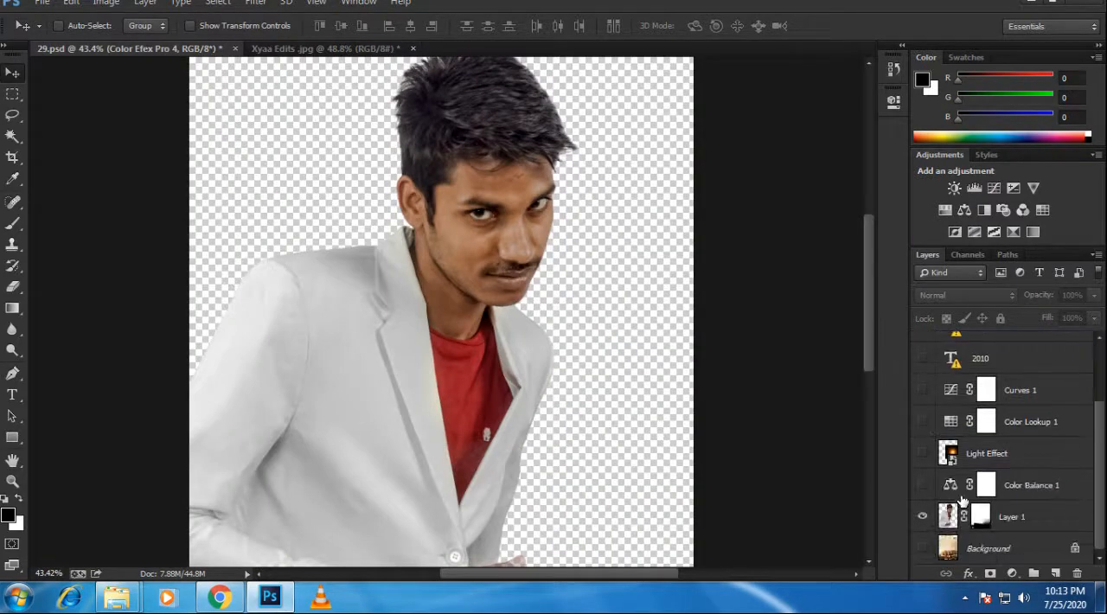
pyautogui.moveTo(485, 416); pyautogui.dragTo(468, 237)
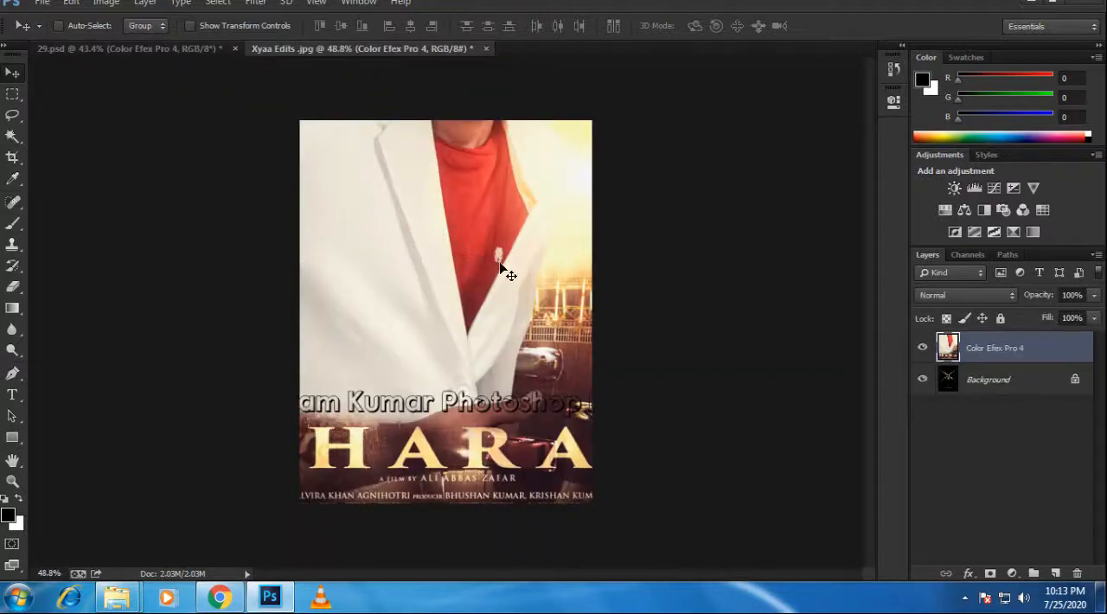
pyautogui.hotkey('ctrl', 'z')
# Step: Copy the masked cutout of the man, Layer 1, from 29.psd into the Xyaa Edits .jpg document
pyautogui.hotkey('ctrl', 'Tab')
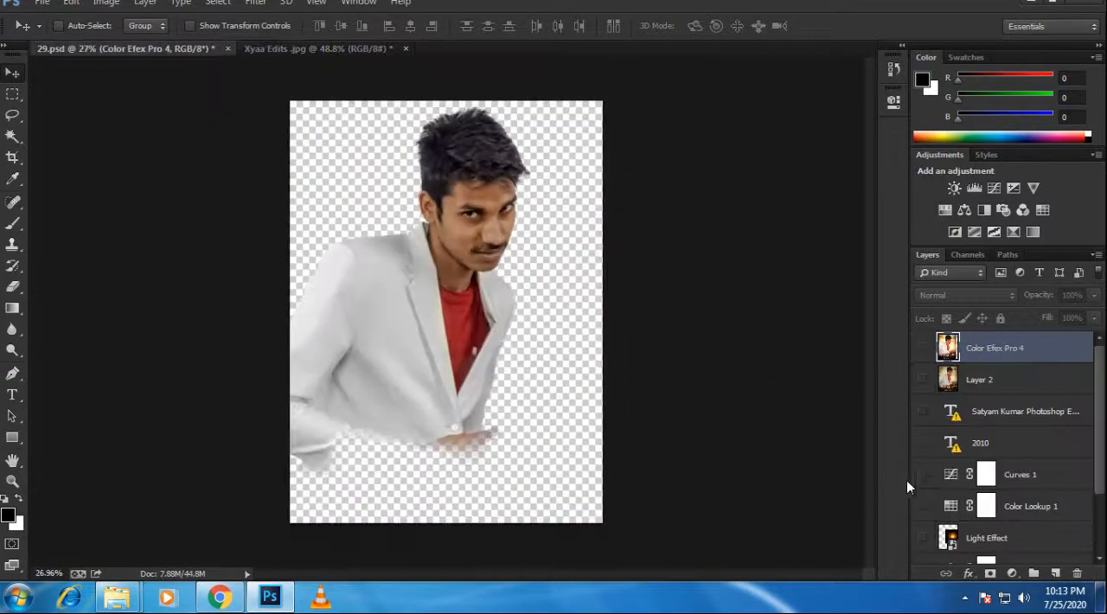
pyautogui.scroll(-2, 989, 555)
pyautogui.scroll(2, 960, 474)
pyautogui.scroll(-2, 977, 463)
pyautogui.click(1021, 517)
pyautogui.moveTo(521, 339); pyautogui.dragTo(511, 317)
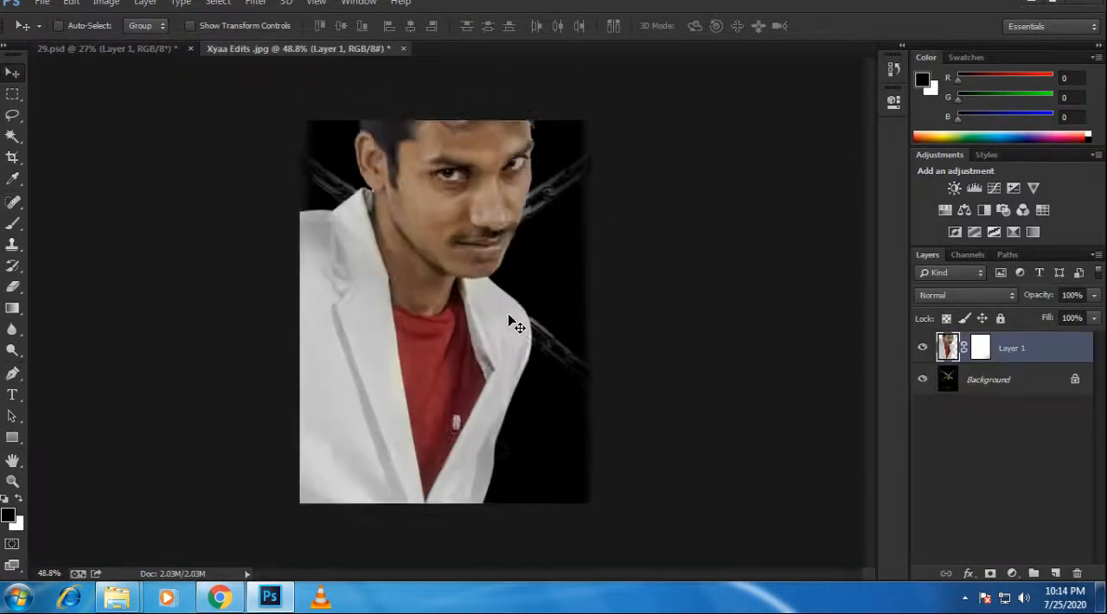
# Step: Scale Layer 1 down to about 30% and position the man over the padlock and chains
pyautogui.scroll(2, 487, 320)
pyautogui.hotkey('ctrl', 't')
pyautogui.scroll(-4, 480, 314)
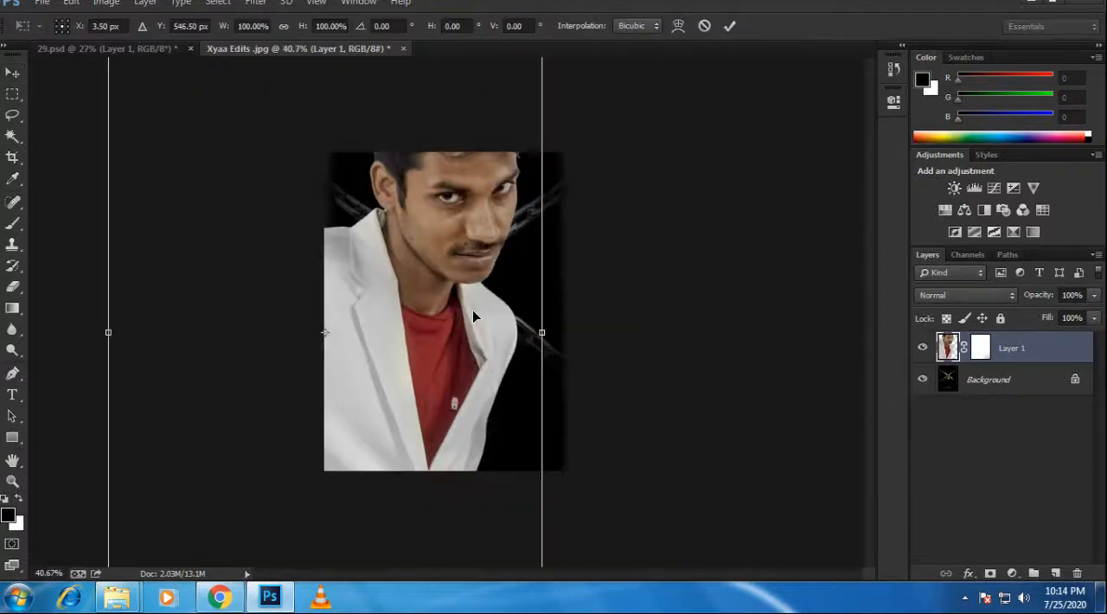
pyautogui.moveTo(517, 113); pyautogui.dragTo(411, 273)
pyautogui.hotkey('ctrl', 'z')
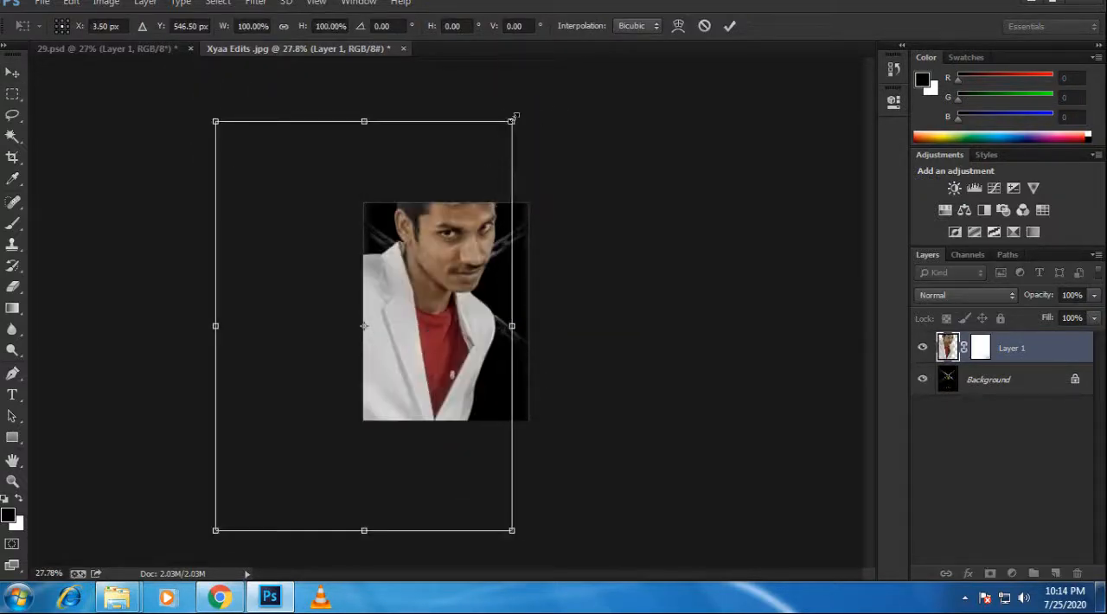
pyautogui.moveTo(515, 115); pyautogui.dragTo(406, 267)
pyautogui.moveTo(390, 312); pyautogui.dragTo(462, 298)
pyautogui.scroll(5, 463, 298)
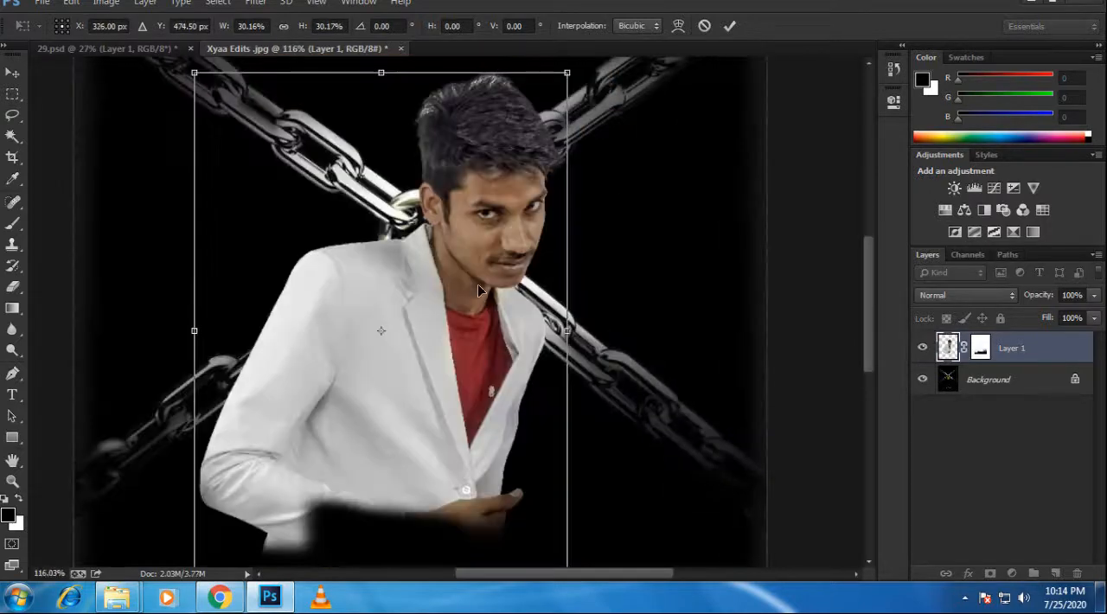
pyautogui.scroll(-3, 461, 277)
pyautogui.moveTo(459, 318); pyautogui.dragTo(455, 265)
pyautogui.press('Return')
# Step: Enlarge the man on Layer 1 so that he fills most of the poster above the LOKED lettering
pyautogui.scroll(-2, 458, 277)
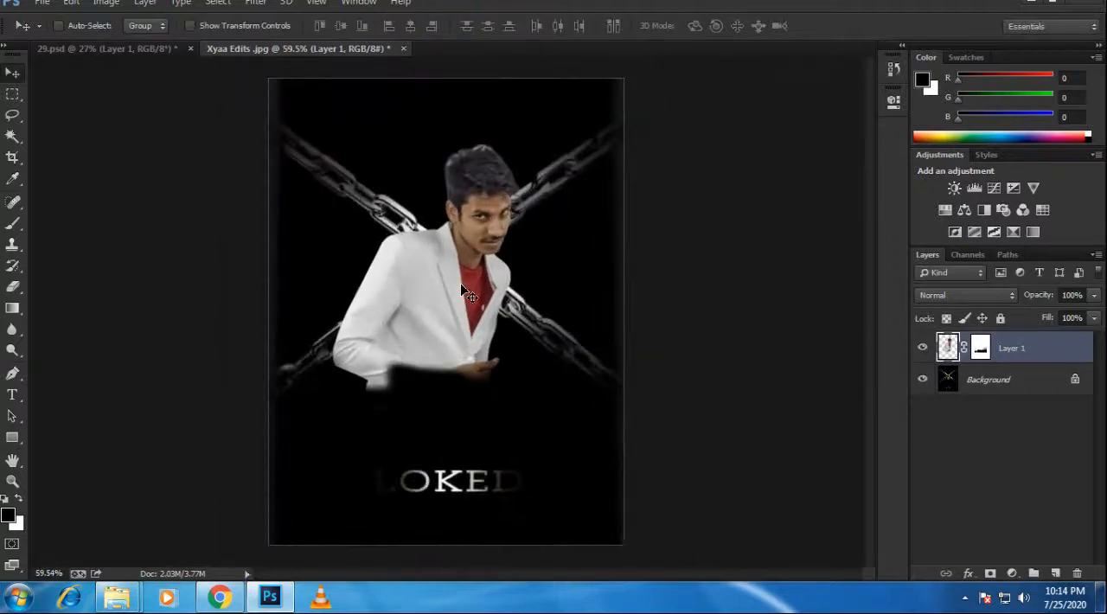
pyautogui.hotkey('ctrl', 't')
pyautogui.moveTo(520, 407); pyautogui.dragTo(495, 404)
pyautogui.press('Return')
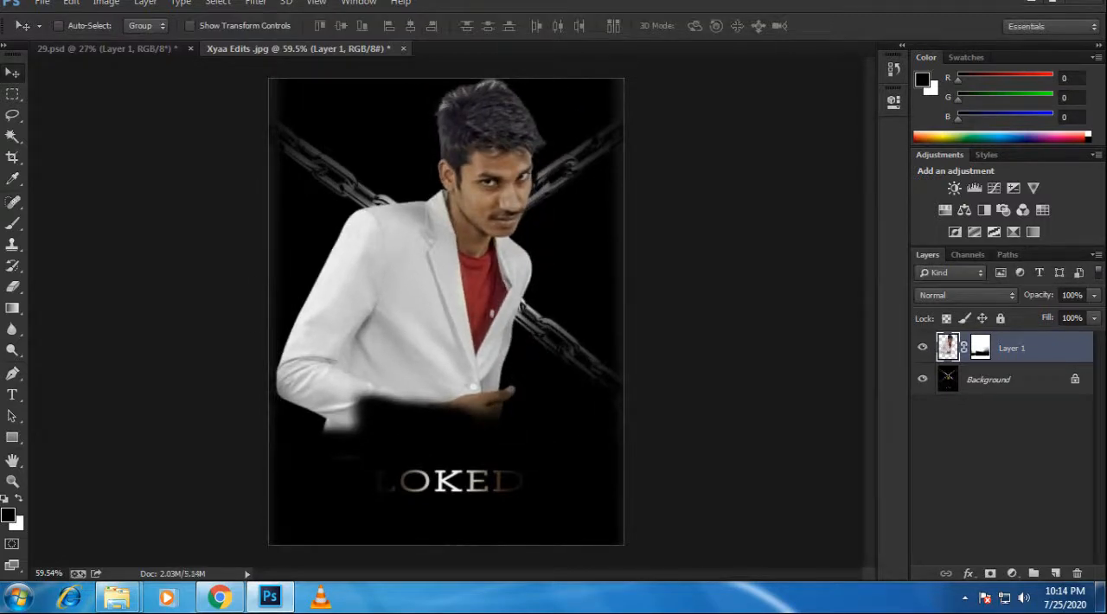
# Step: Select Layer 1's mask, try linear gradients over the man's lower body, and make black the foreground colour
pyautogui.scroll(-1, 451, 317)
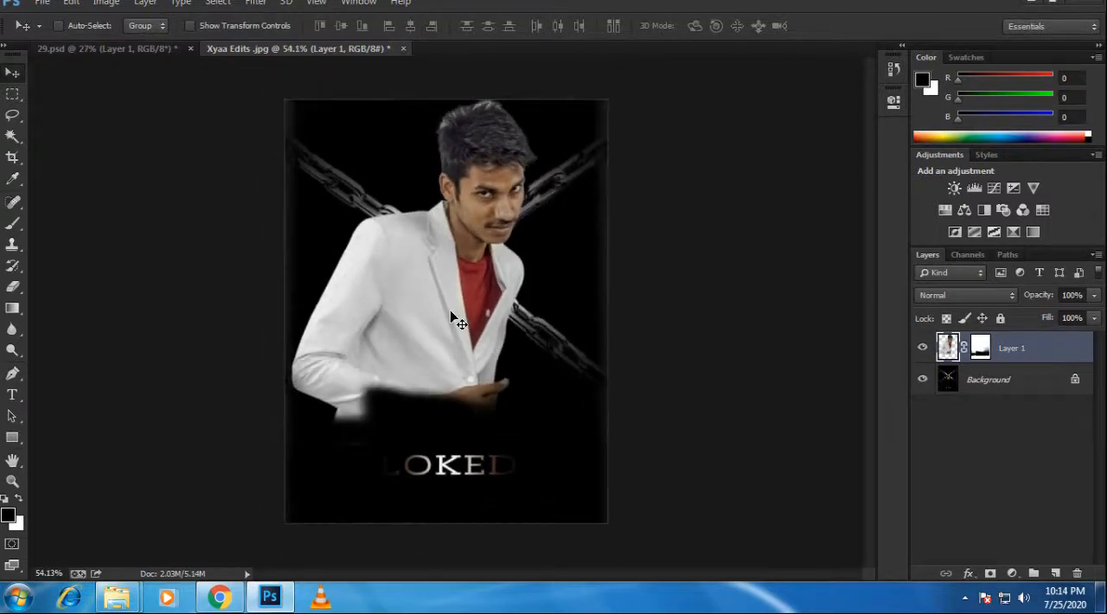
pyautogui.scroll(2, 537, 316)
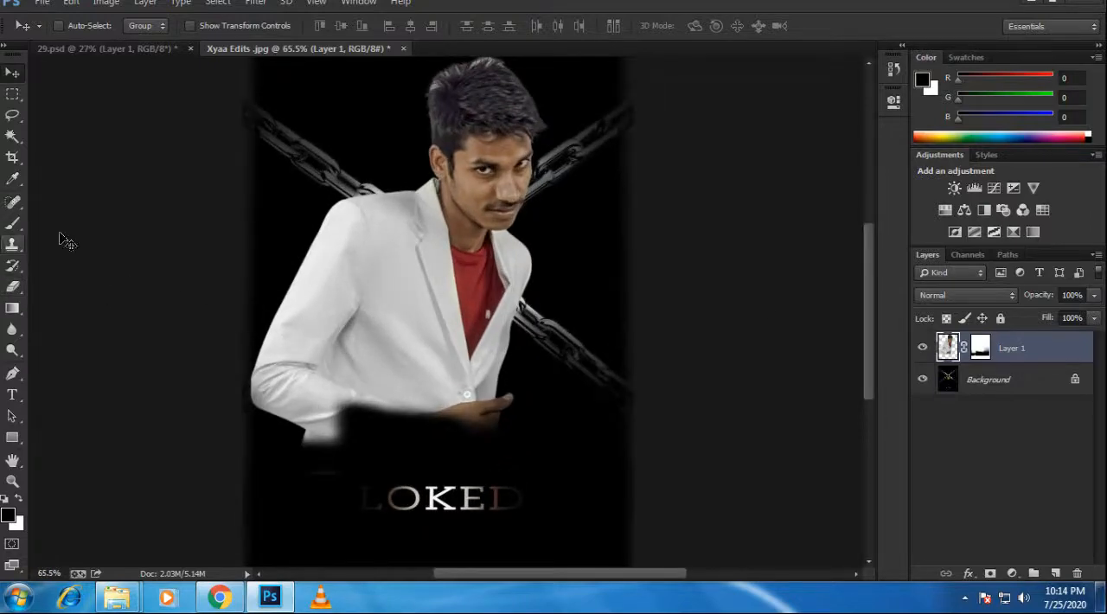
pyautogui.click(980, 355)
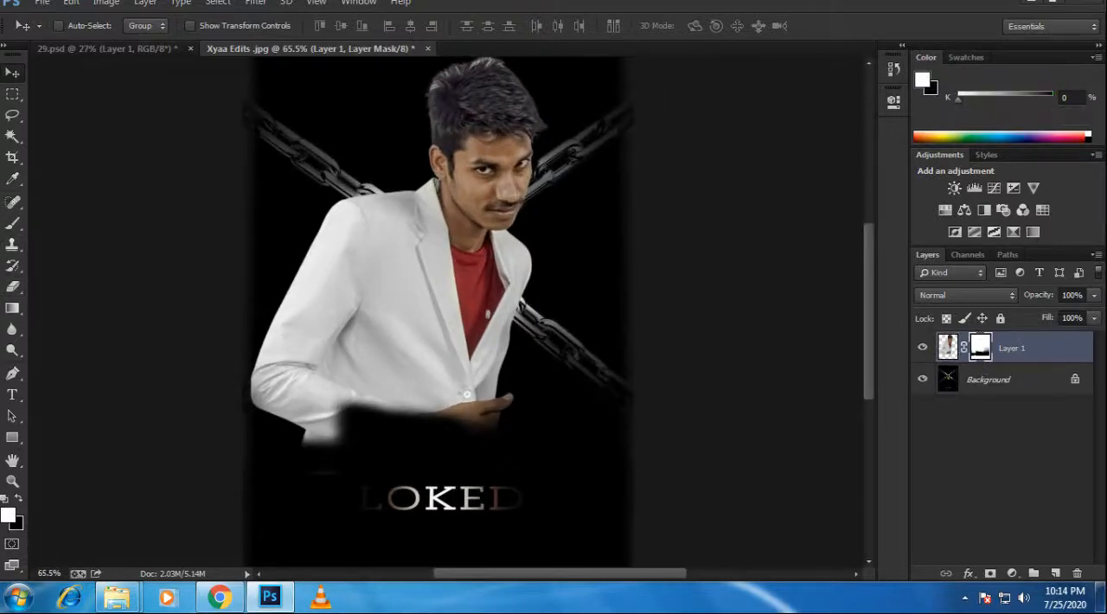
pyautogui.click(12, 309)
pyautogui.moveTo(430, 490); pyautogui.dragTo(430, 490)
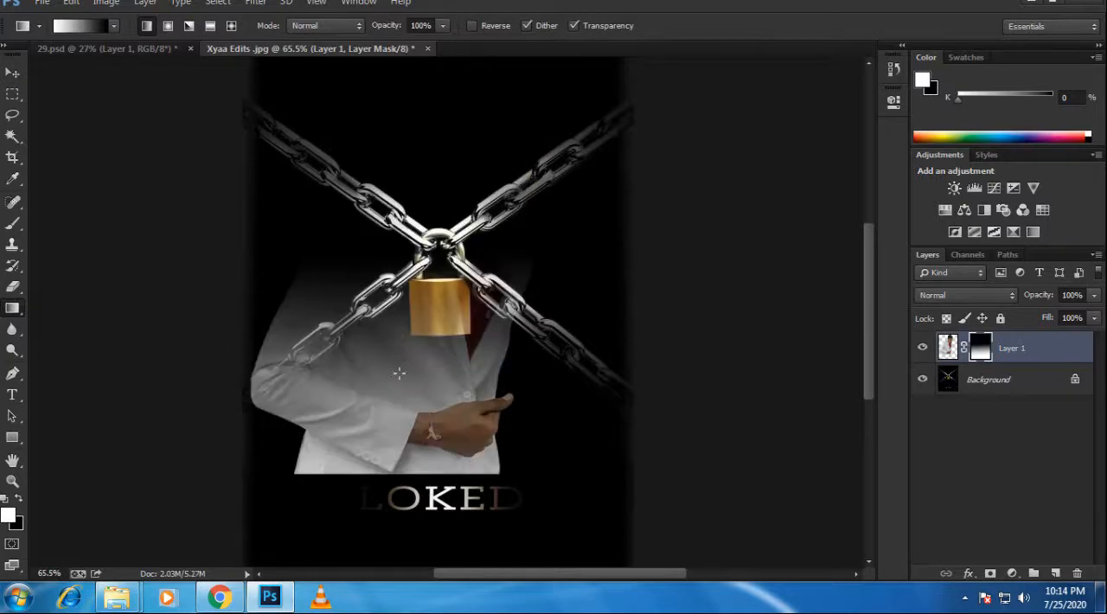
pyautogui.hotkey('ctrl', 'z')
pyautogui.moveTo(404, 548); pyautogui.dragTo(386, 399)
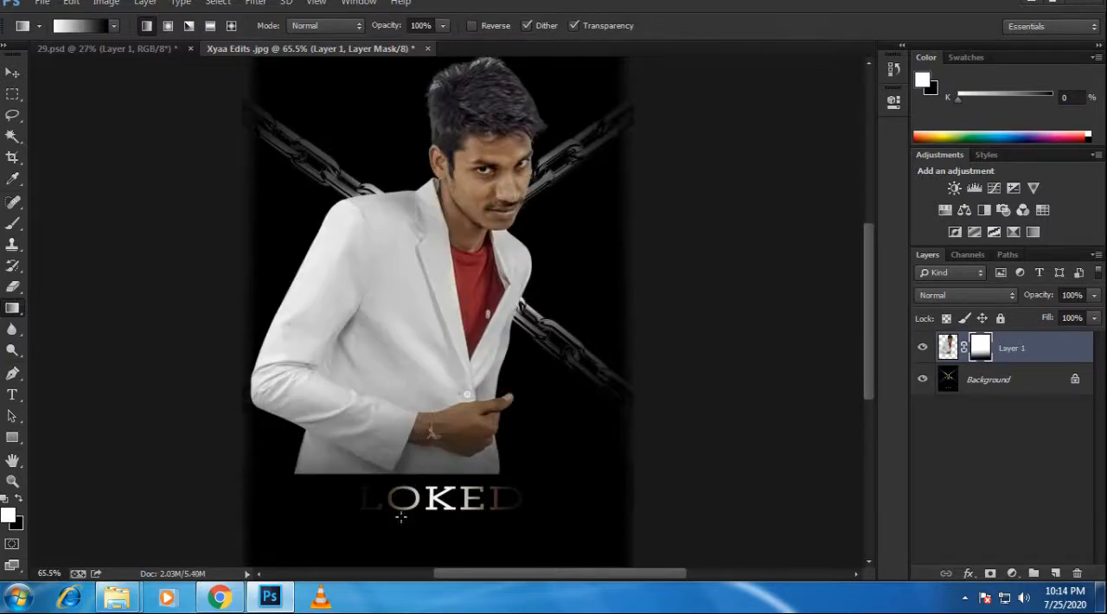
pyautogui.moveTo(400, 516); pyautogui.dragTo(413, 353)
pyautogui.hotkey('ctrl', 'z')
pyautogui.press('x')
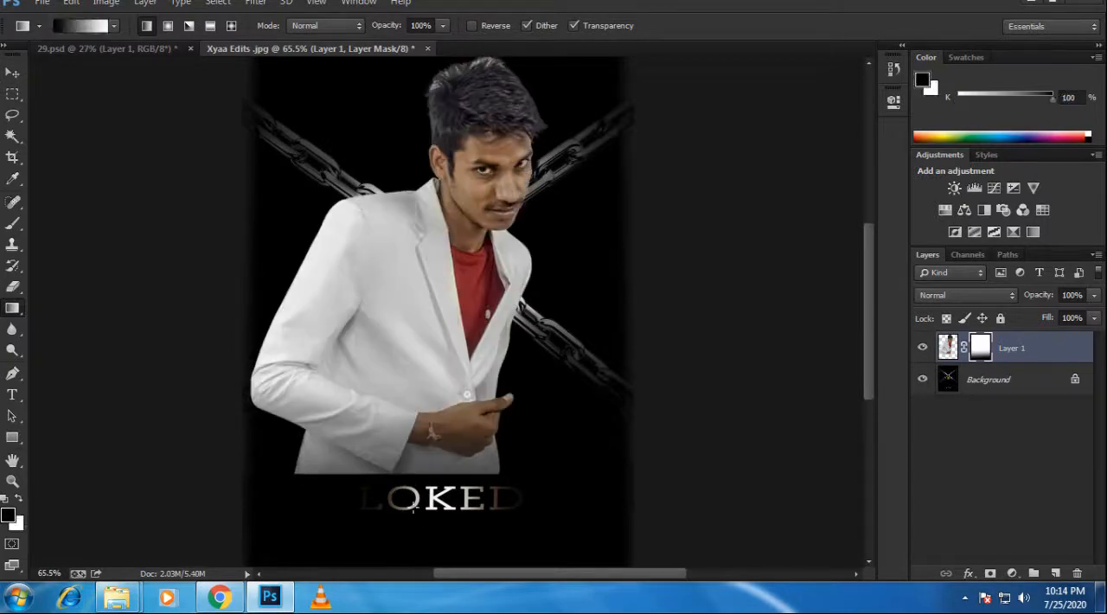
# Step: Try black-to-white gradients of different lengths on Layer 1's mask, from the LOKED lettering up the jacket
pyautogui.moveTo(423, 519); pyautogui.dragTo(412, 341)
pyautogui.moveTo(415, 518); pyautogui.dragTo(405, 248)
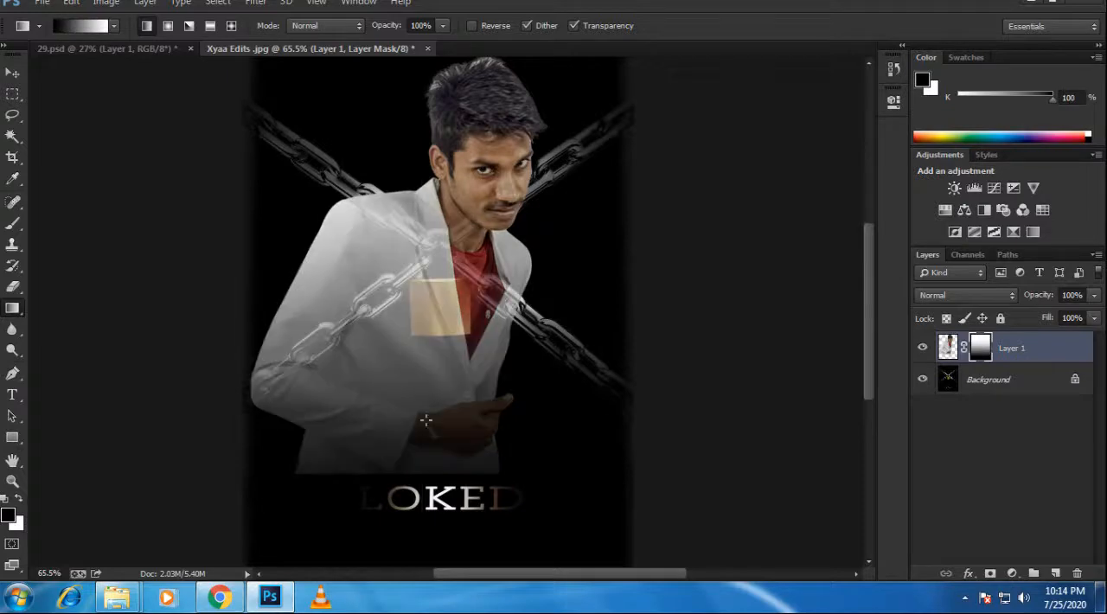
pyautogui.hotkey('ctrl', 'z')
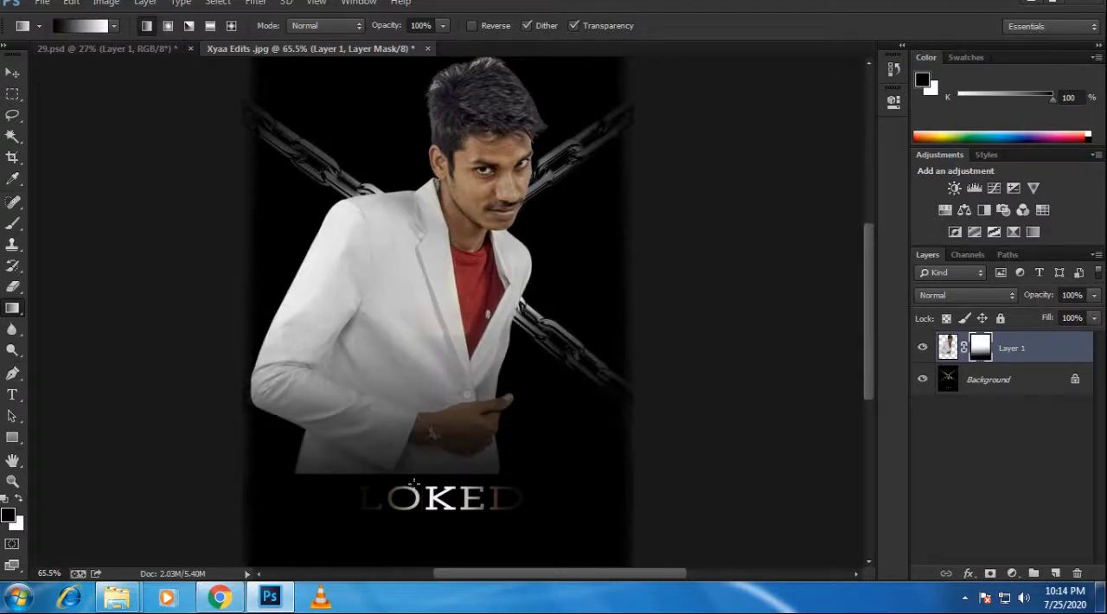
pyautogui.moveTo(409, 311); pyautogui.dragTo(404, 348)
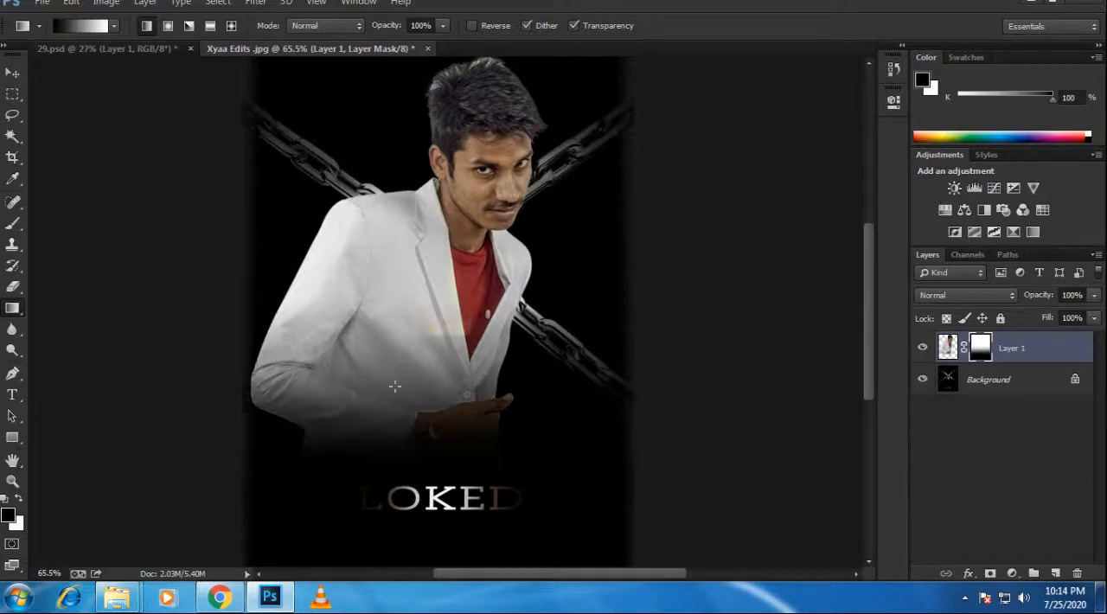
pyautogui.moveTo(397, 433); pyautogui.dragTo(381, 422)
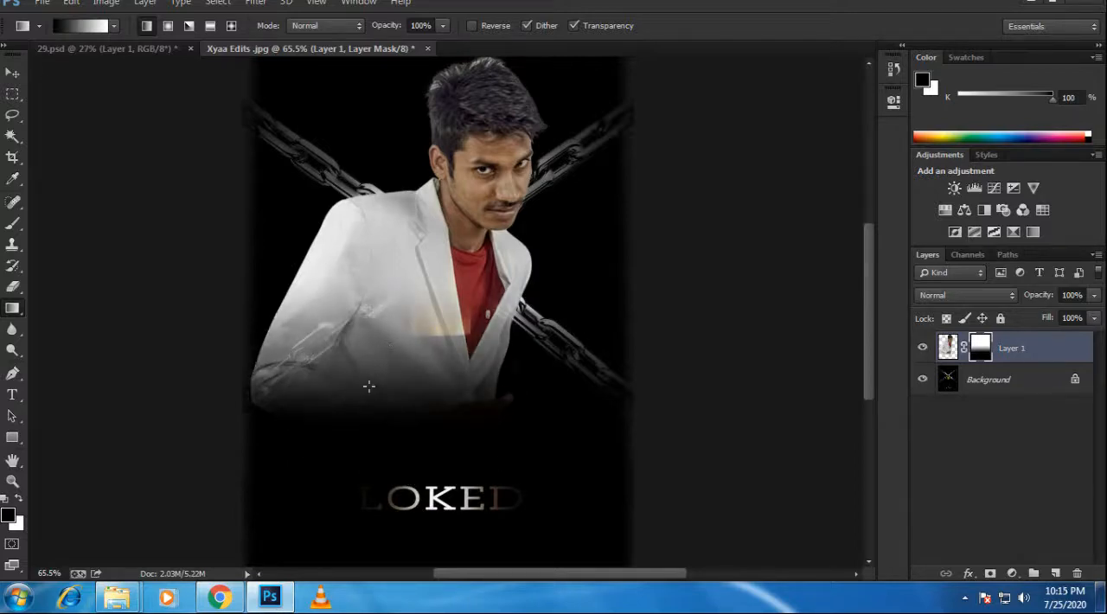
# Step: Redraw Layer 1's mask gradient in several directions, ending with a vertical fade across the lower half of the jacket
pyautogui.moveTo(356, 255); pyautogui.dragTo(356, 245)
pyautogui.moveTo(302, 343); pyautogui.dragTo(513, 349)
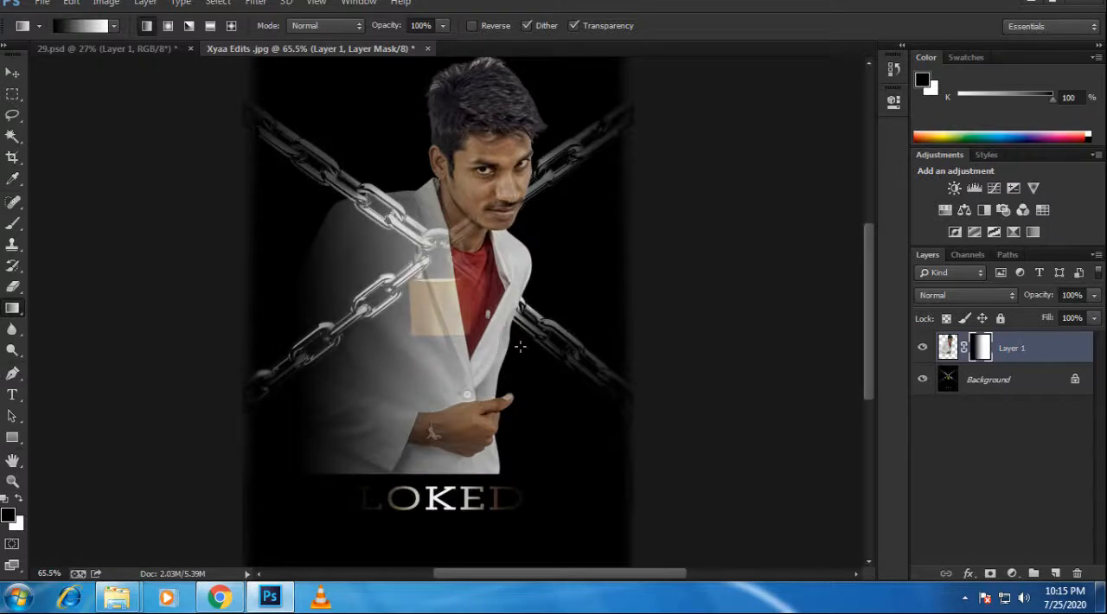
pyautogui.hotkey('ctrl', 'z')
pyautogui.moveTo(445, 410); pyautogui.dragTo(445, 410)
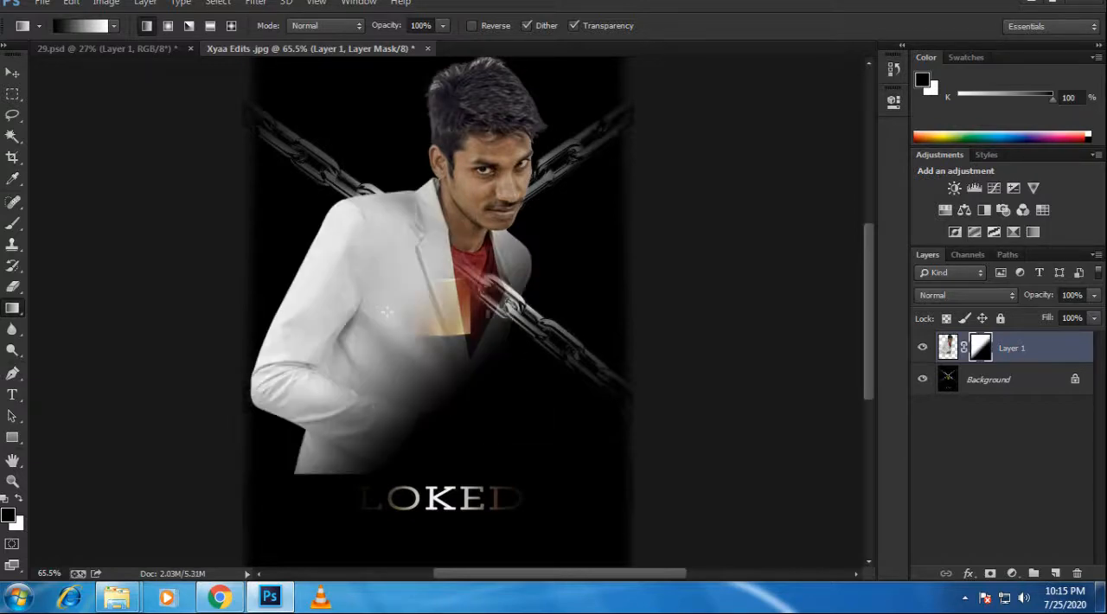
pyautogui.moveTo(328, 343); pyautogui.dragTo(321, 397)
pyautogui.moveTo(337, 305); pyautogui.dragTo(325, 414)
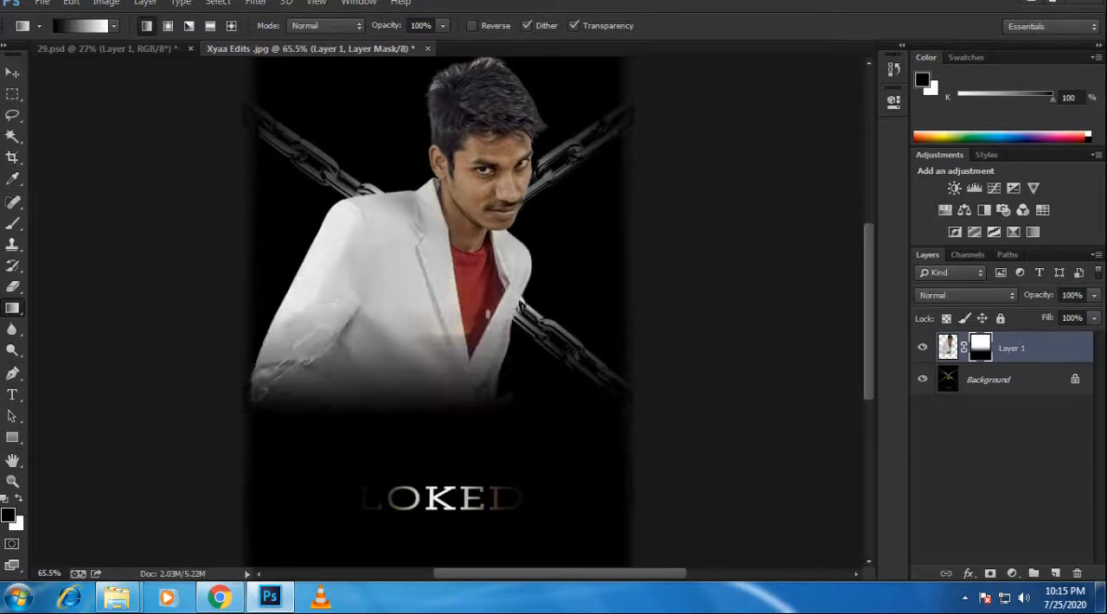
# Step: Paint black on Layer 1's mask with a 300-size soft brush to hide the man's torso and reveal the padlock and chains
pyautogui.press('x')
pyautogui.press('b')
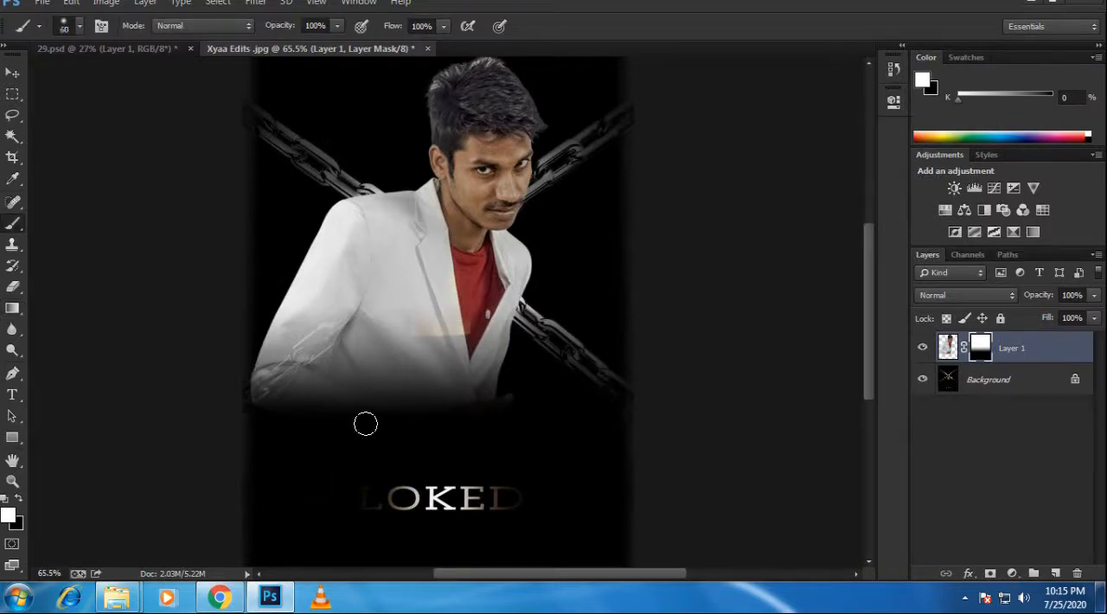
pyautogui.press(']')
pyautogui.press(']')
pyautogui.press(']')
pyautogui.press(']')
pyautogui.press(']')
pyautogui.press(']')
pyautogui.press(']')
pyautogui.press(']')
pyautogui.press(']')
pyautogui.press(']')
pyautogui.moveTo(378, 440)
pyautogui.mouseDown()
pyautogui.moveTo(625, 457)
pyautogui.moveTo(343, 461)
pyautogui.moveTo(619, 464)
pyautogui.moveTo(543, 450)
pyautogui.moveTo(617, 388)
pyautogui.moveTo(316, 373)
pyautogui.moveTo(403, 341)
pyautogui.moveTo(291, 279)
pyautogui.moveTo(289, 295)
pyautogui.moveTo(304, 238)
pyautogui.moveTo(306, 253)
pyautogui.moveTo(413, 330)
pyautogui.moveTo(573, 305)
pyautogui.moveTo(593, 325)
pyautogui.mouseUp()
pyautogui.press('x')
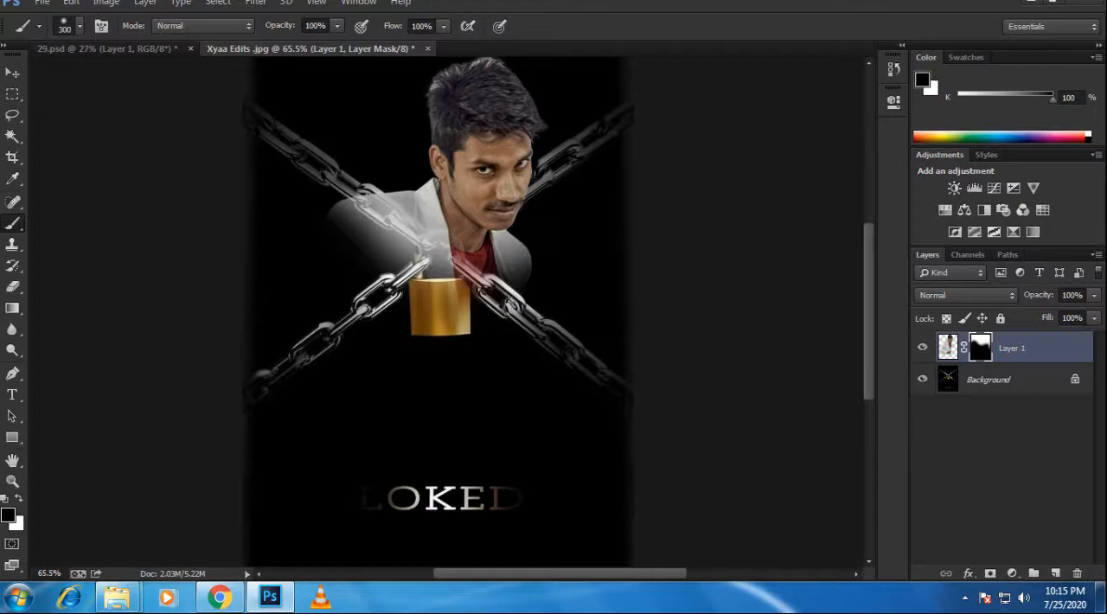
# Step: Move Layer 1 slightly down so that the man's head and shoulders sit just above the padlock
pyautogui.click(12, 74)
pyautogui.moveTo(403, 228); pyautogui.dragTo(394, 237)
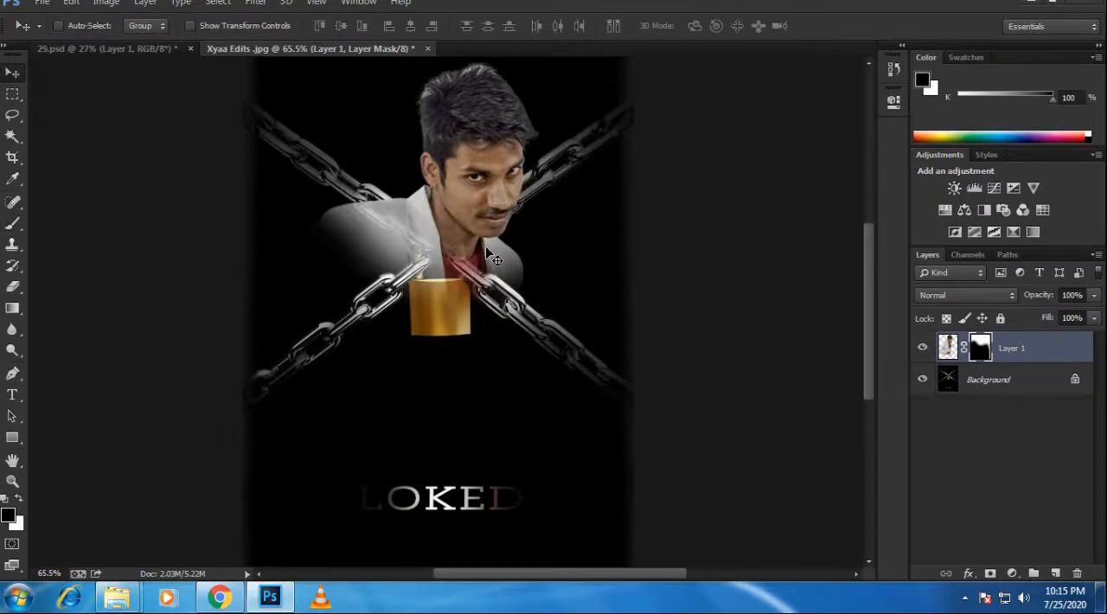
pyautogui.scroll(-3, 484, 249)
pyautogui.scroll(3, 424, 153)
pyautogui.moveTo(486, 162); pyautogui.dragTo(479, 192)
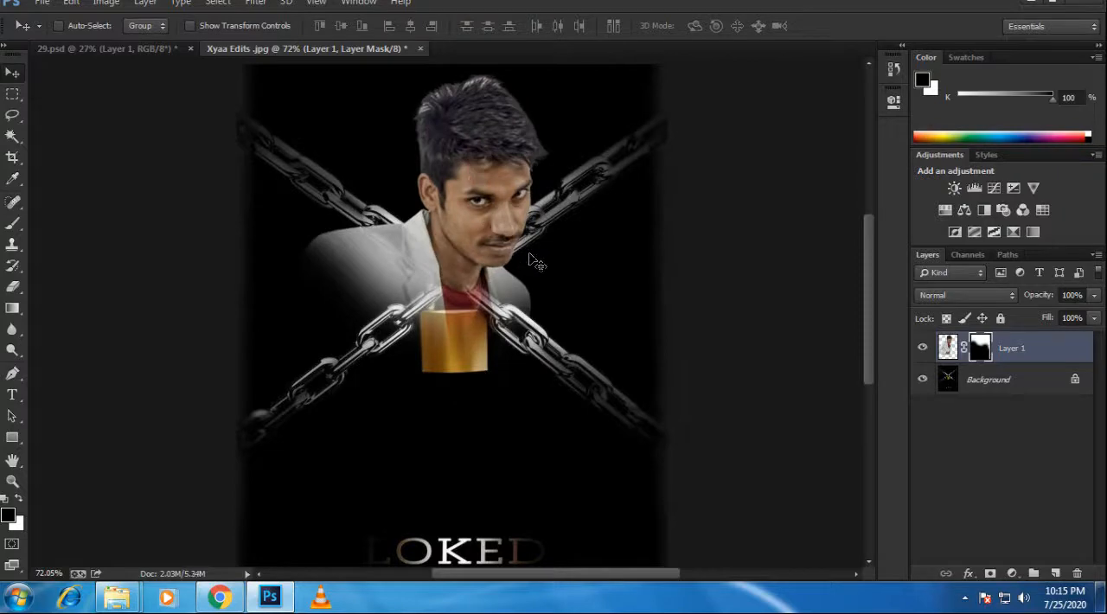
# Step: Crop away the LOKED lettering and extend the canvas well below the padlock
pyautogui.scroll(-2, 536, 262)
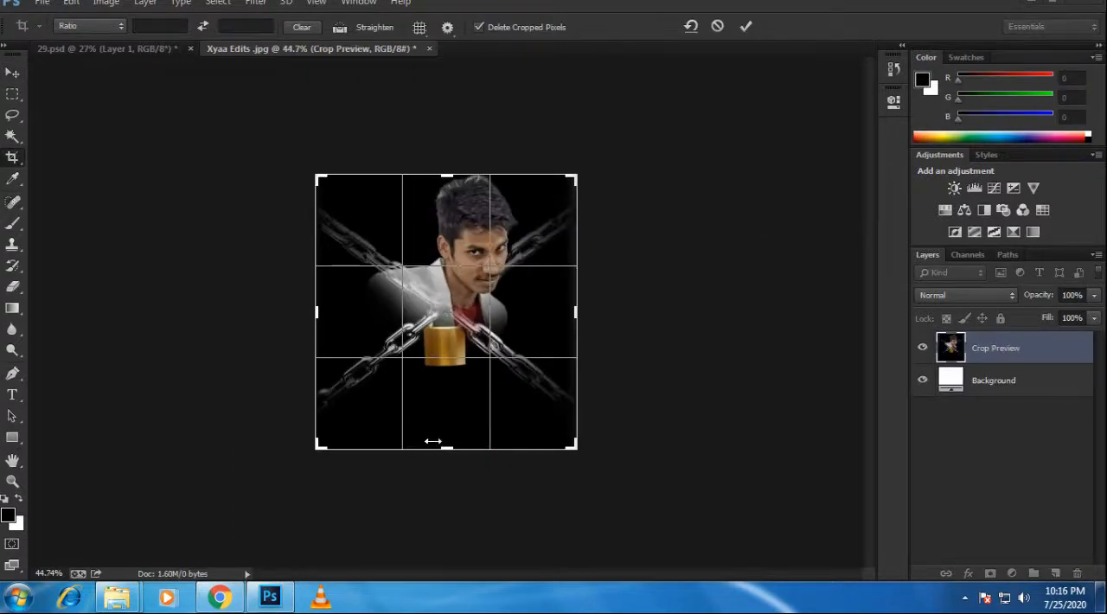
pyautogui.moveTo(444, 450); pyautogui.dragTo(443, 512)
pyautogui.press('Return')
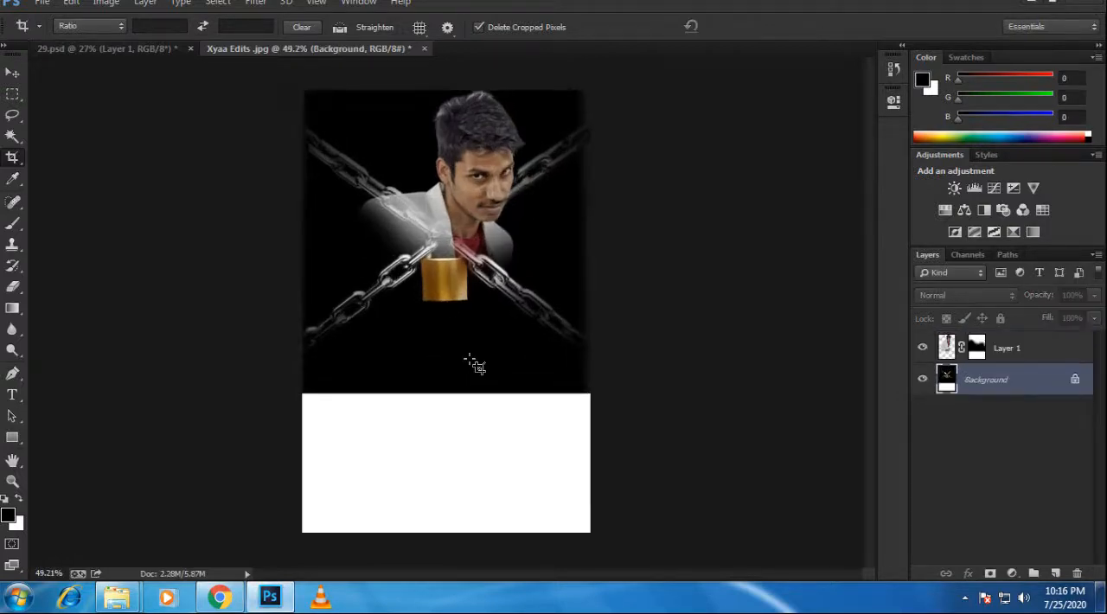
# Step: Unlock the Background layer so that it becomes a regular, movable layer
pyautogui.press('v')
pyautogui.moveTo(526, 372); pyautogui.dragTo(526, 415)
pyautogui.click(463, 208)
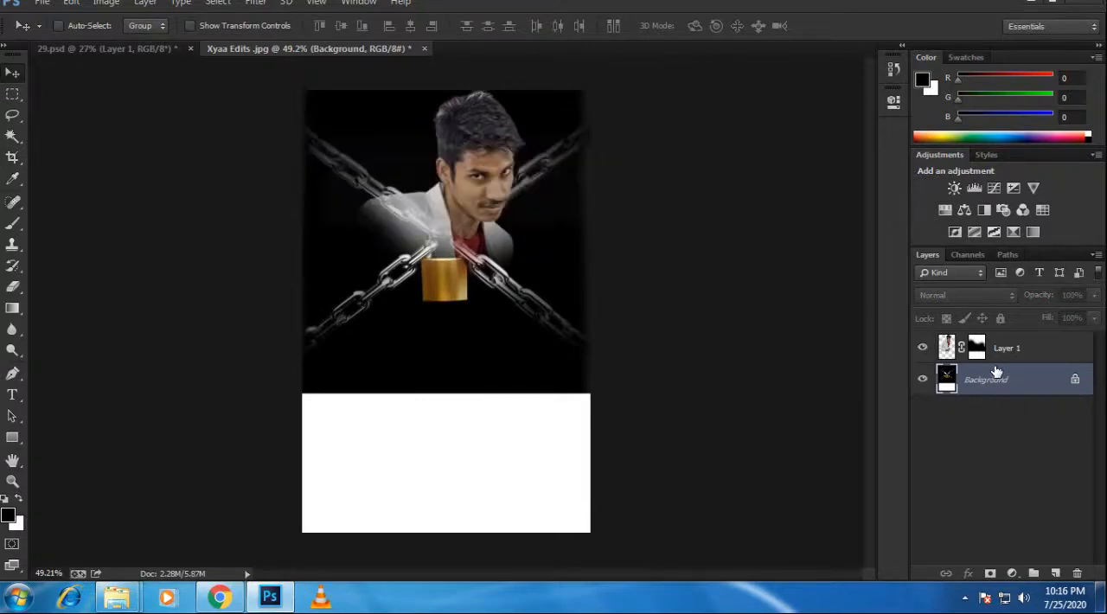
pyautogui.click(1074, 386)
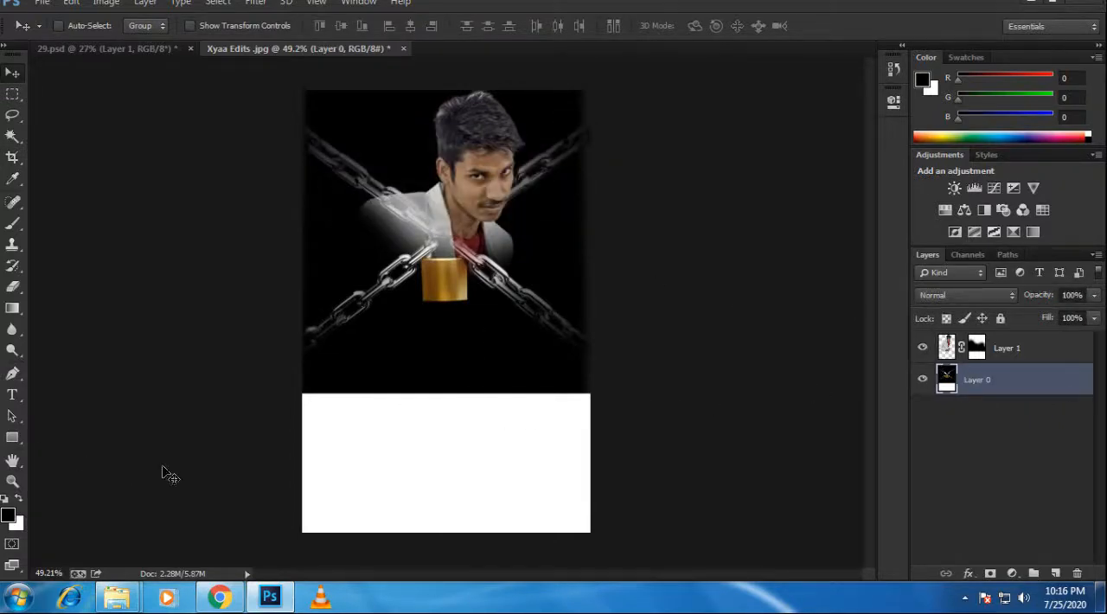
# Step: Paint the white area below the padlock black on Layer 0 with a 300-size soft brush
pyautogui.press('b')
pyautogui.moveTo(459, 465)
pyautogui.mouseDown()
pyautogui.moveTo(395, 526)
pyautogui.moveTo(588, 519)
pyautogui.mouseUp()
pyautogui.moveTo(775, 425)
pyautogui.mouseDown()
pyautogui.moveTo(547, 476)
pyautogui.moveTo(153, 445)
pyautogui.mouseUp()
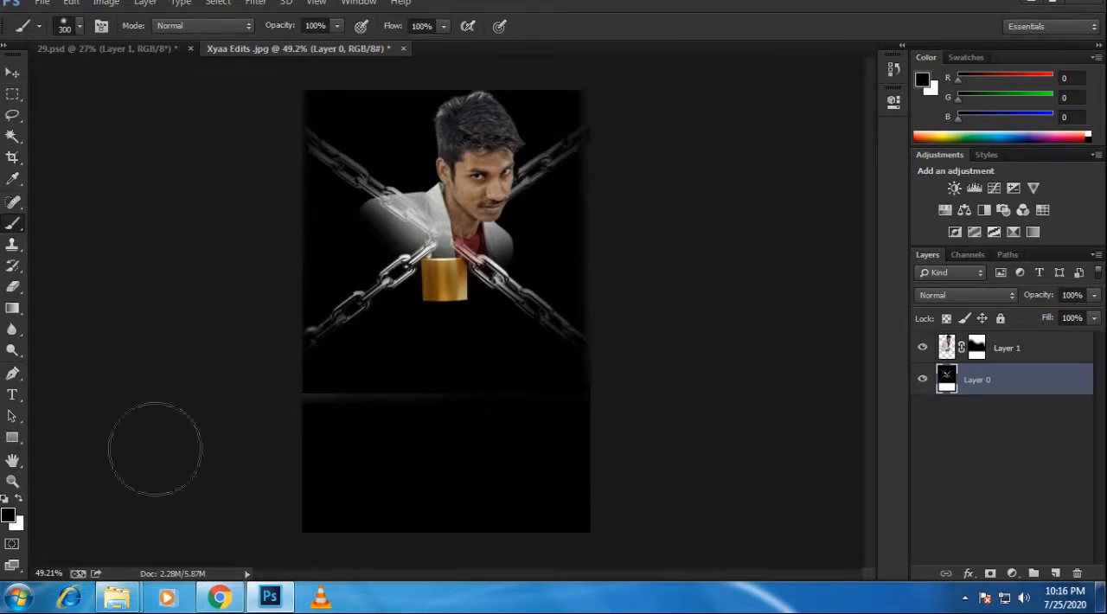
# Step: Move Layer 0's padlock and chains to the lower part of the canvas, and move Layer 1's portrait down to just above the padlock
pyautogui.press('v')
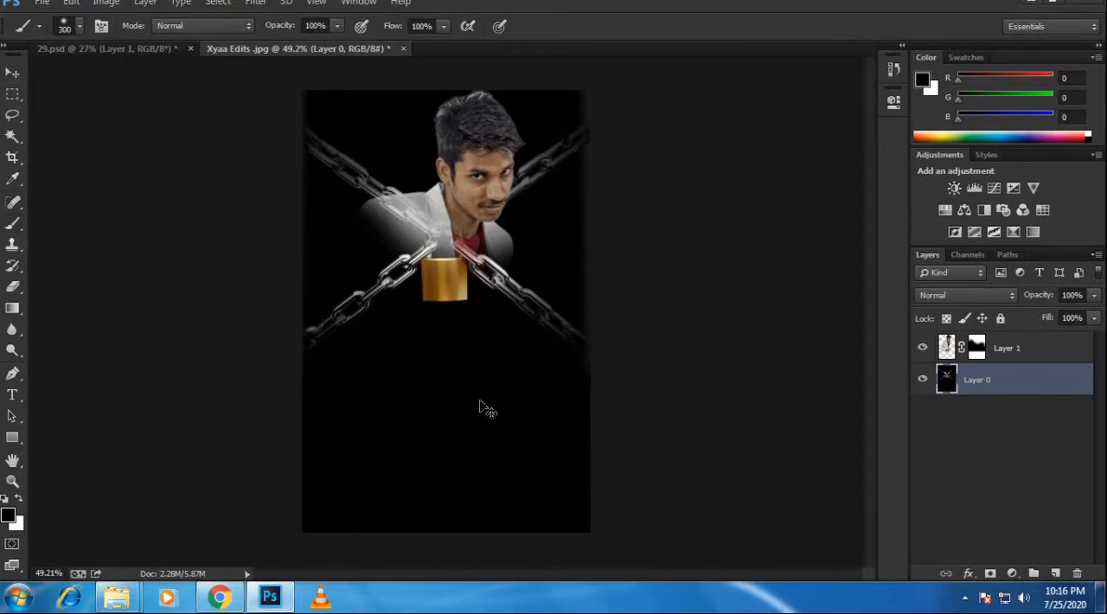
pyautogui.moveTo(484, 410)
pyautogui.mouseDown()
pyautogui.moveTo(465, 474)
pyautogui.moveTo(469, 510)
pyautogui.moveTo(481, 504)
pyautogui.mouseUp()
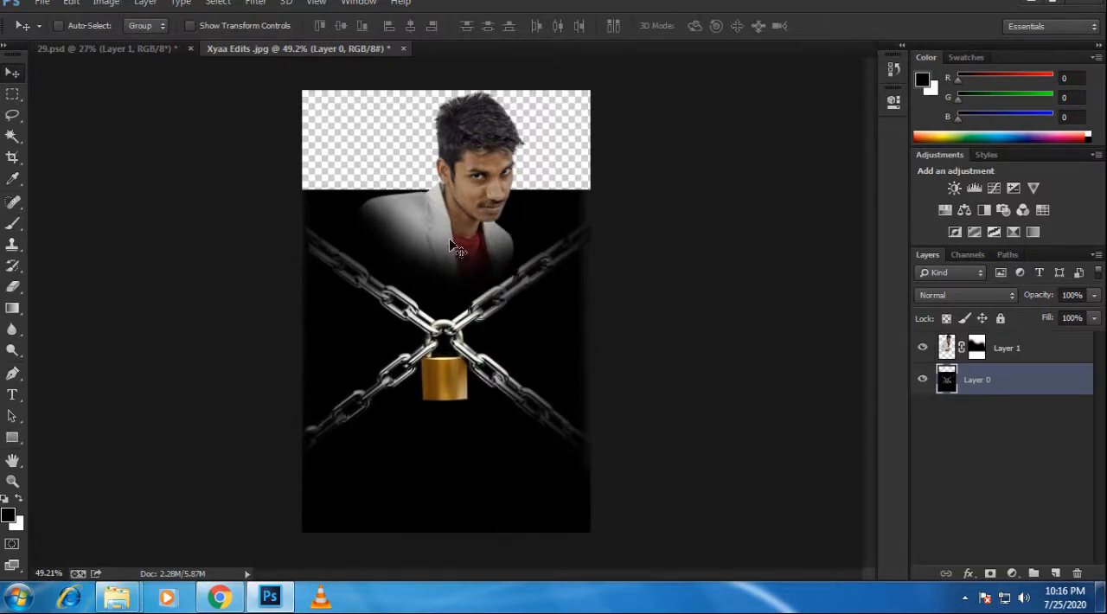
pyautogui.moveTo(456, 248); pyautogui.dragTo(456, 171)
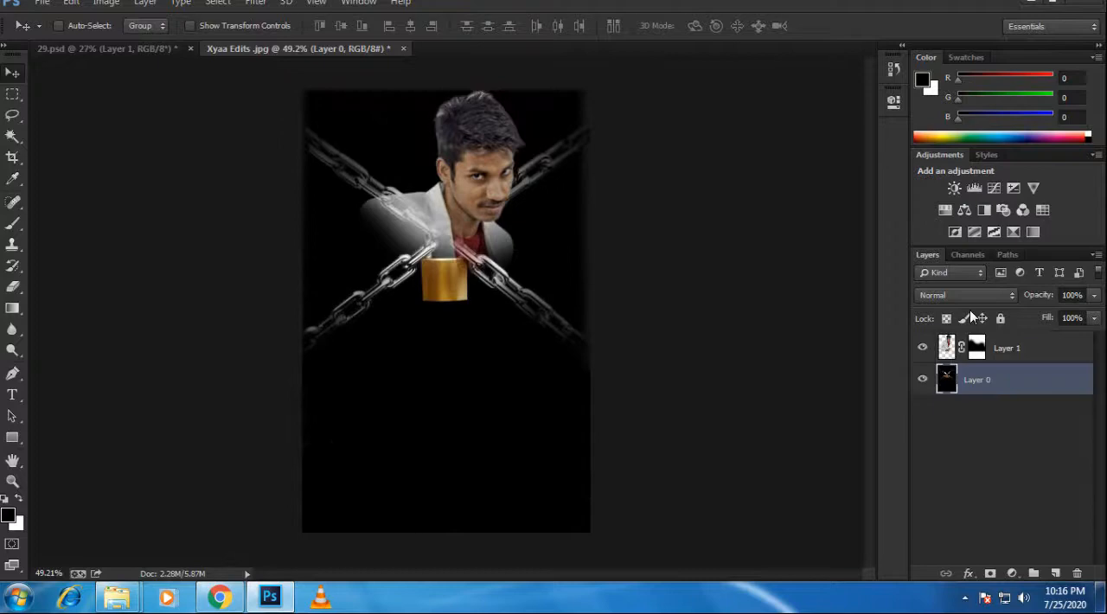
pyautogui.click(1019, 347)
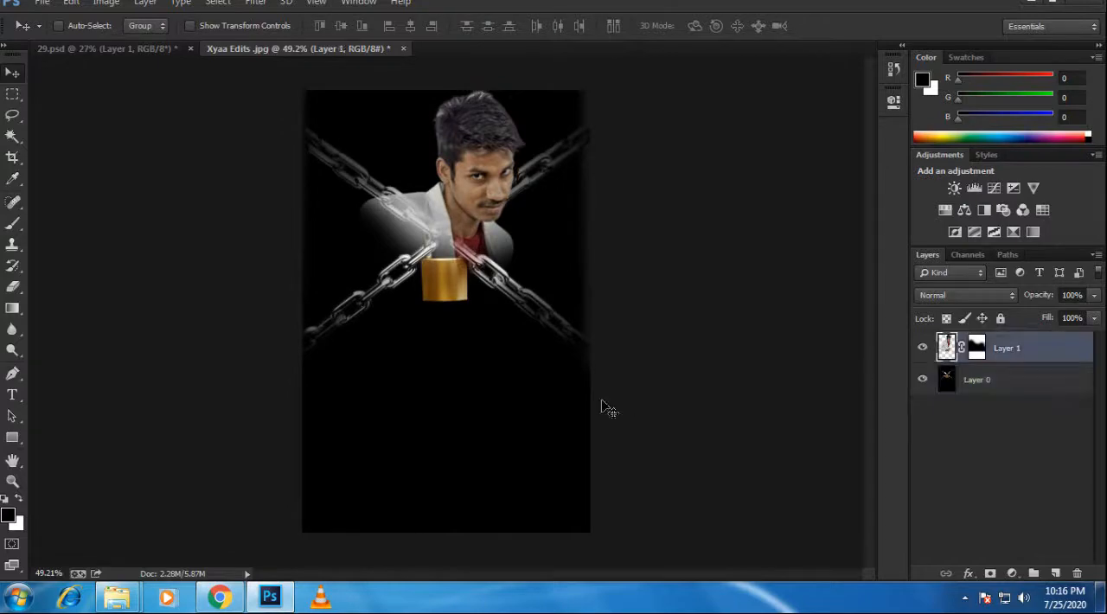
pyautogui.click(1037, 377)
pyautogui.moveTo(361, 401); pyautogui.dragTo(366, 541)
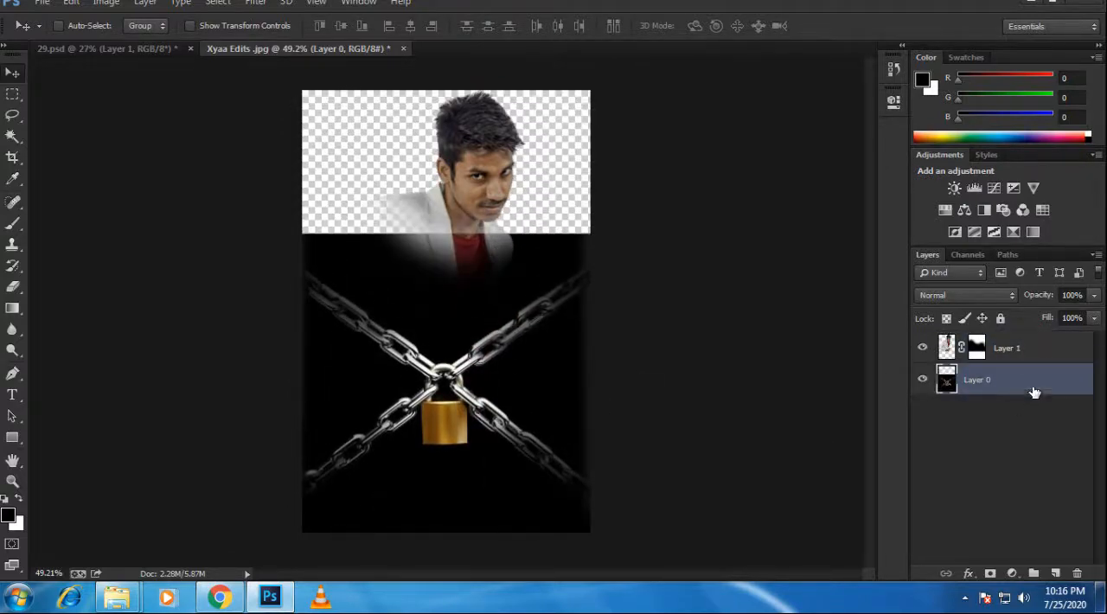
pyautogui.click(1040, 355)
pyautogui.moveTo(477, 205); pyautogui.dragTo(462, 292)
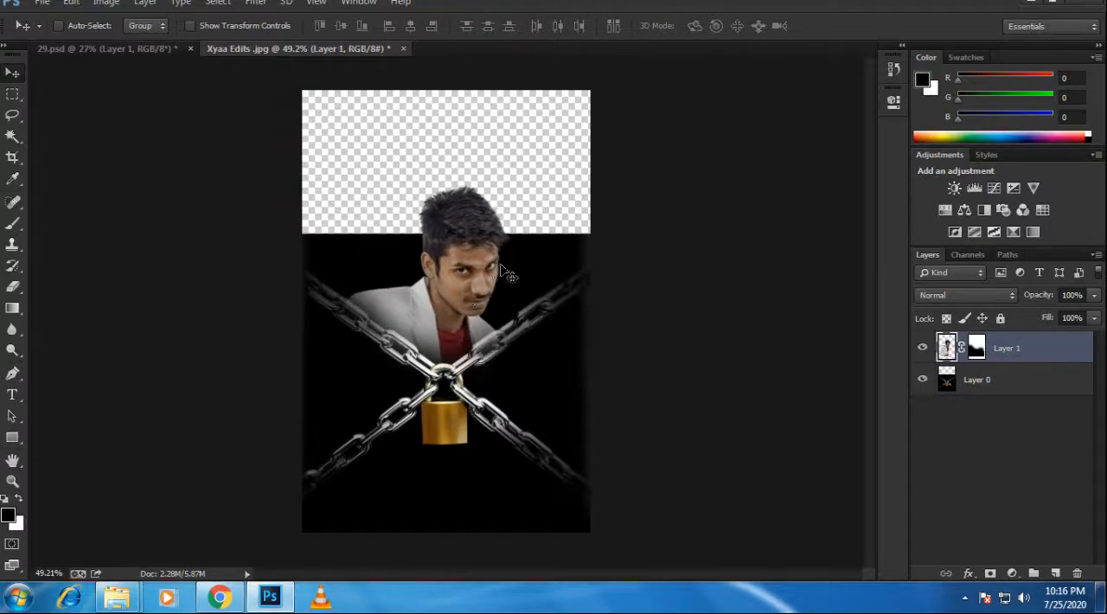
# Step: Crop off part of the transparent strip above the man's head
pyautogui.press('c')
pyautogui.moveTo(452, 87); pyautogui.dragTo(452, 117)
pyautogui.press('Return')
pyautogui.scroll(4, 519, 205)
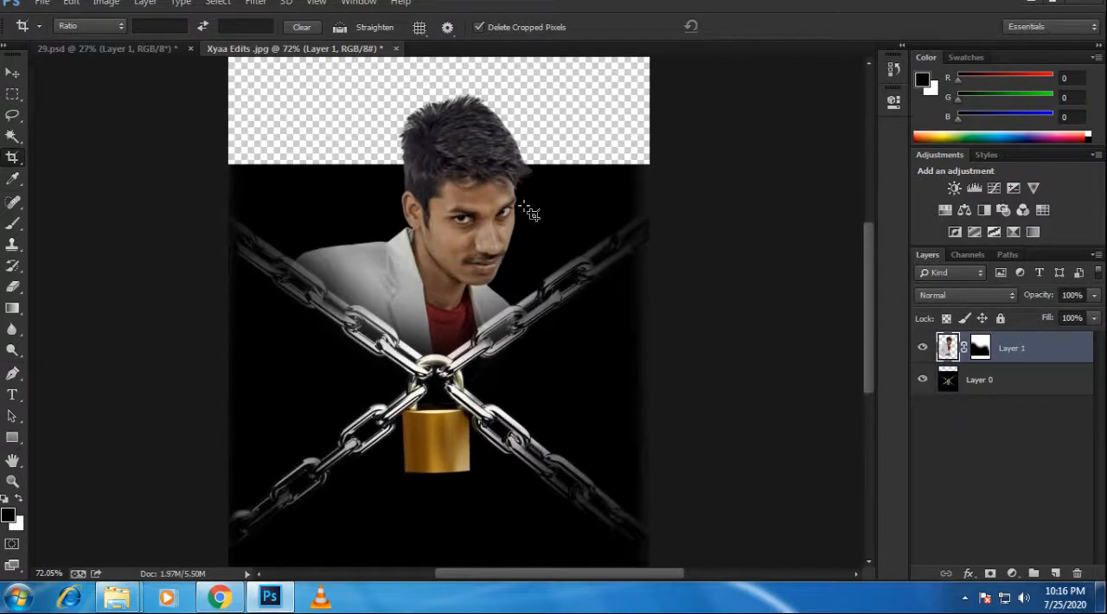
pyautogui.press('b')
pyautogui.moveTo(401, 199)
pyautogui.mouseDown()
pyautogui.moveTo(146, 200)
pyautogui.moveTo(264, 169)
pyautogui.mouseUp()
pyautogui.hotkey('ctrl', 'z')
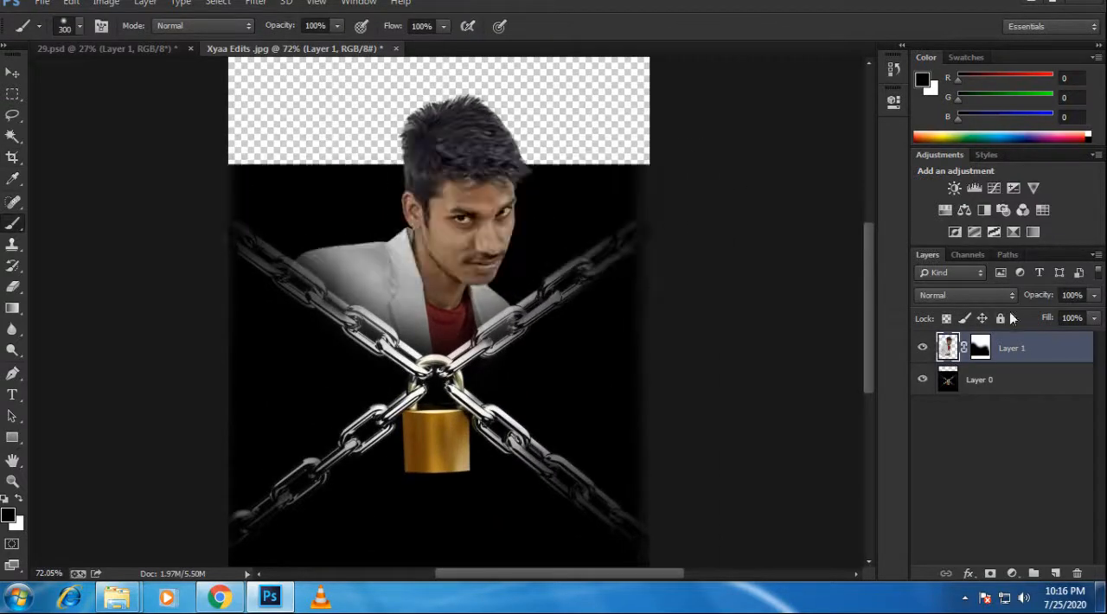
# Step: Paint the transparent strip behind the man's head black on Layer 0 with a 300-size soft brush, keeping the chains uncovered
pyautogui.click(984, 383)
pyautogui.moveTo(554, 130)
pyautogui.mouseDown()
pyautogui.moveTo(358, 198)
pyautogui.moveTo(291, 168)
pyautogui.moveTo(99, 161)
pyautogui.moveTo(529, 95)
pyautogui.moveTo(675, 37)
pyautogui.moveTo(517, 224)
pyautogui.moveTo(720, 404)
pyautogui.mouseUp()
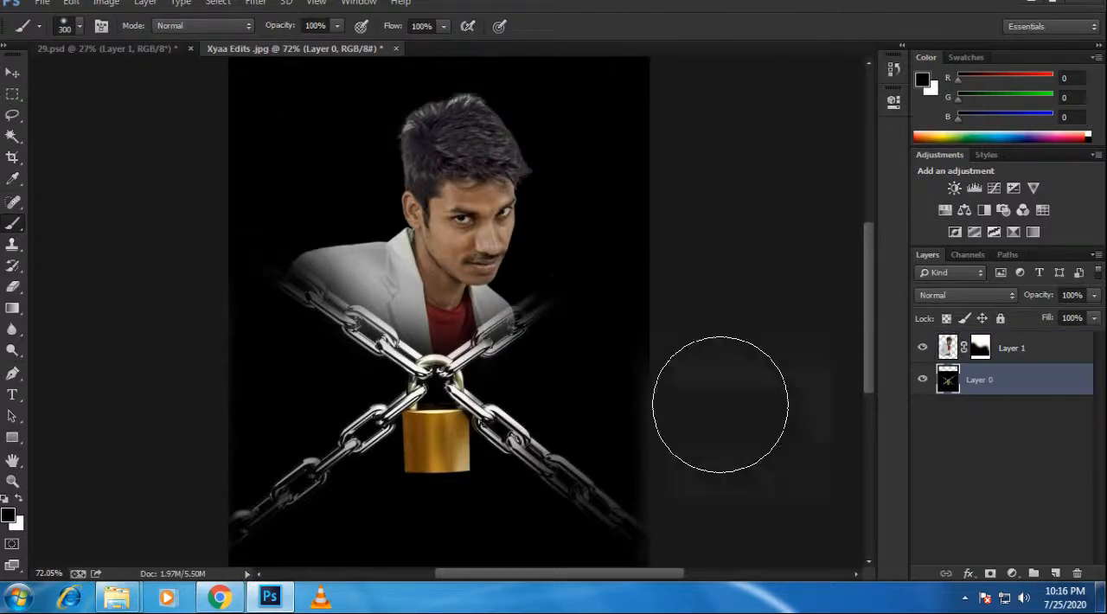
pyautogui.hotkey('ctrl', 'z')
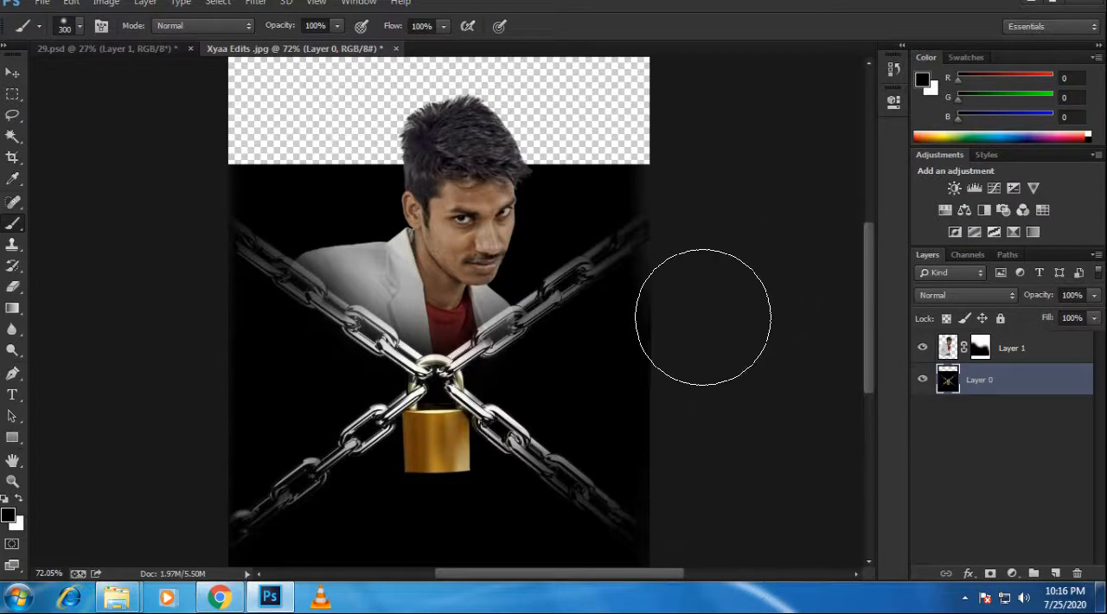
pyautogui.moveTo(588, 44)
pyautogui.mouseDown()
pyautogui.moveTo(711, 78)
pyautogui.moveTo(335, 65)
pyautogui.moveTo(264, 130)
pyautogui.moveTo(350, 101)
pyautogui.moveTo(117, 105)
pyautogui.moveTo(294, 163)
pyautogui.moveTo(264, 161)
pyautogui.moveTo(501, 164)
pyautogui.moveTo(667, 134)
pyautogui.moveTo(674, 244)
pyautogui.mouseUp()
pyautogui.hotkey('ctrl', 'alt', 'z')
pyautogui.hotkey('ctrl', 'alt', 'z')
pyautogui.hotkey('ctrl', 'alt', 'z')
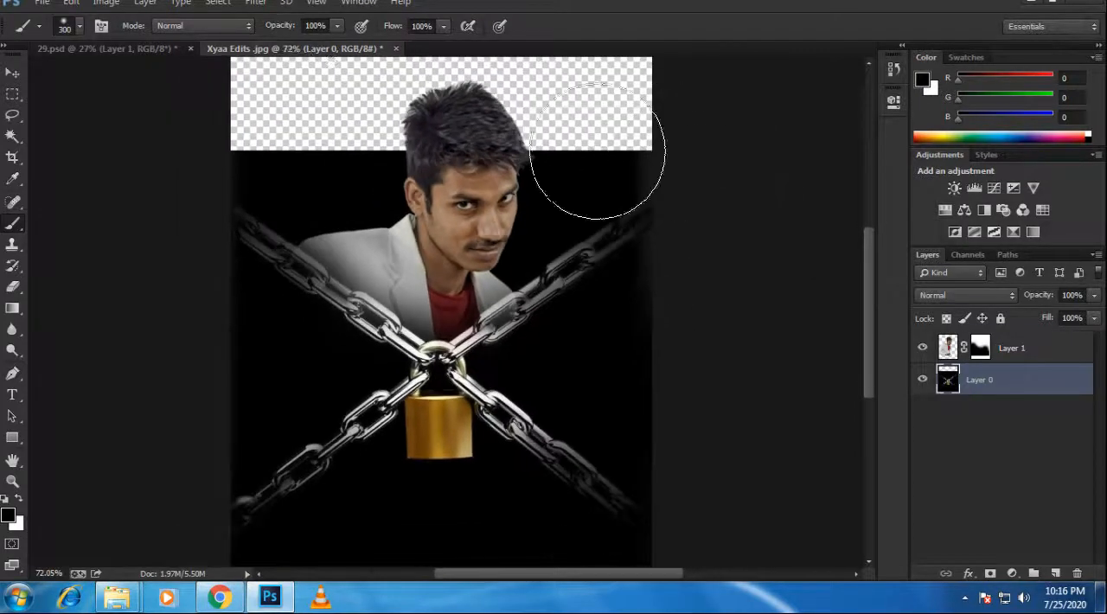
pyautogui.moveTo(428, 114)
pyautogui.mouseDown()
pyautogui.moveTo(266, 93)
pyautogui.moveTo(627, 75)
pyautogui.moveTo(509, 78)
pyautogui.moveTo(453, 108)
pyautogui.moveTo(364, 109)
pyautogui.moveTo(577, 125)
pyautogui.mouseUp()
pyautogui.scroll(-2, 577, 124)
pyautogui.scroll(3, 524, 272)
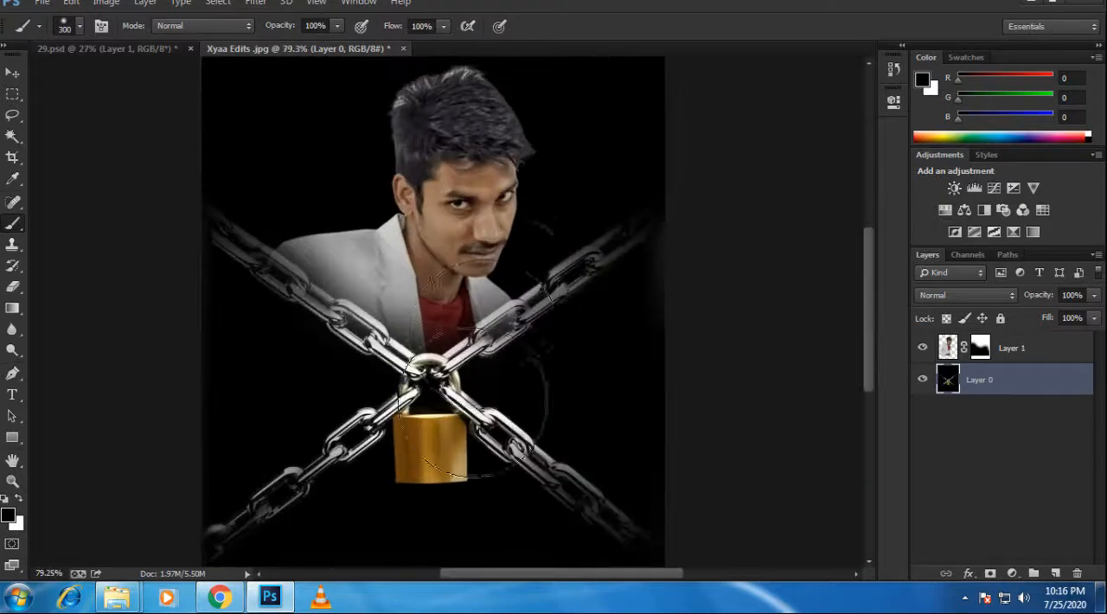
pyautogui.scroll(-2, 484, 372)
pyautogui.scroll(6, 445, 474)
pyautogui.moveTo(443, 460)
pyautogui.mouseDown()
pyautogui.moveTo(522, 216)
pyautogui.moveTo(525, 264)
pyautogui.mouseUp()
pyautogui.hotkey('ctrl', 'z')
# Step: Reduce the brush size to 50
pyautogui.scroll(-3, 532, 212)
pyautogui.press('[')
pyautogui.press('[')
pyautogui.press('[')
pyautogui.press('[')
pyautogui.press('[')
pyautogui.press('[')
pyautogui.press('[')
pyautogui.press('[')
pyautogui.press('[')
pyautogui.press('[')
pyautogui.press('[')
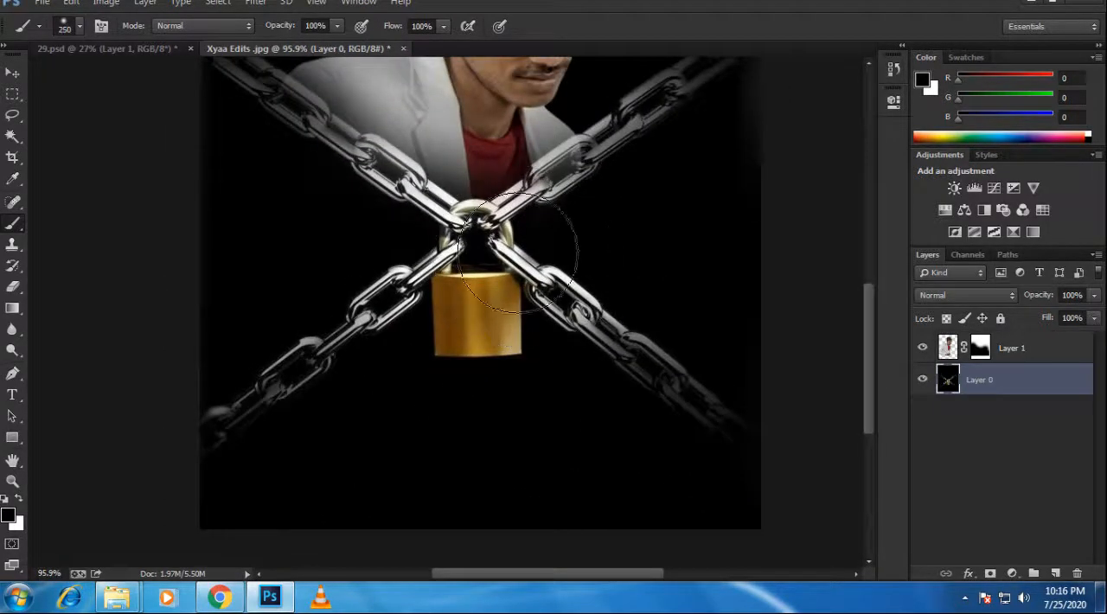
pyautogui.scroll(-3, 473, 230)
pyautogui.scroll(1, 435, 181)
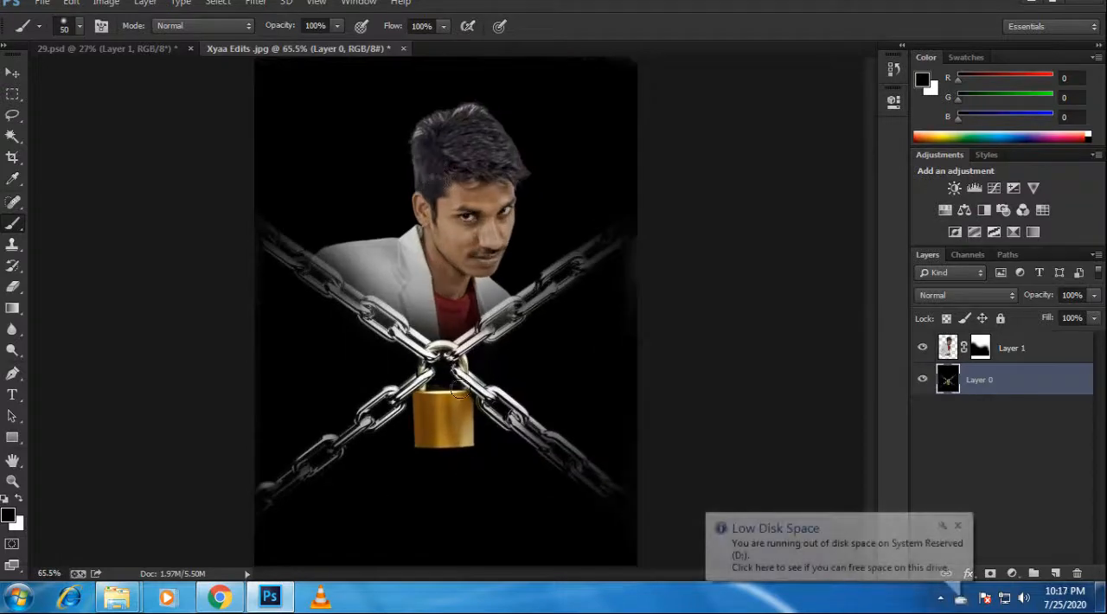
pyautogui.click(12, 74)
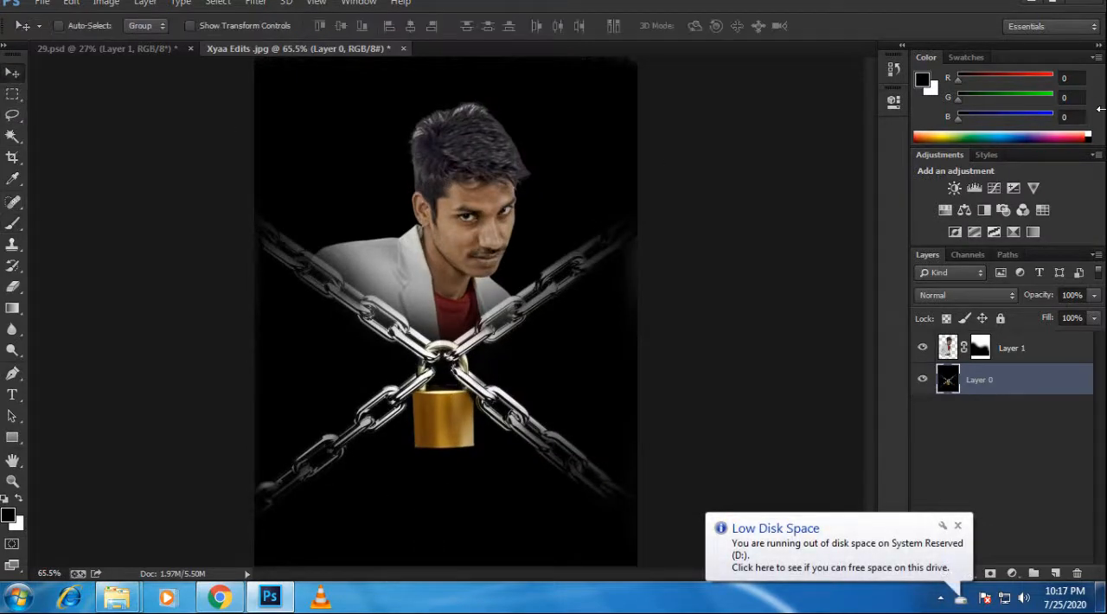
pyautogui.scroll(1, 537, 139)
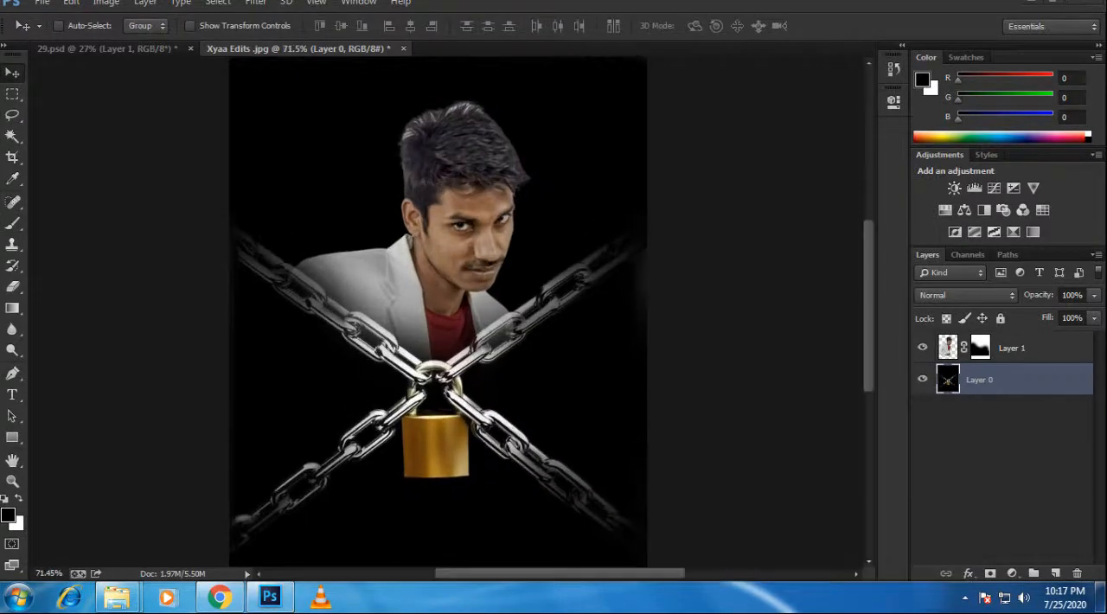
pyautogui.scroll(-3, 382, 360)
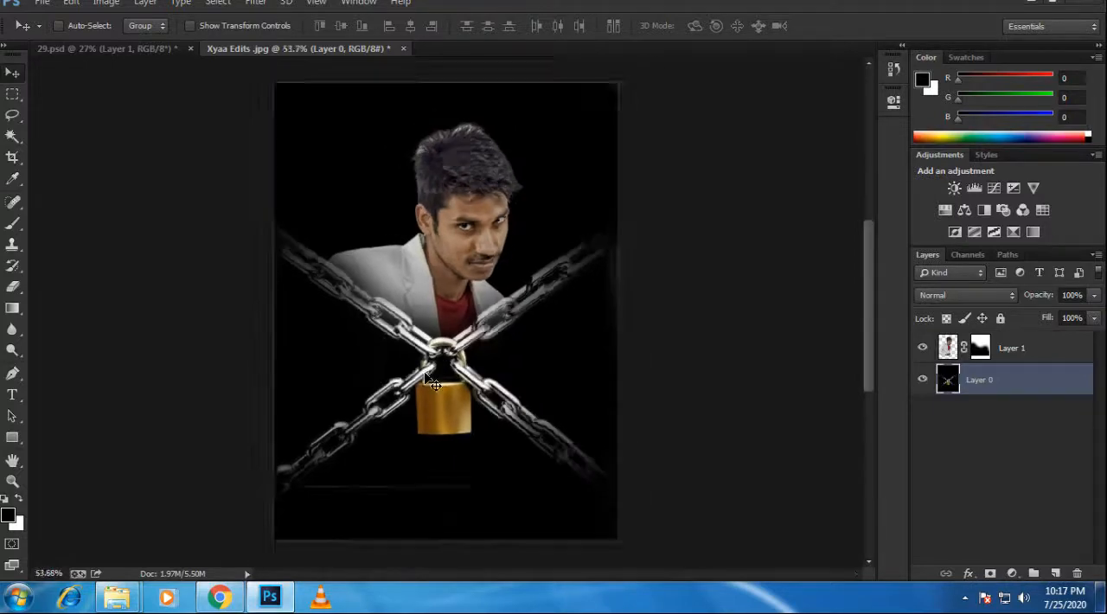
pyautogui.scroll(1, 408, 453)
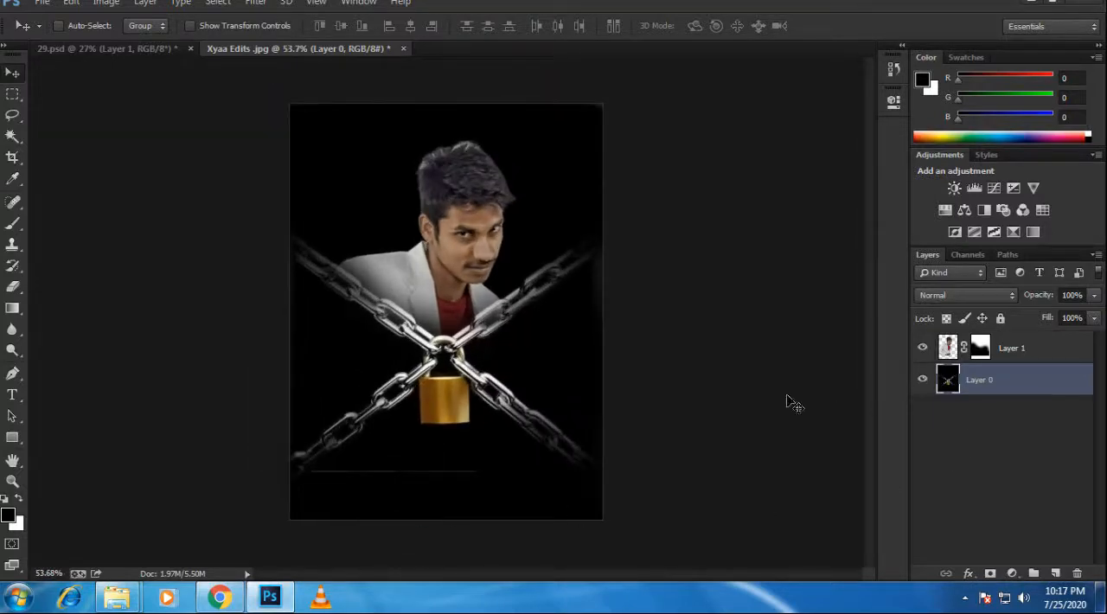
pyautogui.press('b')
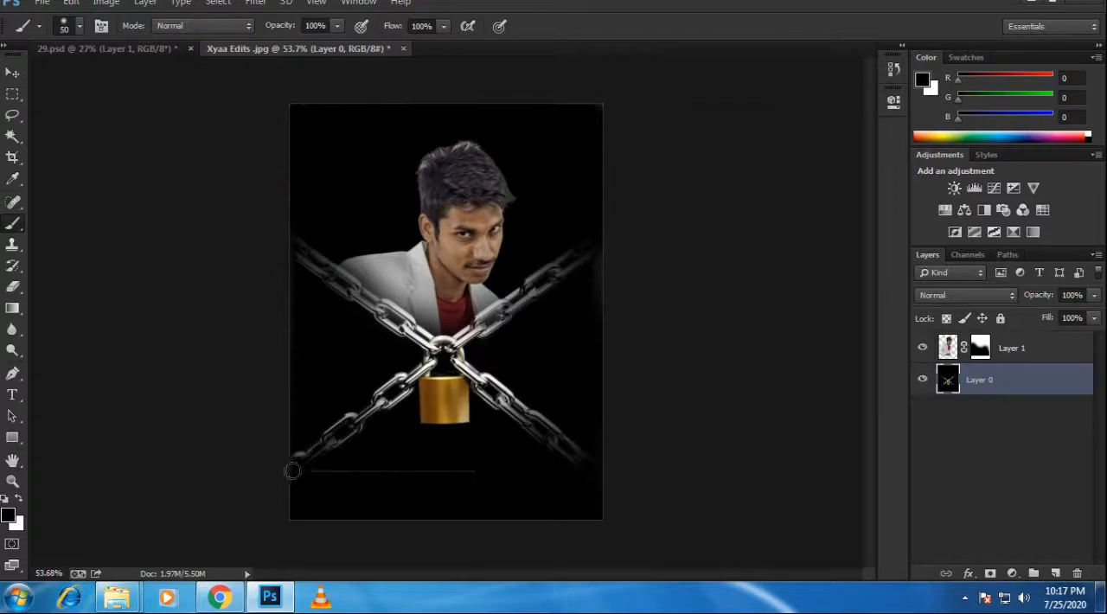
pyautogui.scroll(1, 417, 486)
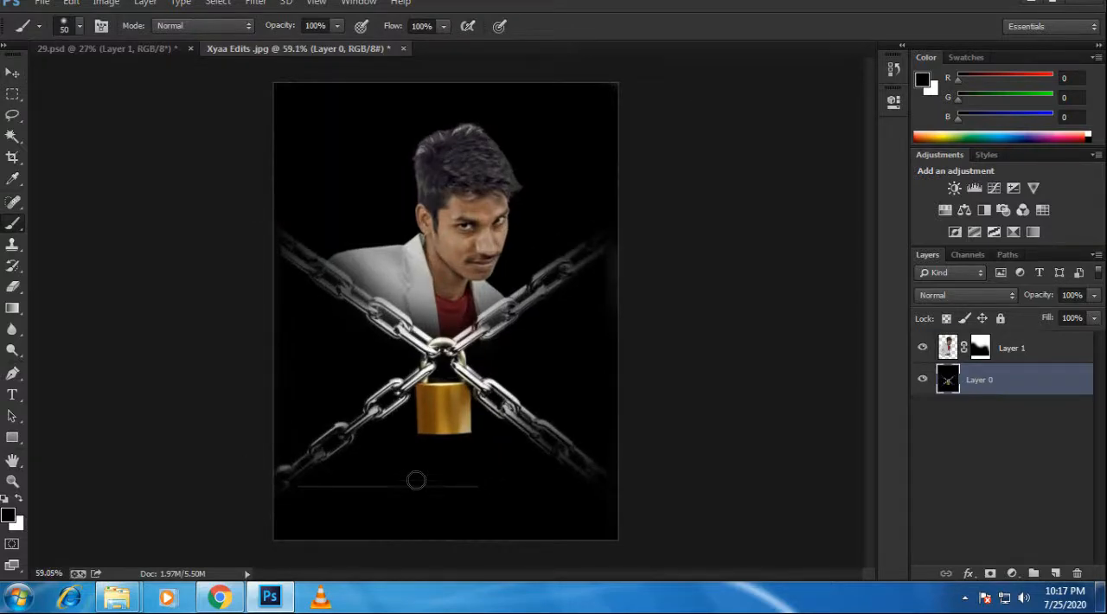
# Step: Add the text "Danger" below the padlock in white (ffffff) at 98 pt
pyautogui.press('t')
pyautogui.click(401, 485)
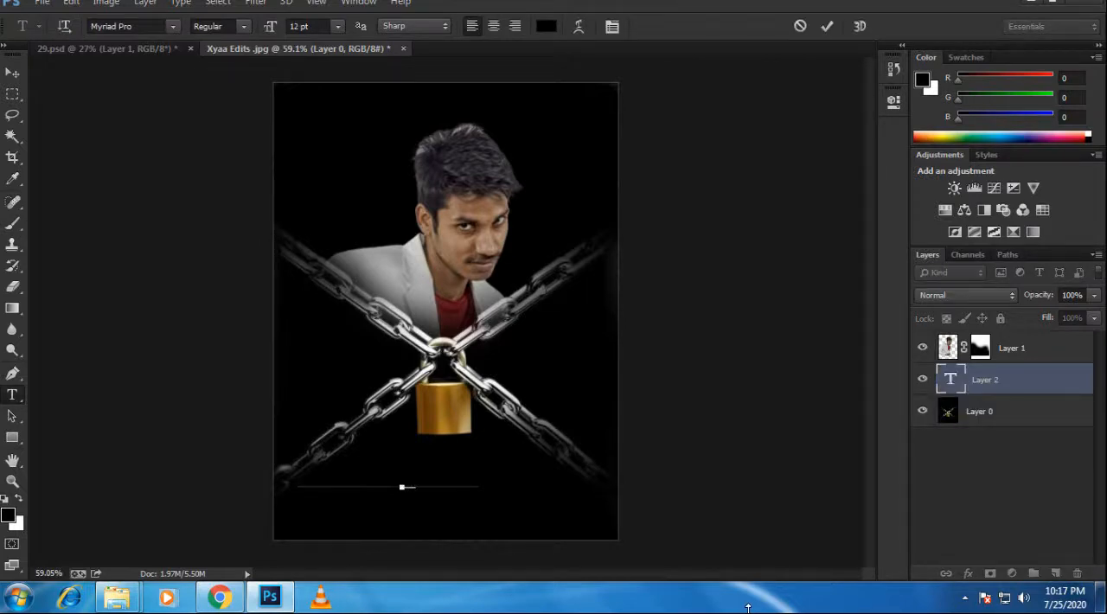
pyautogui.click(544, 26)
pyautogui.write('ffffff')
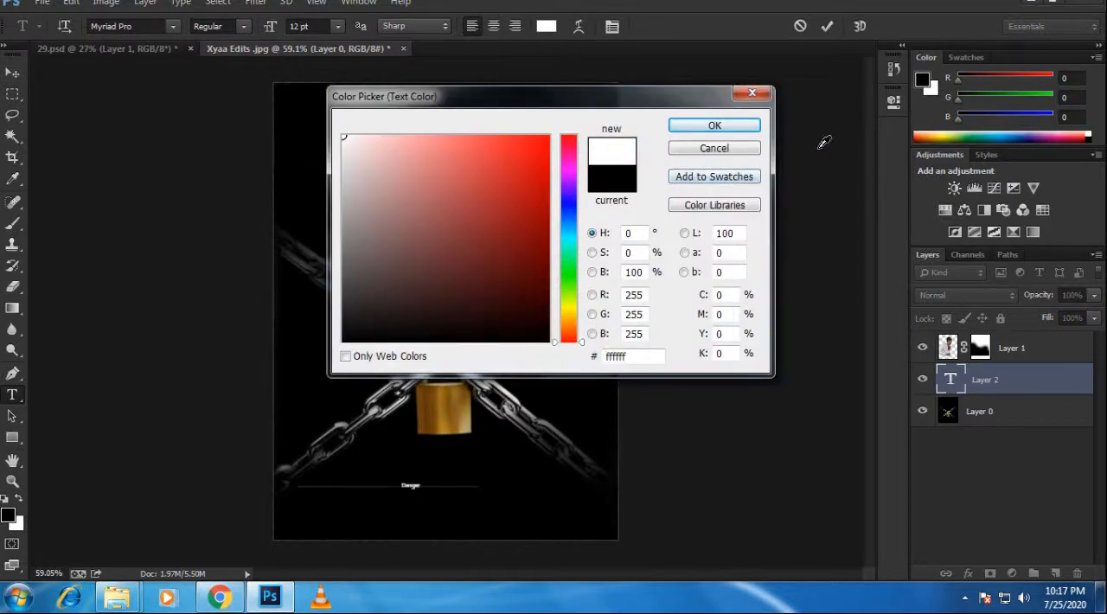
pyautogui.click(714, 126)
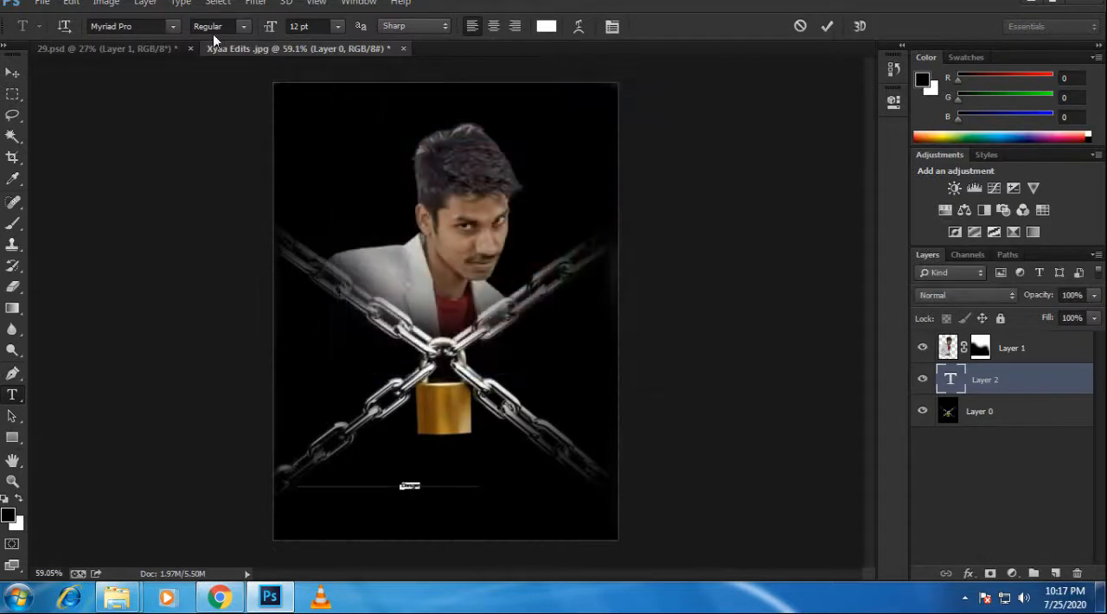
pyautogui.moveTo(258, 30); pyautogui.dragTo(339, 28)
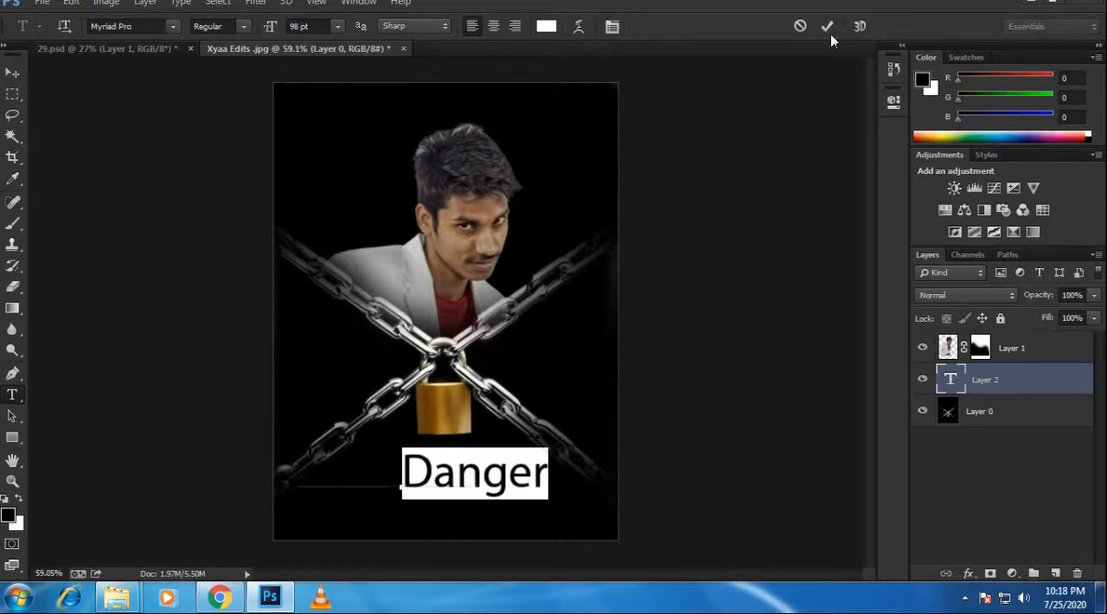
pyautogui.hotkey('ctrl', 'Return')
# Step: Try different font families on the white "Danger" text, ending with Trajan Pro 3
pyautogui.click(155, 26)
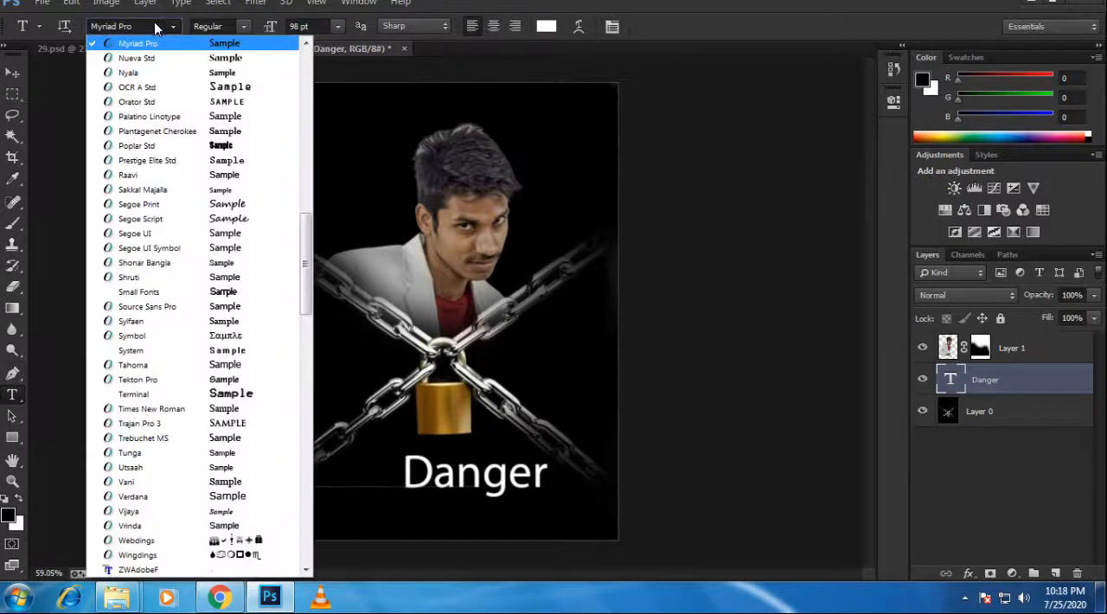
pyautogui.press('Down')
pyautogui.press('Down')
pyautogui.press('Down')
pyautogui.press('Down')
pyautogui.press('Down')
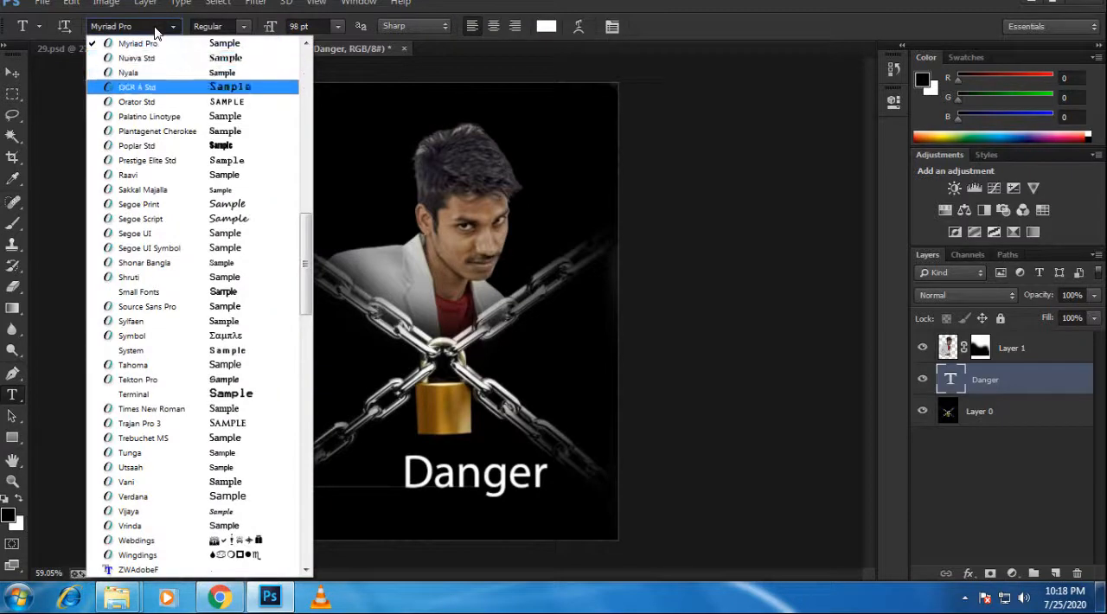
pyautogui.click(157, 31)
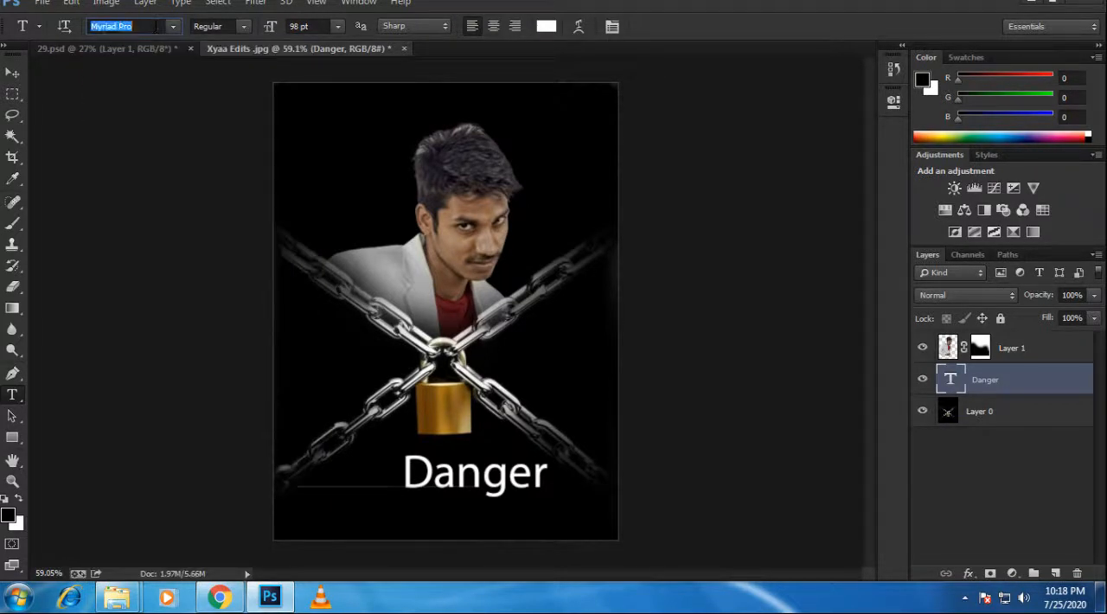
pyautogui.press('Down')
pyautogui.press('Down')
pyautogui.press('Down')
pyautogui.press('Down')
pyautogui.press('Down')
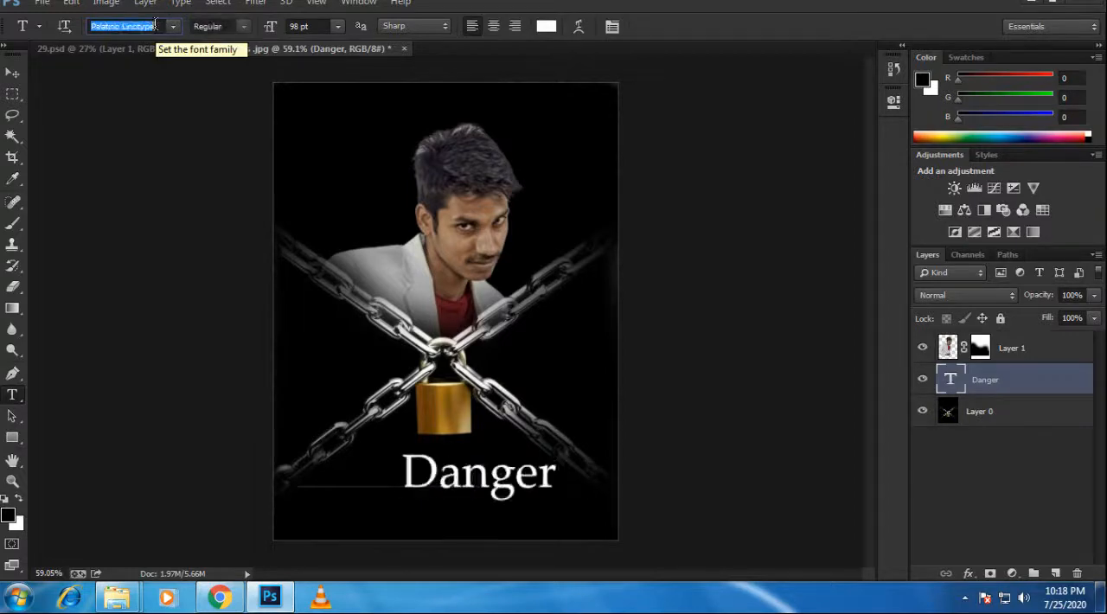
pyautogui.press('Down')
pyautogui.press('Down')
pyautogui.press('Down')
pyautogui.press('Down')
pyautogui.press('Down')
pyautogui.press('Down')
pyautogui.press('Down')
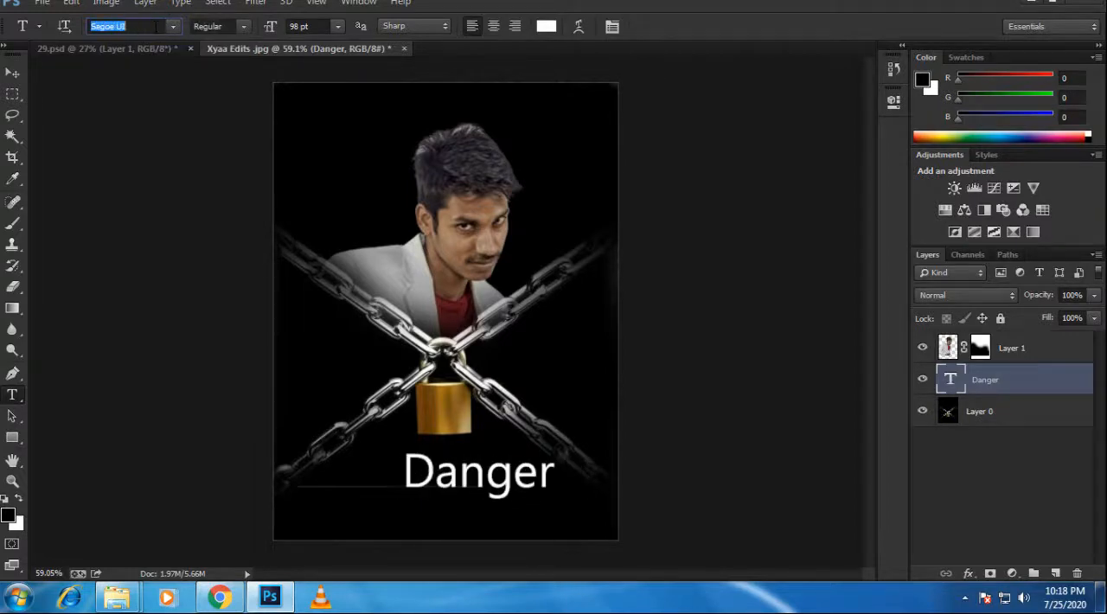
pyautogui.press('Down')
pyautogui.press('Down')
pyautogui.press('Down')
pyautogui.press('Down')
pyautogui.press('Down')
pyautogui.press('Down')
pyautogui.press('Down')
pyautogui.press('Down')
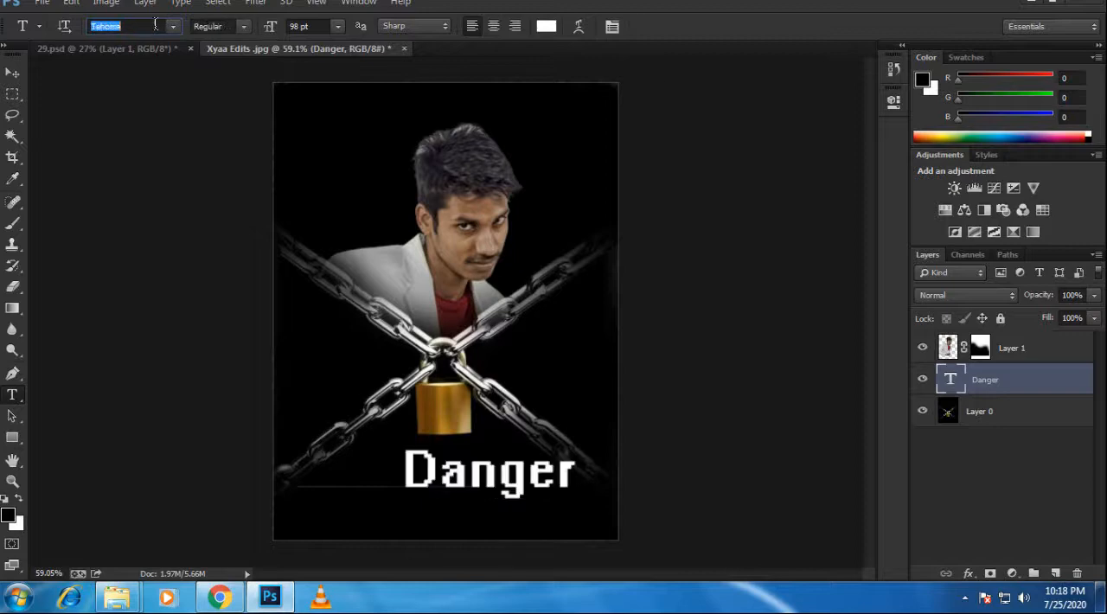
pyautogui.press('Down')
pyautogui.press('Down')
pyautogui.press('Down')
pyautogui.press('Down')
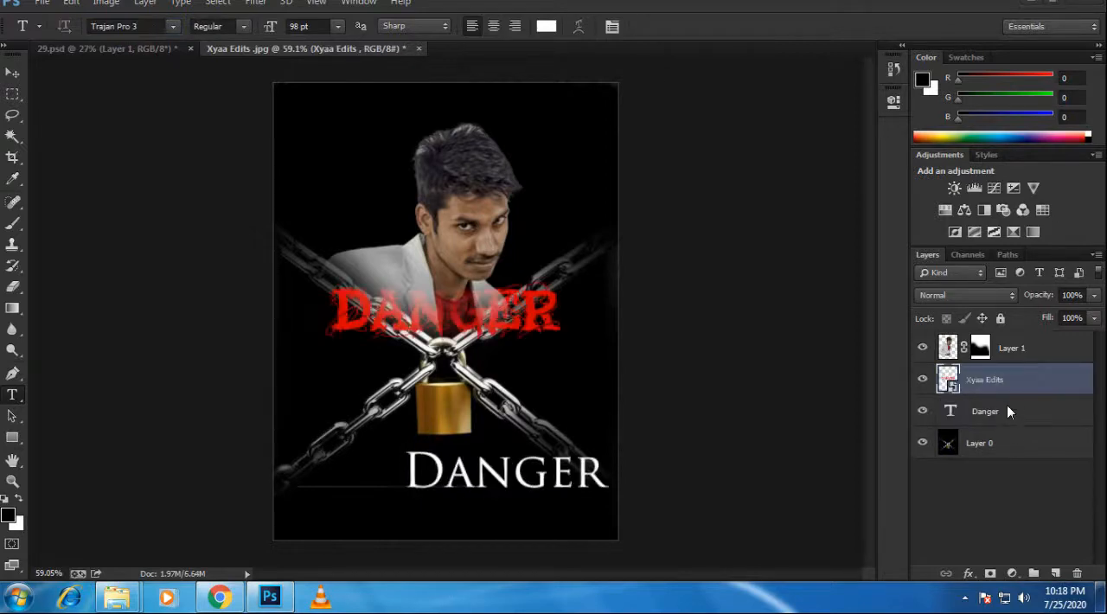
# Step: Delete the white "Danger" text layer, keeping the red DANGER graphic, and switch to the Move tool
pyautogui.click(1009, 419)
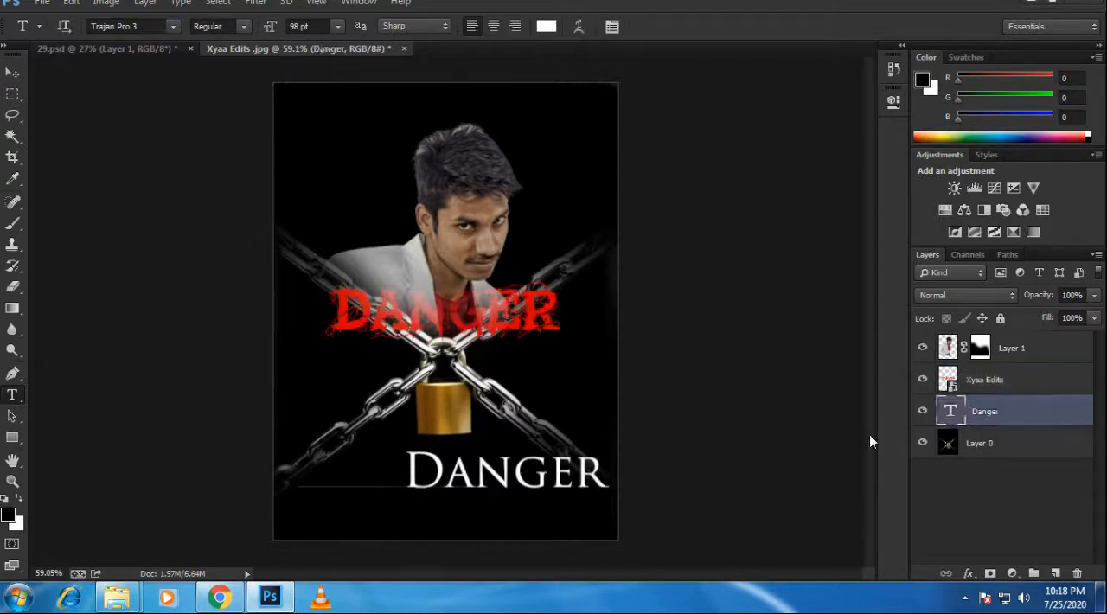
pyautogui.press('Delete')
pyautogui.press('v')
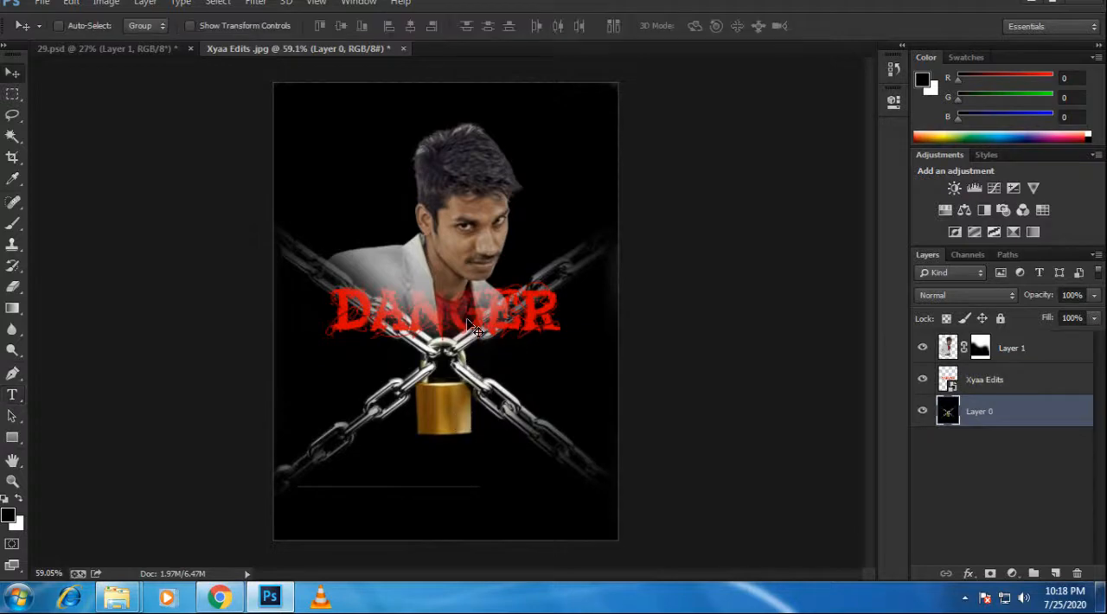
# Step: Move the red DANGER graphic straight down below the padlock, to about Y 858 px
pyautogui.moveTo(474, 333); pyautogui.dragTo(482, 351)
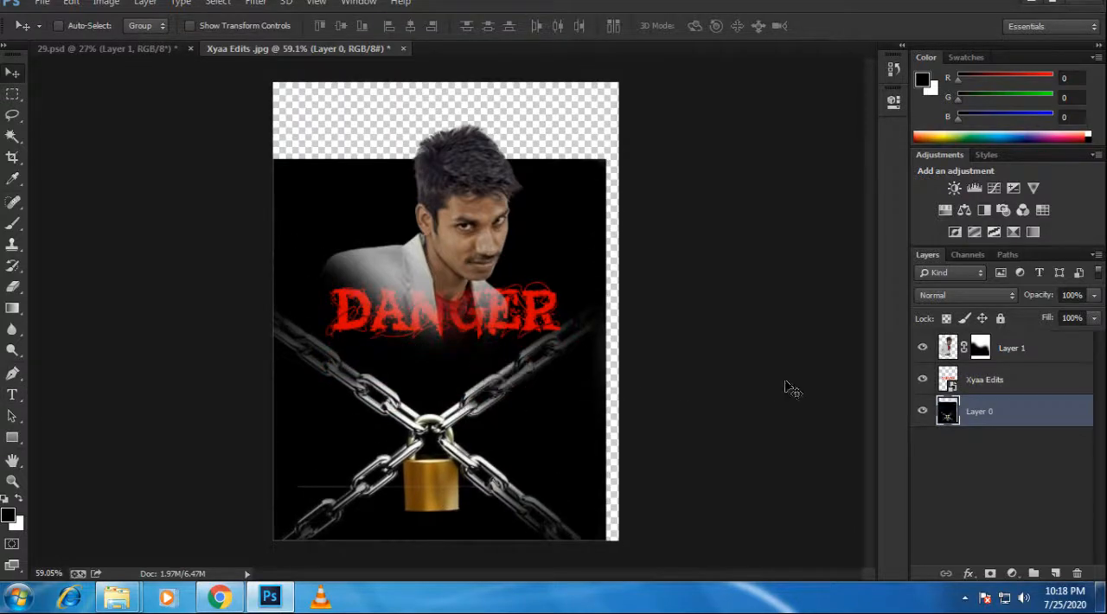
pyautogui.hotkey('ctrl', 'z')
pyautogui.click(938, 390)
pyautogui.hotkey('ctrl', 't')
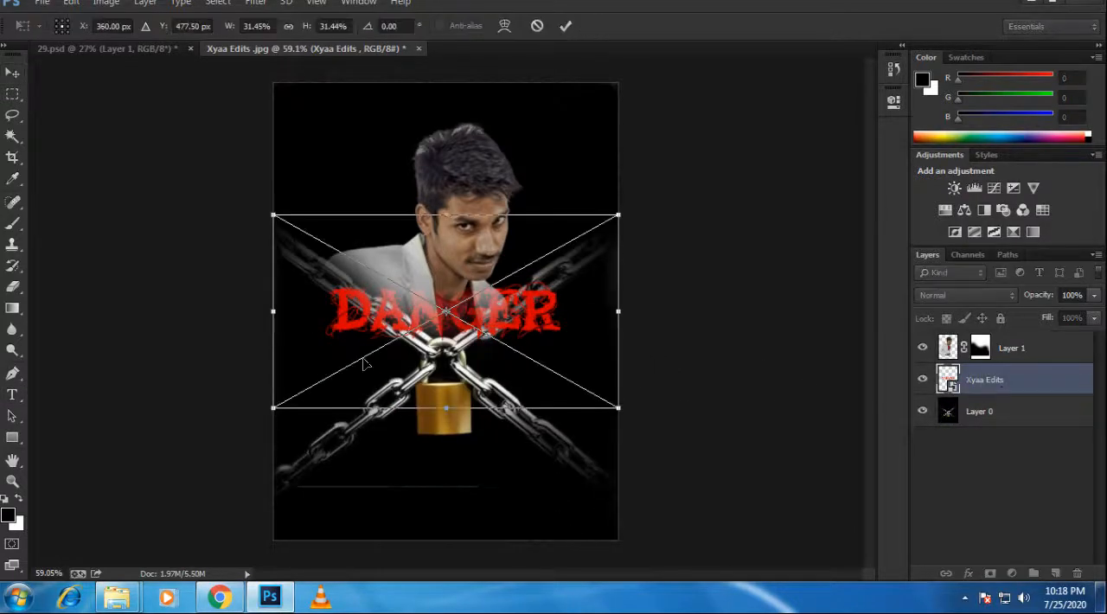
pyautogui.moveTo(432, 347); pyautogui.dragTo(427, 526)
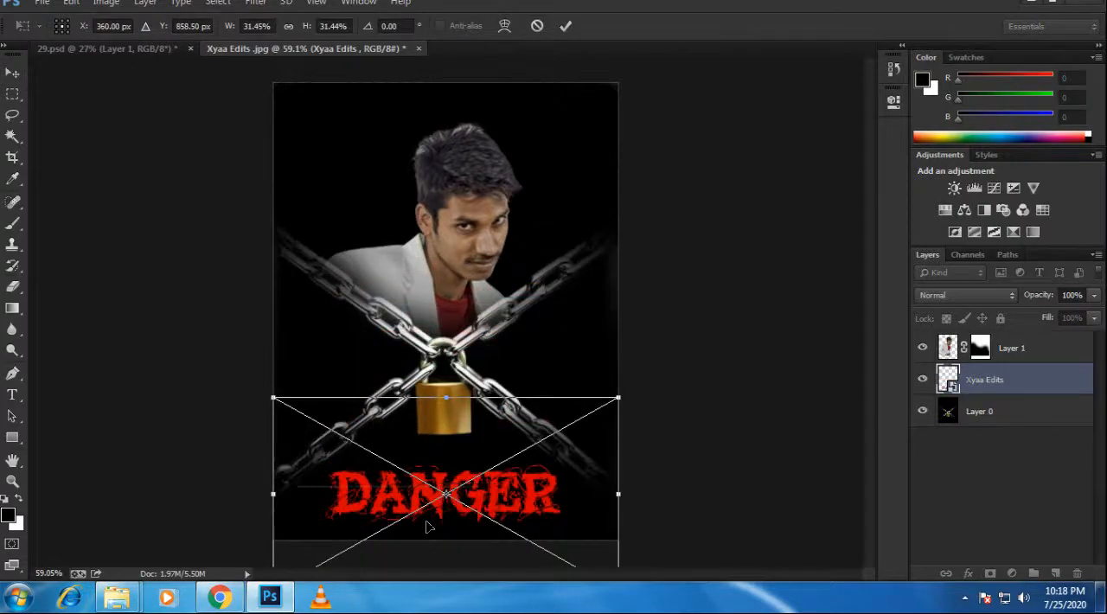
pyautogui.press('Return')
# Step: Turn the man's portrait on Layer 1 black and white
pyautogui.scroll(5, 465, 192)
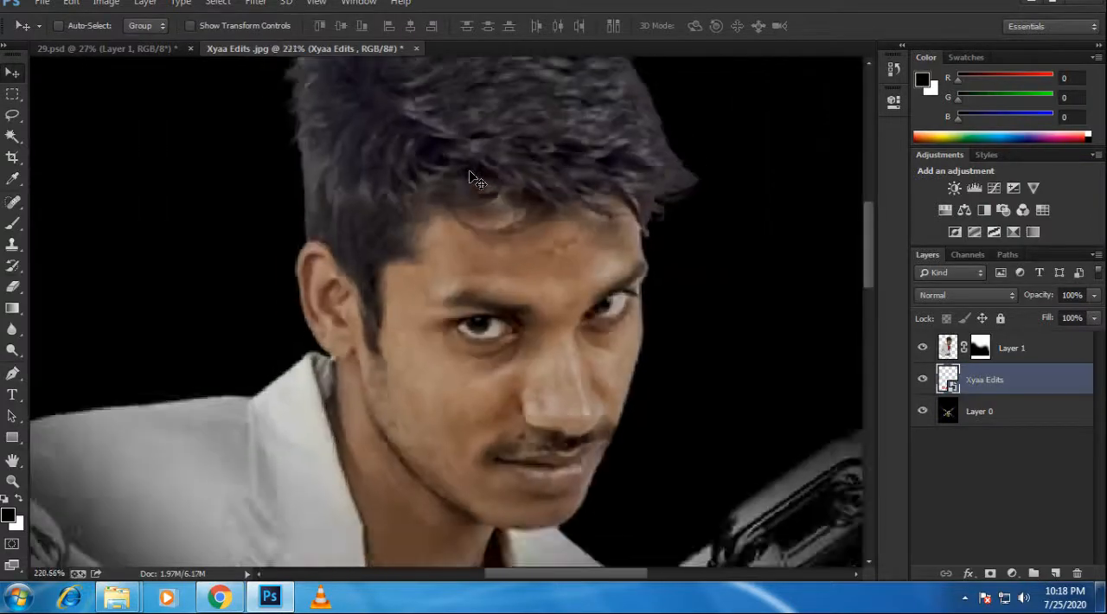
pyautogui.scroll(-5, 466, 192)
pyautogui.click(1032, 345)
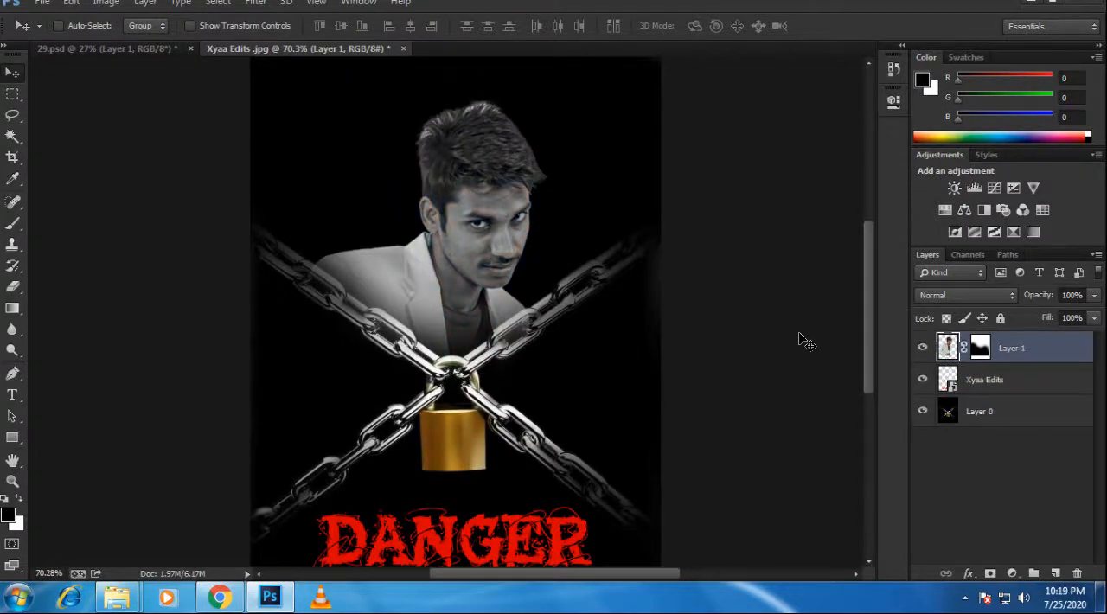
pyautogui.scroll(-2, 443, 275)
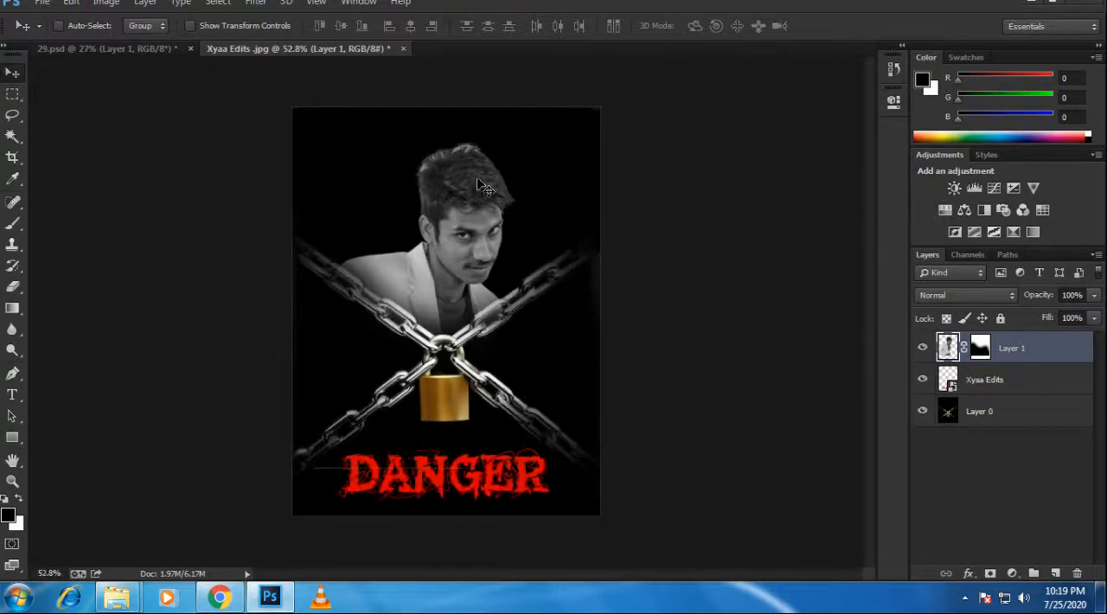
pyautogui.scroll(8, 432, 233)
pyautogui.scroll(-8, 426, 194)
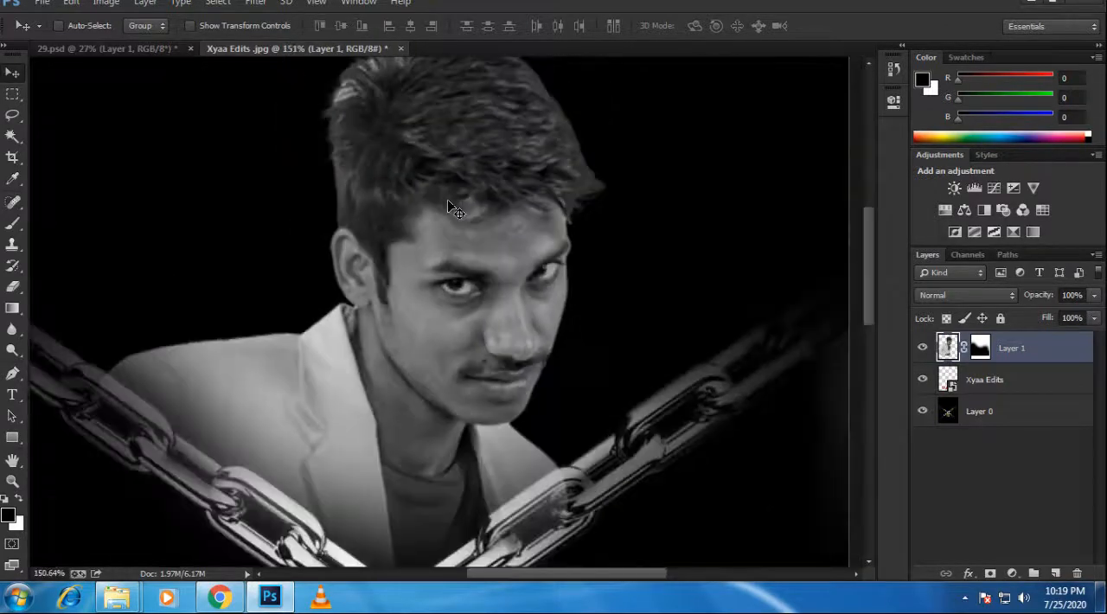
pyautogui.scroll(2, 495, 246)
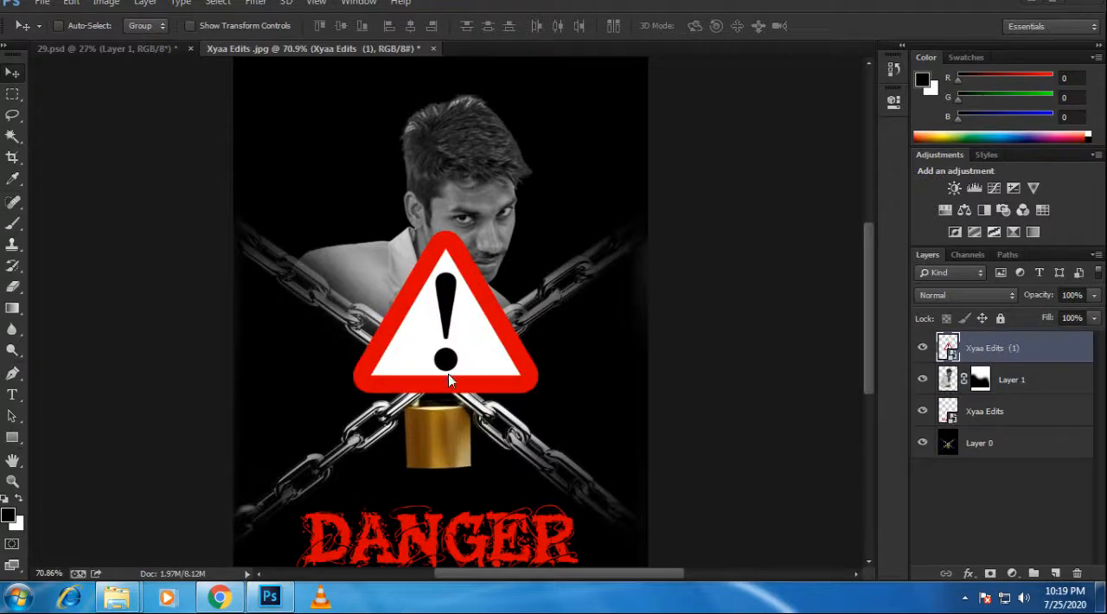
# Step: Shrink the red warning triangle graphic and position it on the padlock's golden body
pyautogui.scroll(3, 468, 374)
pyautogui.moveTo(467, 264); pyautogui.dragTo(507, 173)
pyautogui.scroll(-5, 494, 240)
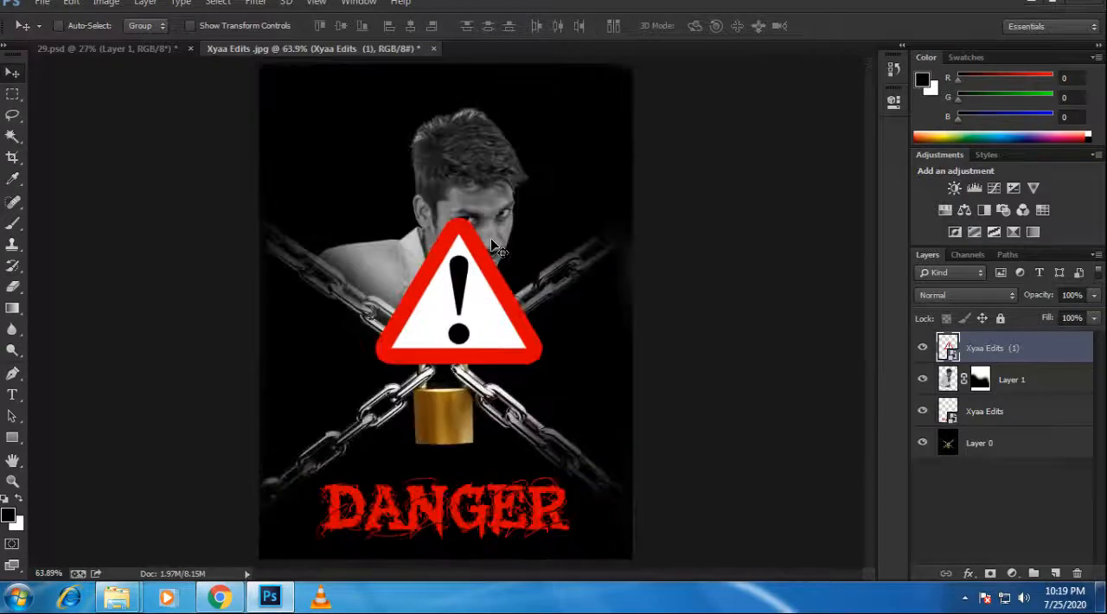
pyautogui.hotkey('ctrl', 't')
pyautogui.scroll(2, 523, 424)
pyautogui.moveTo(688, 387); pyautogui.dragTo(510, 290)
pyautogui.moveTo(430, 266); pyautogui.dragTo(416, 432)
pyautogui.press('Return')
pyautogui.scroll(5, 426, 463)
pyautogui.scroll(4, 433, 468)
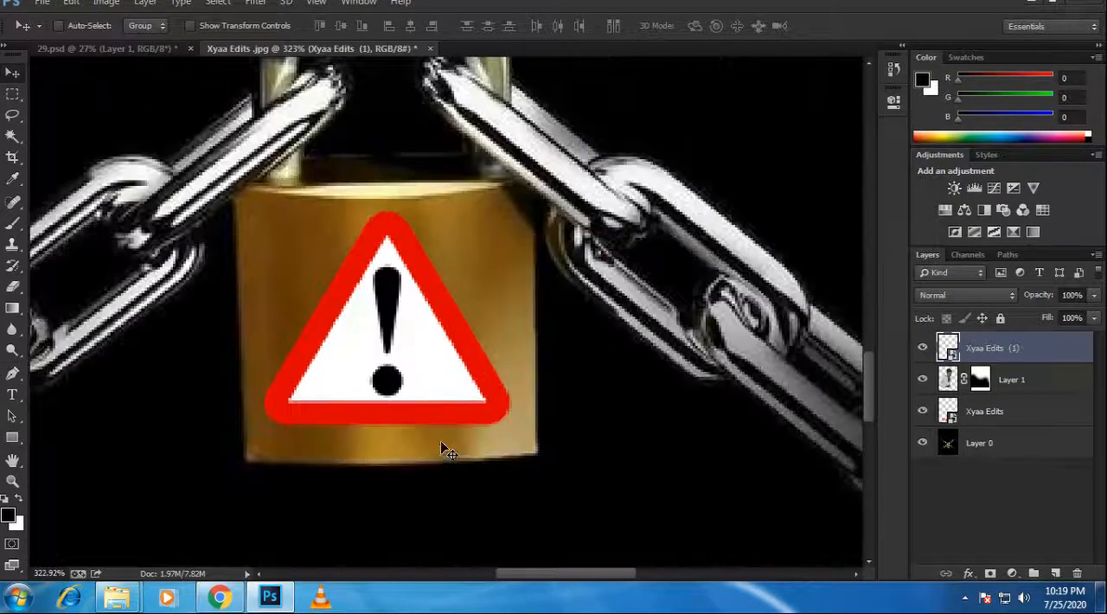
# Step: Try several blend modes on the warning triangle layer, including Multiply and Darker Color, and set it to Overlay
pyautogui.click(956, 295)
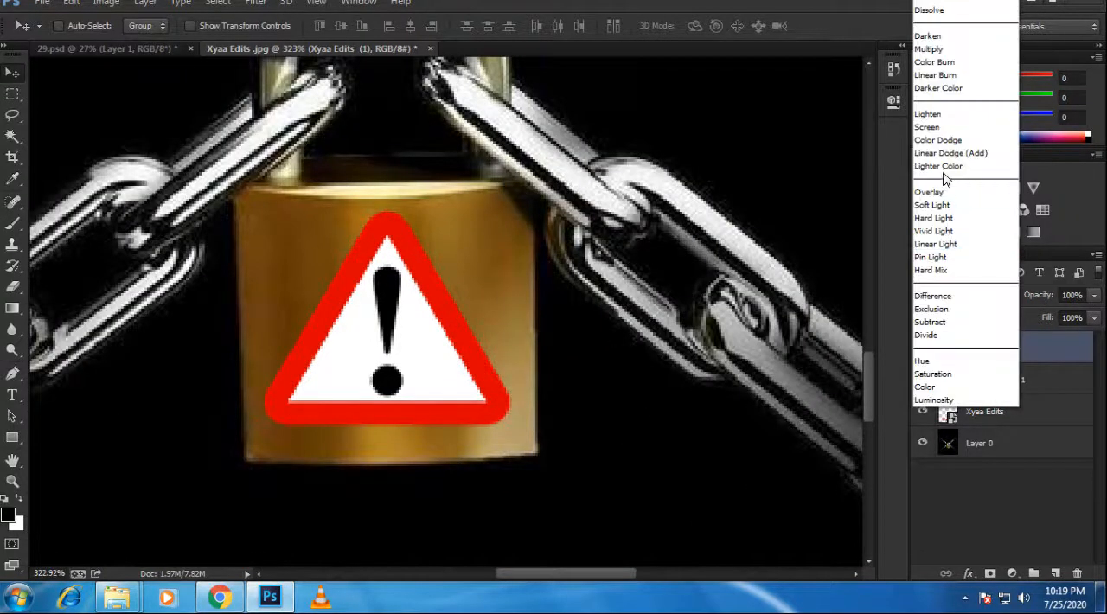
pyautogui.click(948, 41)
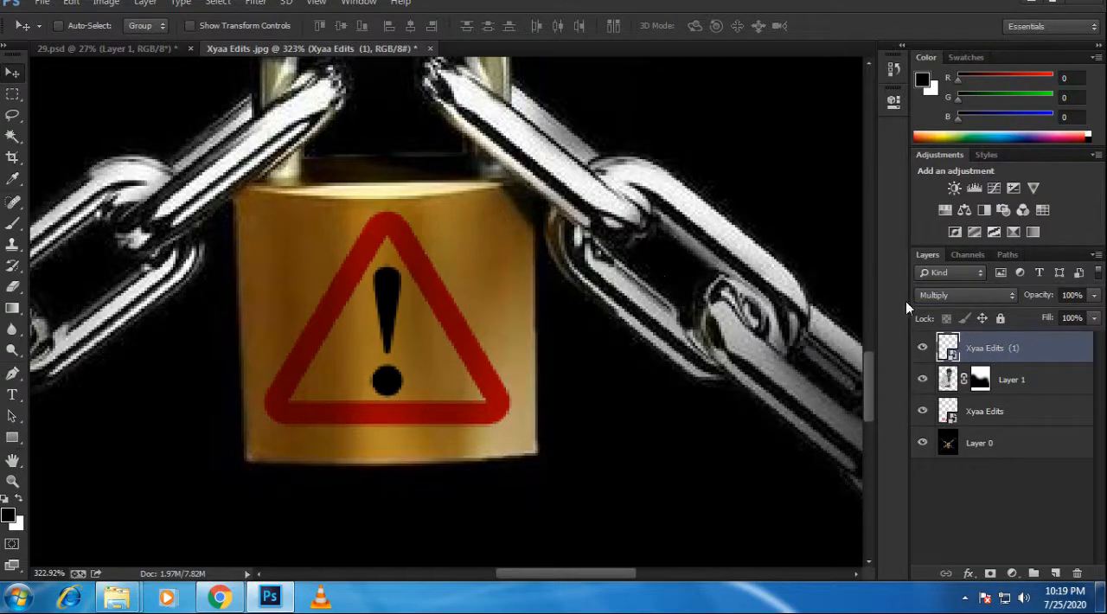
pyautogui.click(940, 295)
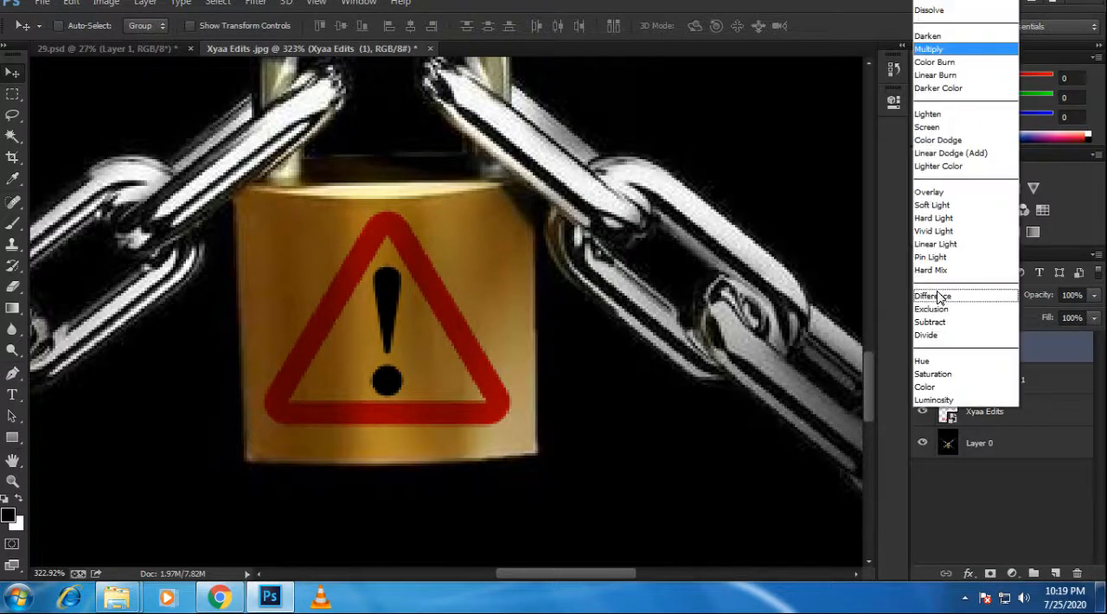
pyautogui.click(954, 59)
pyautogui.press('Down')
pyautogui.press('Down')
pyautogui.press('Down')
pyautogui.press('Down')
pyautogui.press('Down')
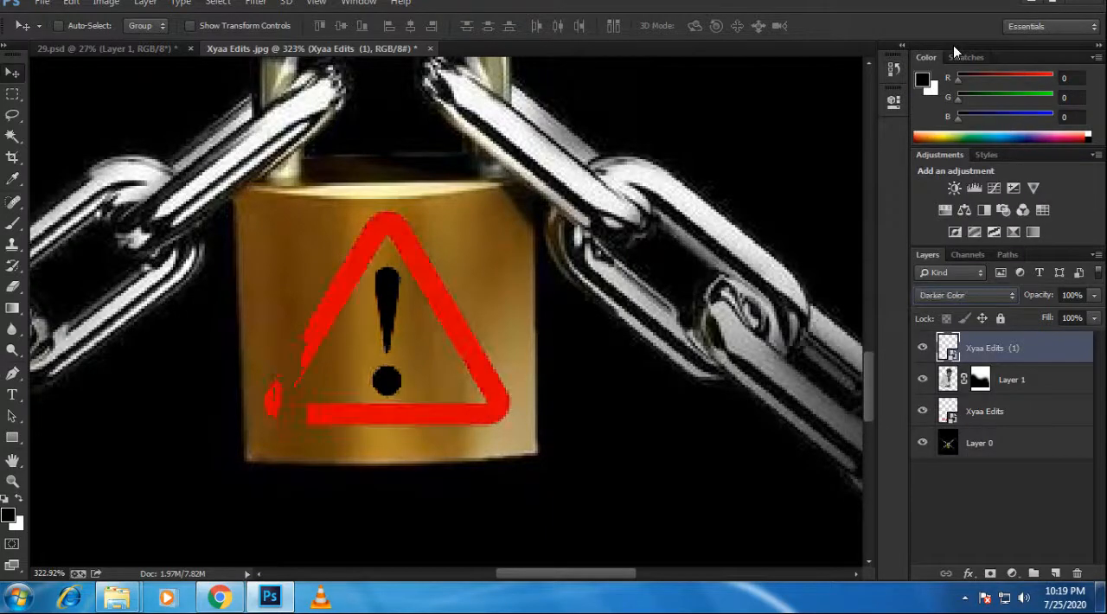
pyautogui.press('Down')
pyautogui.press('Down')
pyautogui.press('Down')
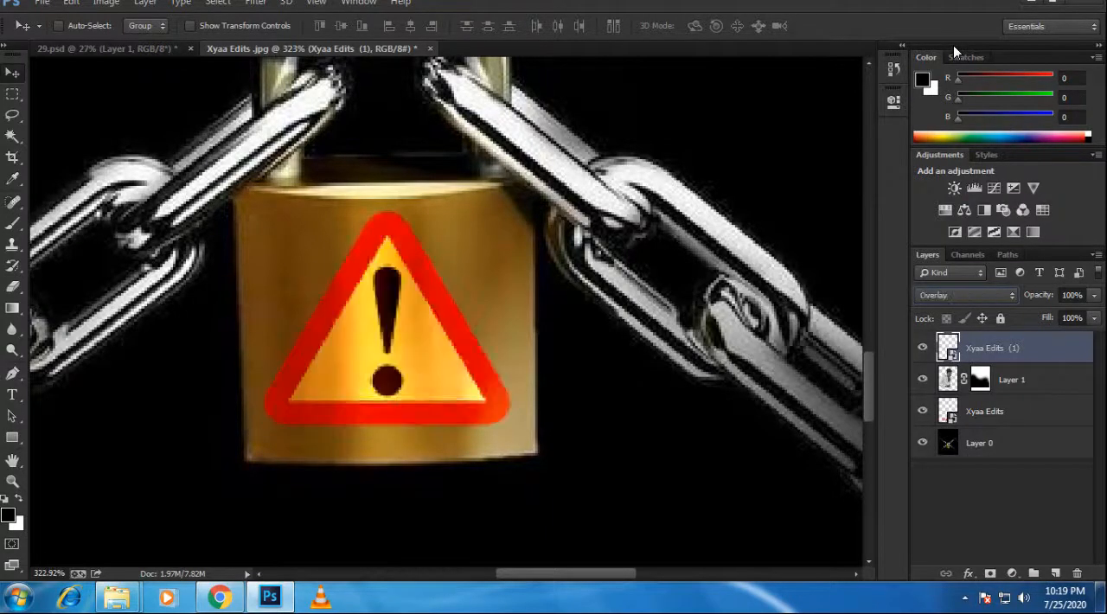
pyautogui.press('Up')
pyautogui.scroll(-3, 346, 327)
pyautogui.scroll(-2, 411, 311)
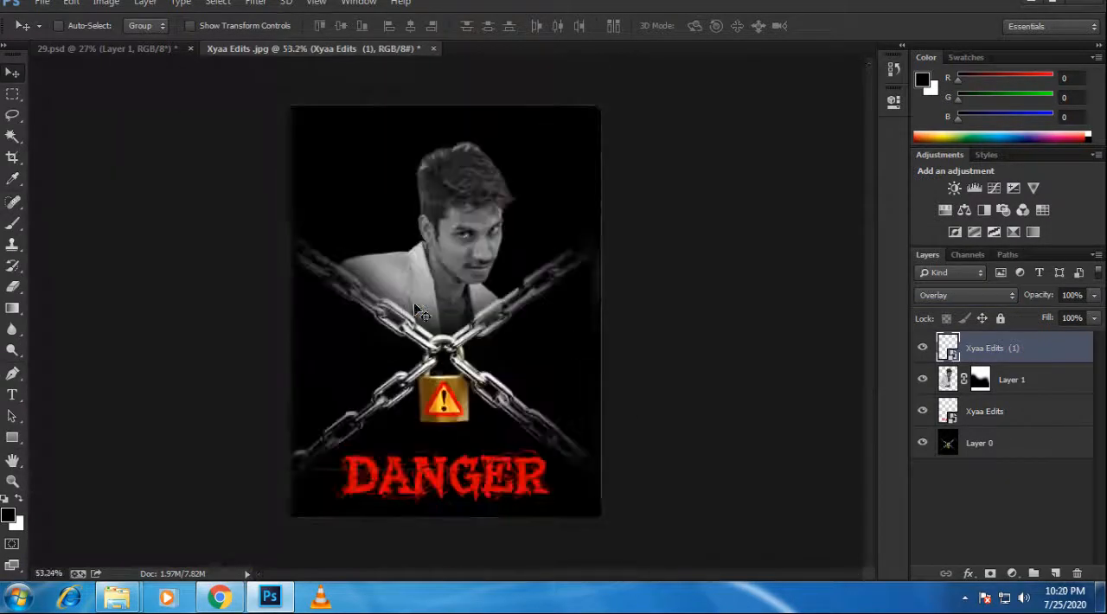
pyautogui.scroll(1, 424, 303)
pyautogui.scroll(-1, 432, 301)
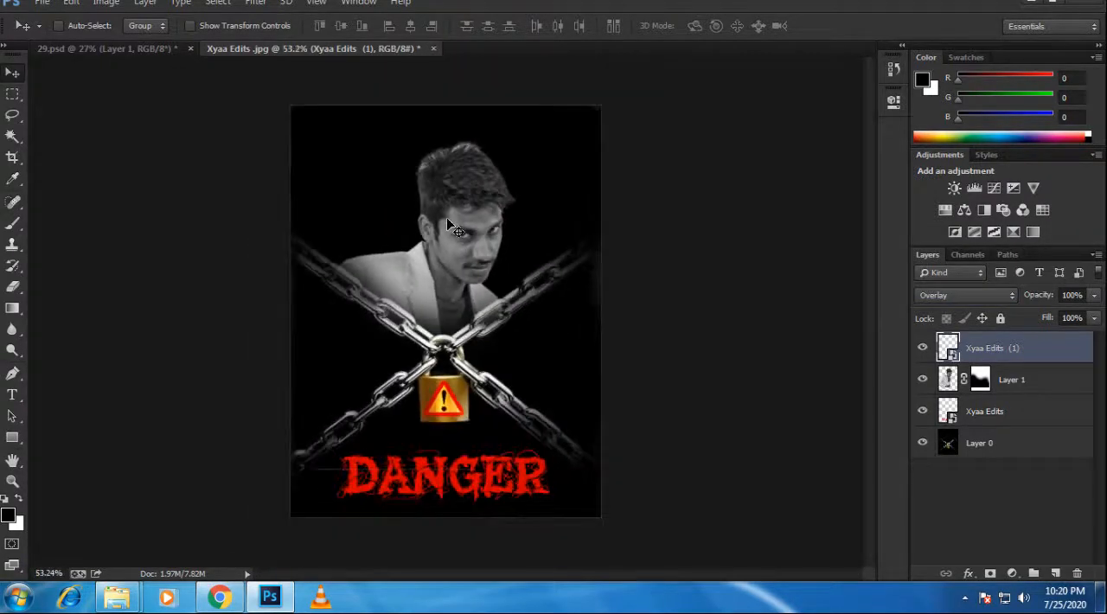
pyautogui.scroll(1, 447, 223)
# Step: Add the crossed yellow KEEP OUT tape graphic as a new top layer over the chains
pyautogui.hotkey('ctrl', 'v')
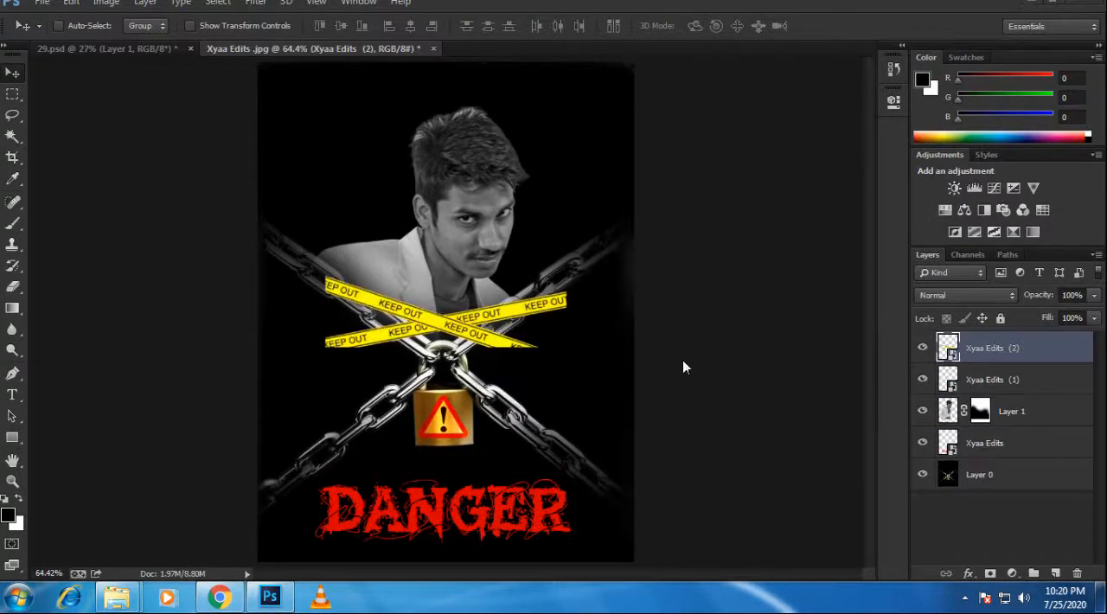
pyautogui.scroll(-1, 519, 510)
pyautogui.scroll(2, 489, 540)
pyautogui.scroll(1, 490, 543)
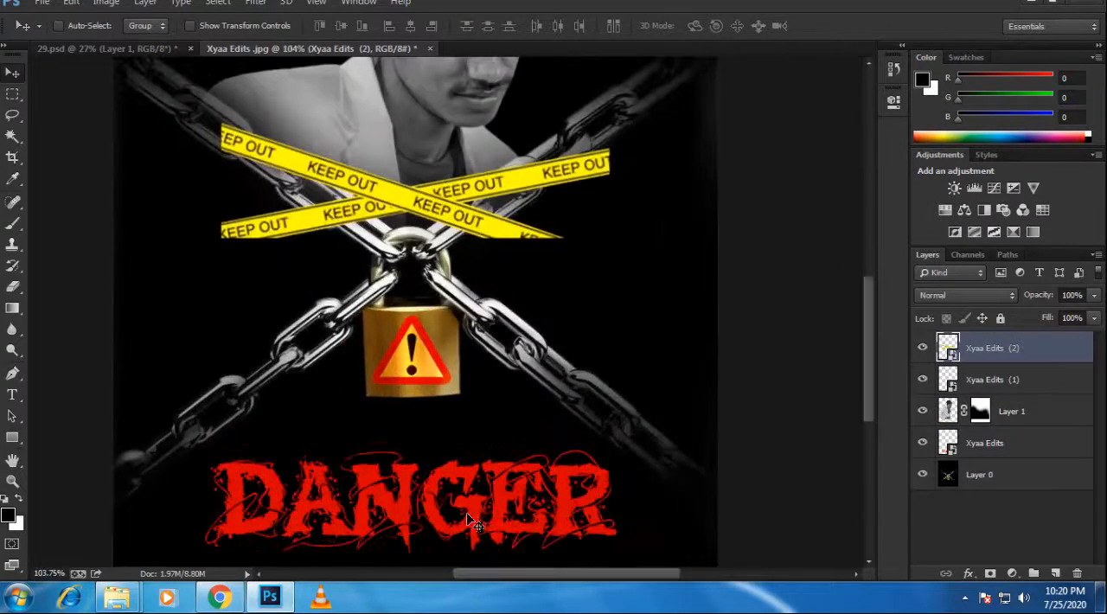
pyautogui.hotkey('ctrl', 't')
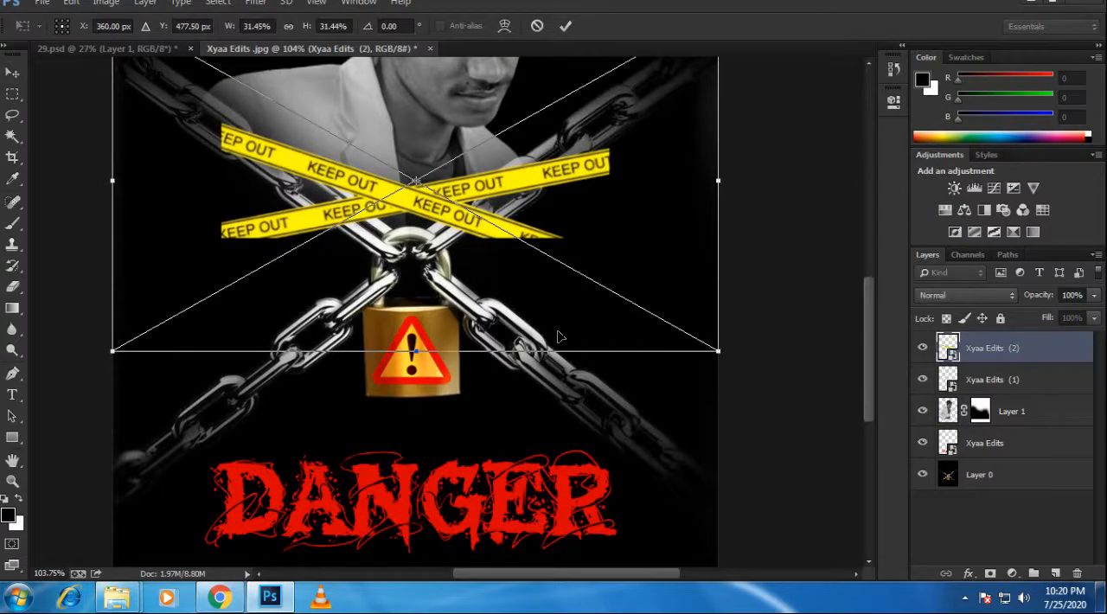
pyautogui.press('Return')
# Step: Rasterize the warning triangle, KEEP OUT tape and red DANGER graphic layers
pyautogui.click(1028, 380)
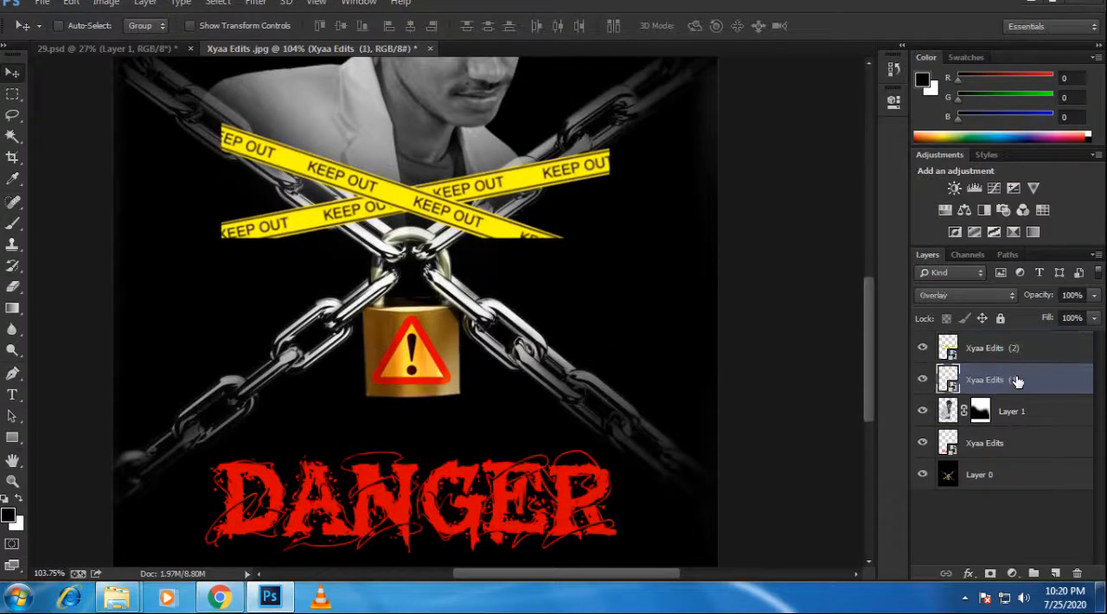
pyautogui.rightClick(1017, 382)
pyautogui.click(810, 233)
pyautogui.rightClick(1045, 350)
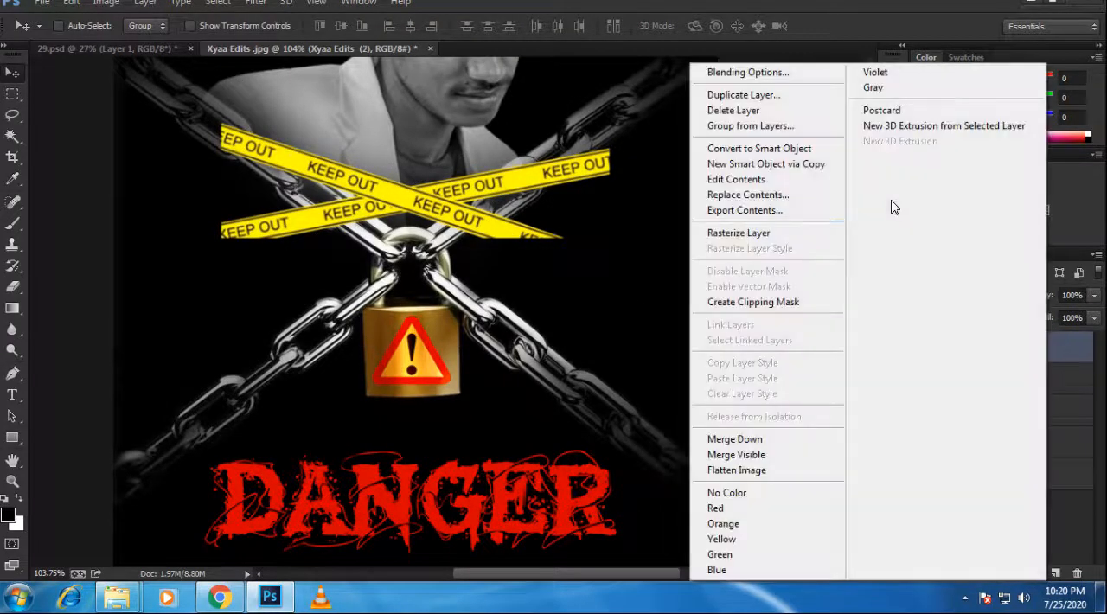
pyautogui.click(792, 234)
pyautogui.click(1002, 442)
pyautogui.rightClick(998, 442)
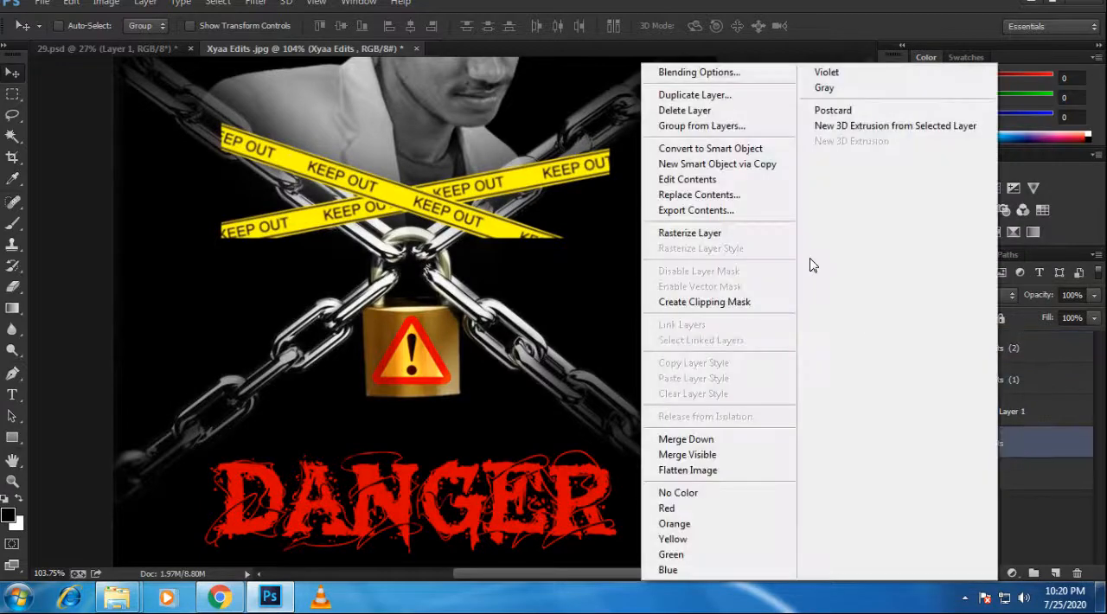
pyautogui.click(741, 233)
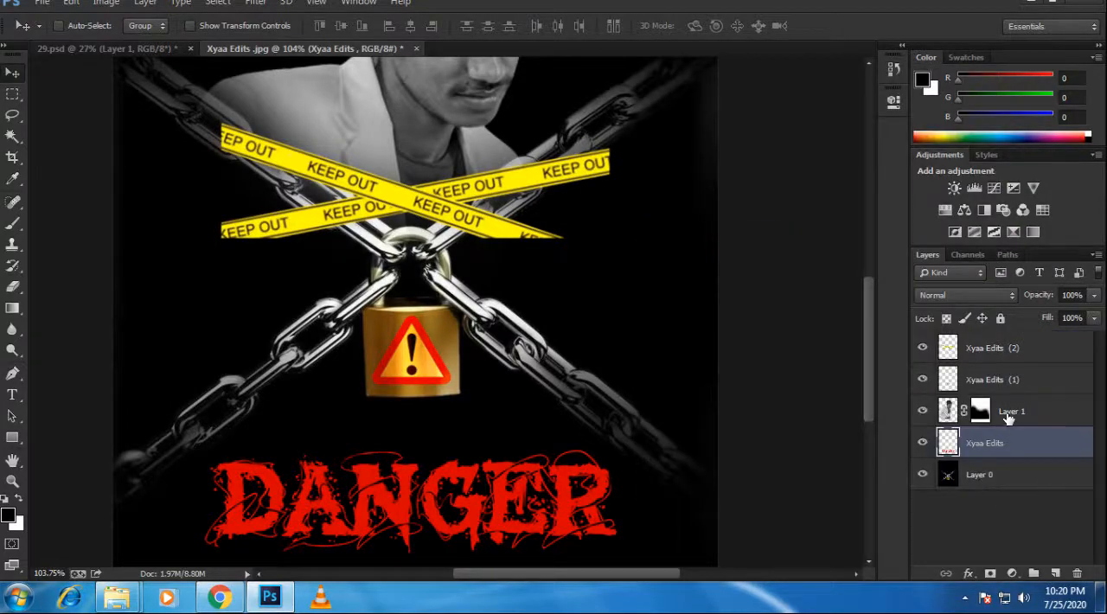
# Step: Move the crossed KEEP OUT tape down and toward the poster's left edge, above the DANGER title
pyautogui.click(1036, 362)
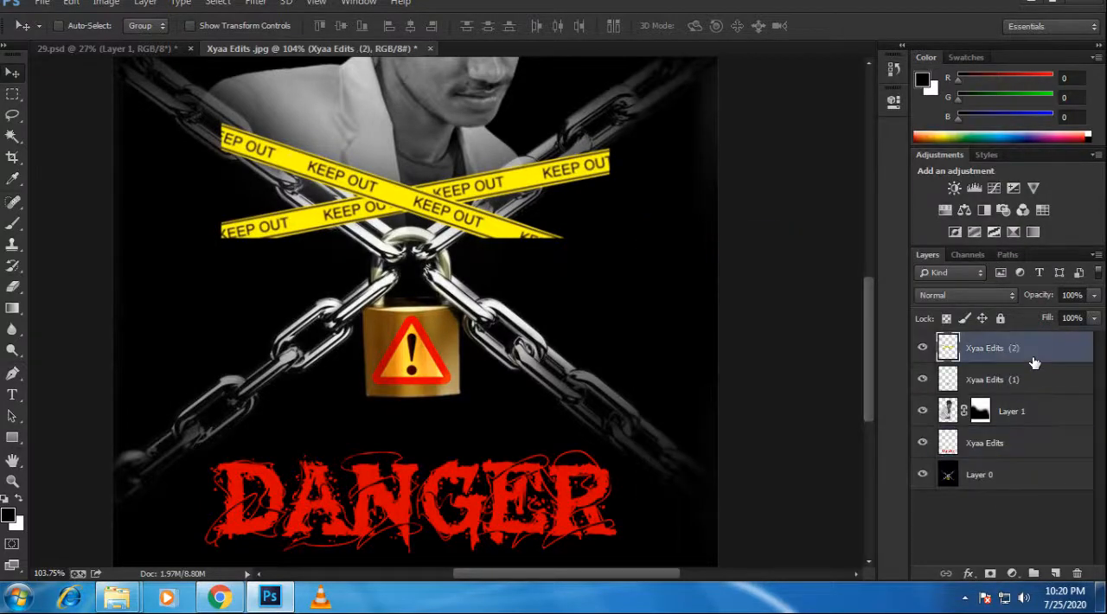
pyautogui.hotkey('ctrl', 't')
pyautogui.moveTo(528, 235); pyautogui.dragTo(423, 426)
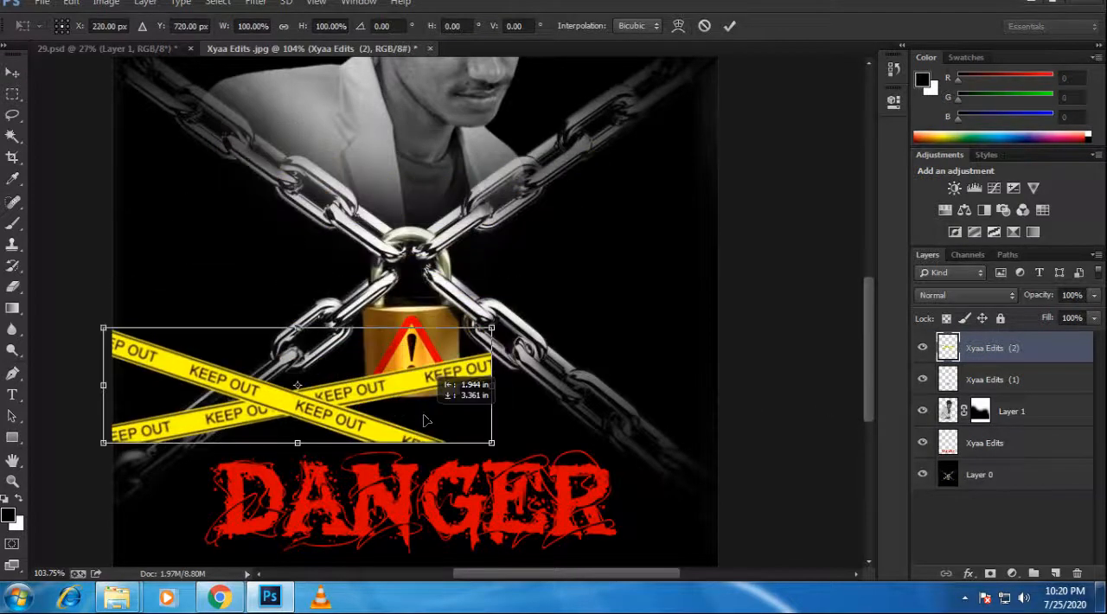
pyautogui.press('Return')
# Step: Scale the red DANGER title down, keeping it centred beneath the padlock
pyautogui.click(1006, 446)
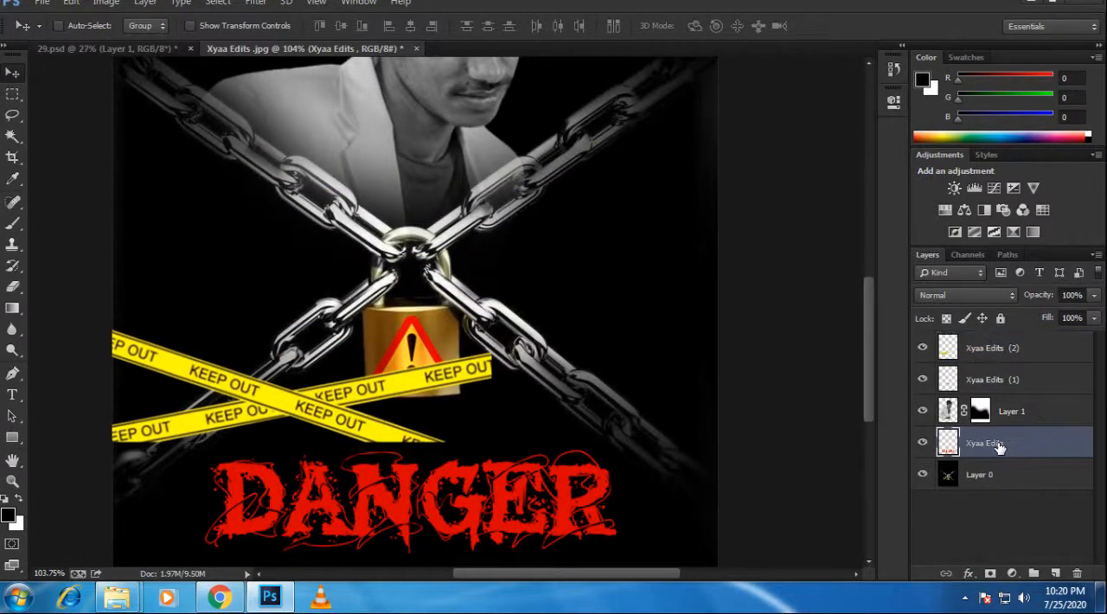
pyautogui.hotkey('ctrl', 't')
pyautogui.moveTo(615, 449); pyautogui.dragTo(542, 478)
pyautogui.hotkey('ctrl', 'z')
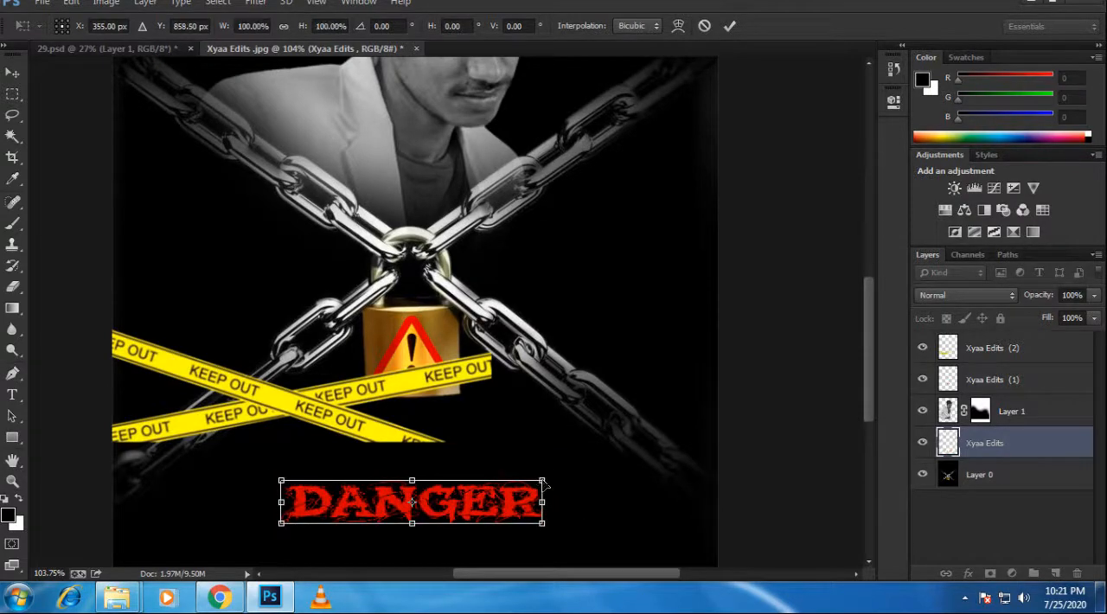
pyautogui.hotkey('ctrl', 'z')
pyautogui.moveTo(616, 450); pyautogui.dragTo(513, 475)
pyautogui.moveTo(411, 475); pyautogui.dragTo(411, 490)
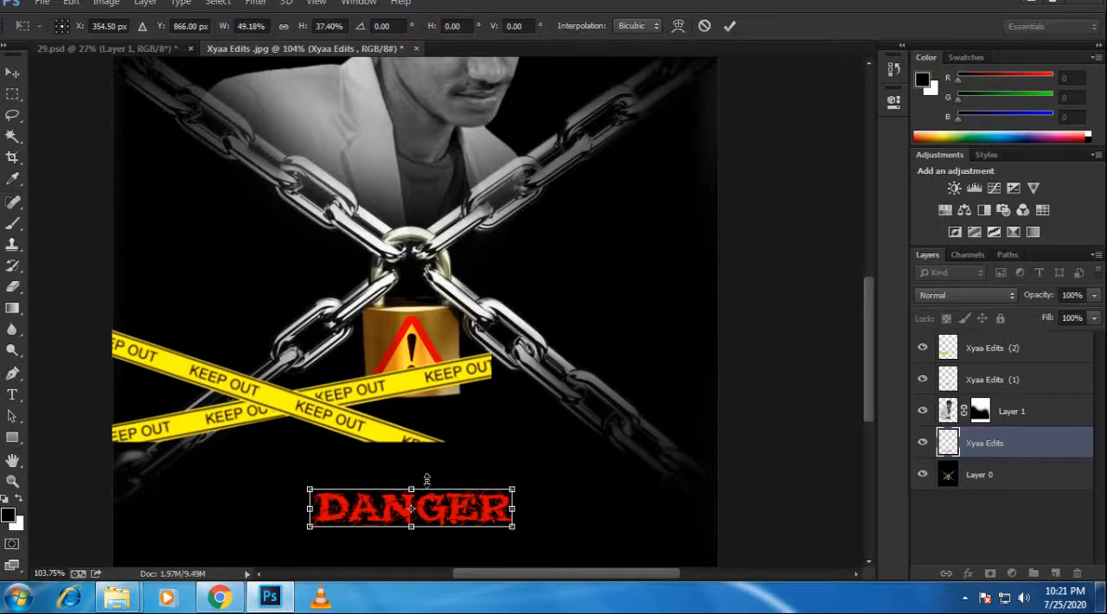
pyautogui.moveTo(475, 512); pyautogui.dragTo(568, 547)
pyautogui.hotkey('ctrl', 'z')
pyautogui.press('Return')
pyautogui.hotkey('ctrl', '0')
pyautogui.scroll(2, 346, 435)
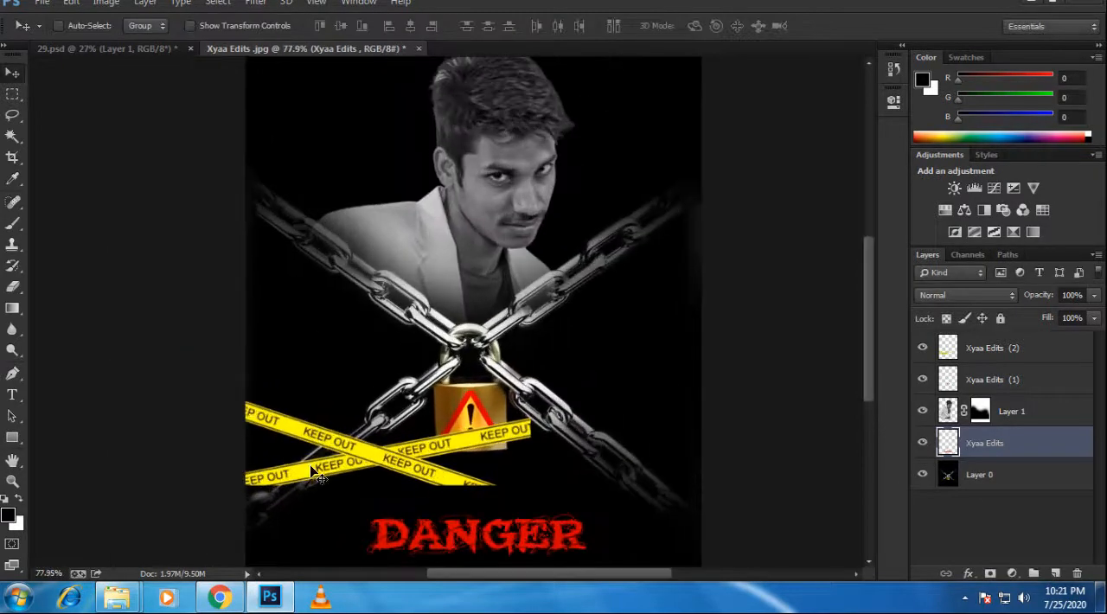
pyautogui.scroll(-3, 324, 467)
pyautogui.scroll(6, 354, 446)
pyautogui.moveTo(378, 484); pyautogui.dragTo(471, 270)
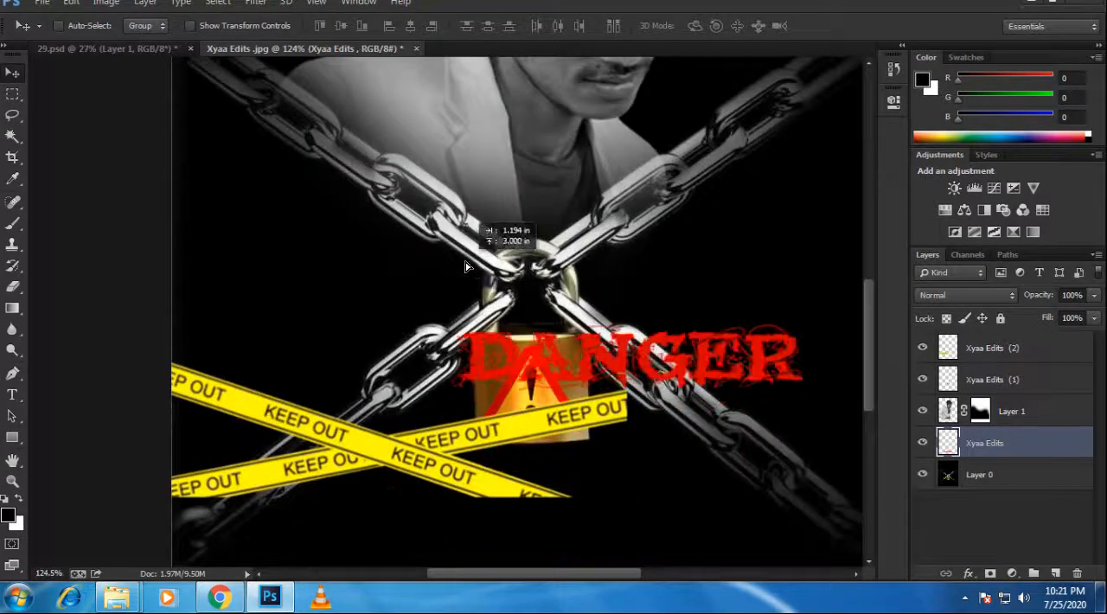
pyautogui.hotkey('ctrl', 'z')
pyautogui.moveTo(599, 408); pyautogui.dragTo(644, 223)
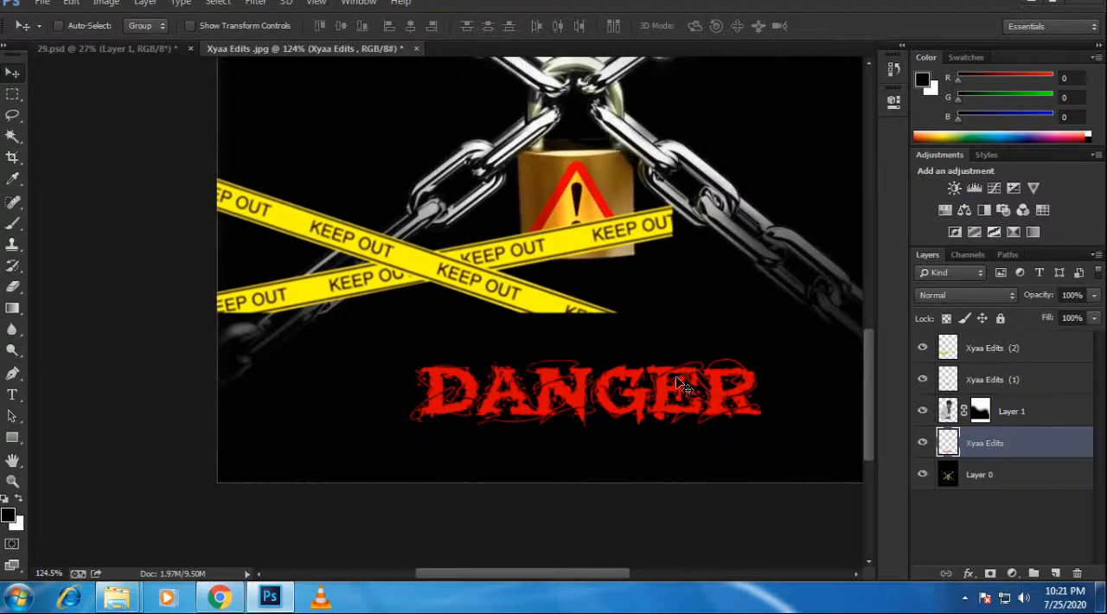
pyautogui.hotkey('ctrl', 't')
pyautogui.press('Return')
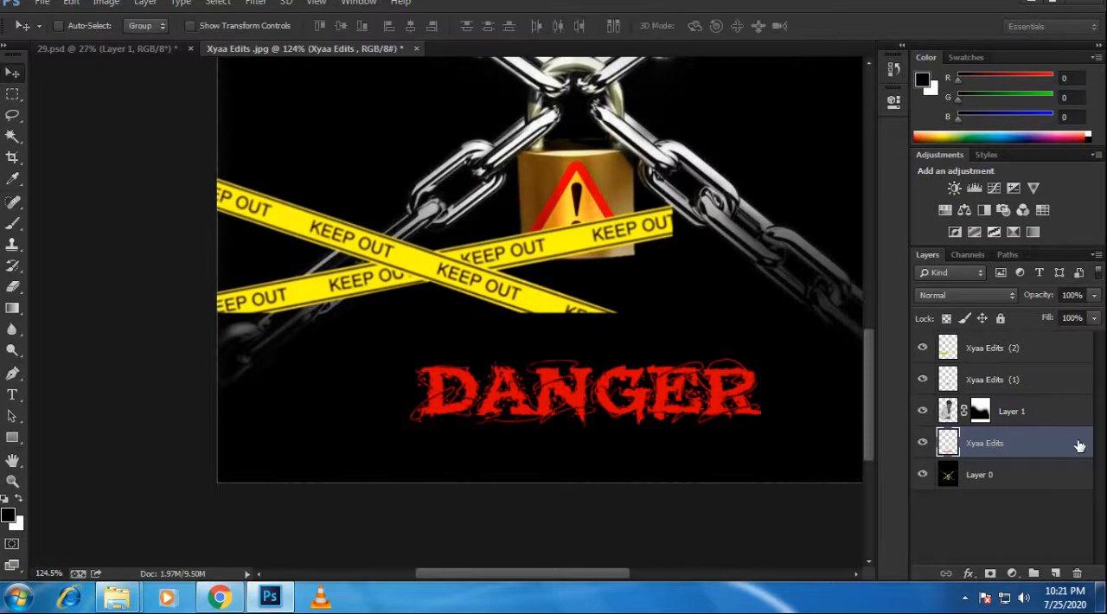
pyautogui.click(1014, 385)
pyautogui.hotkey('ctrl', 't')
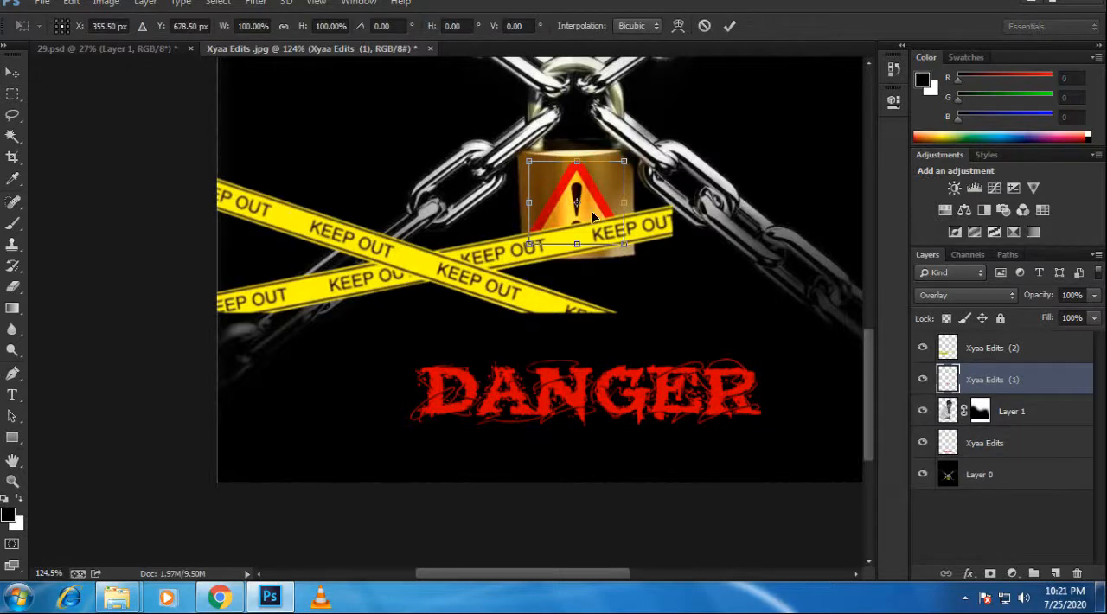
pyautogui.press('Return')
# Step: Scale the KEEP OUT tape to about 70%, rotate it about 44.5°, and place it in the poster's bottom-left corner
pyautogui.click(1006, 352)
pyautogui.hotkey('ctrl', 't')
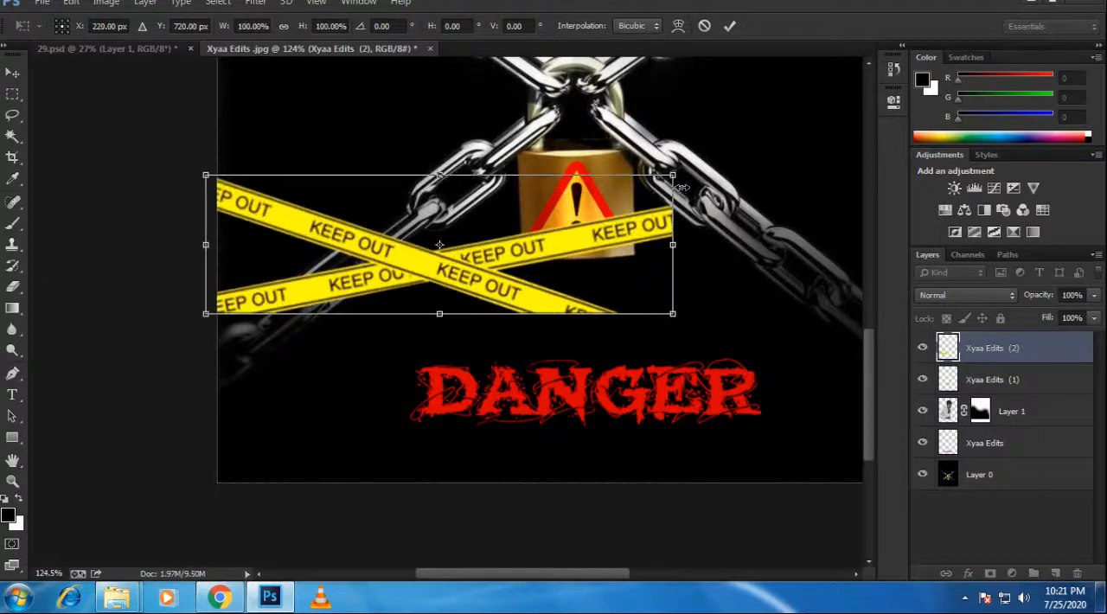
pyautogui.moveTo(666, 176); pyautogui.dragTo(634, 266)
pyautogui.moveTo(511, 279); pyautogui.dragTo(379, 434)
pyautogui.moveTo(478, 364); pyautogui.dragTo(486, 431)
pyautogui.moveTo(394, 424); pyautogui.dragTo(397, 410)
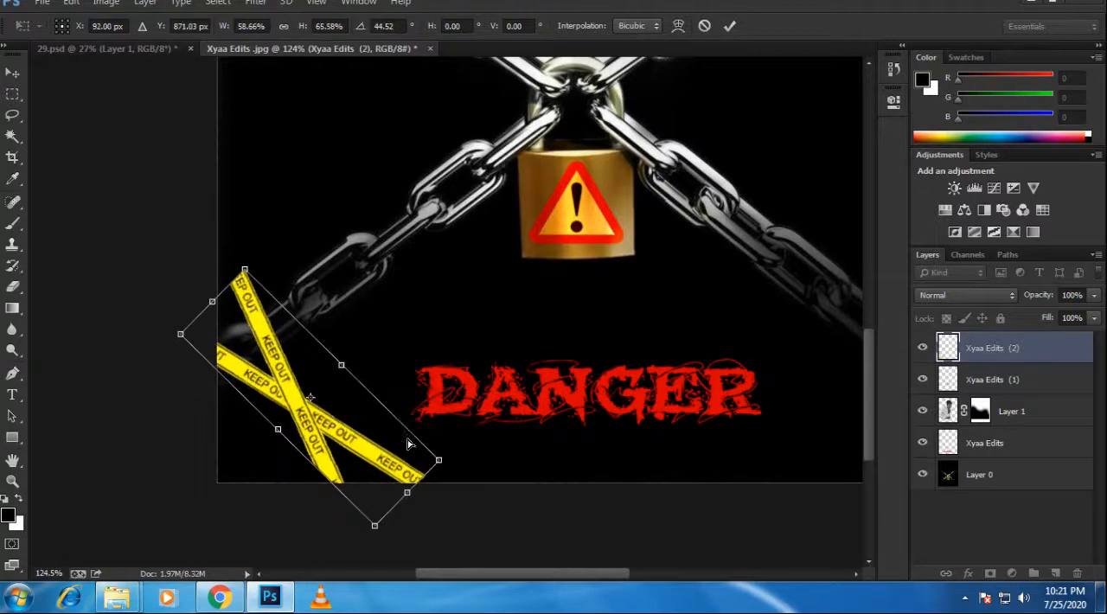
pyautogui.hotkey('ctrl', 'z')
pyautogui.moveTo(431, 468); pyautogui.dragTo(458, 476)
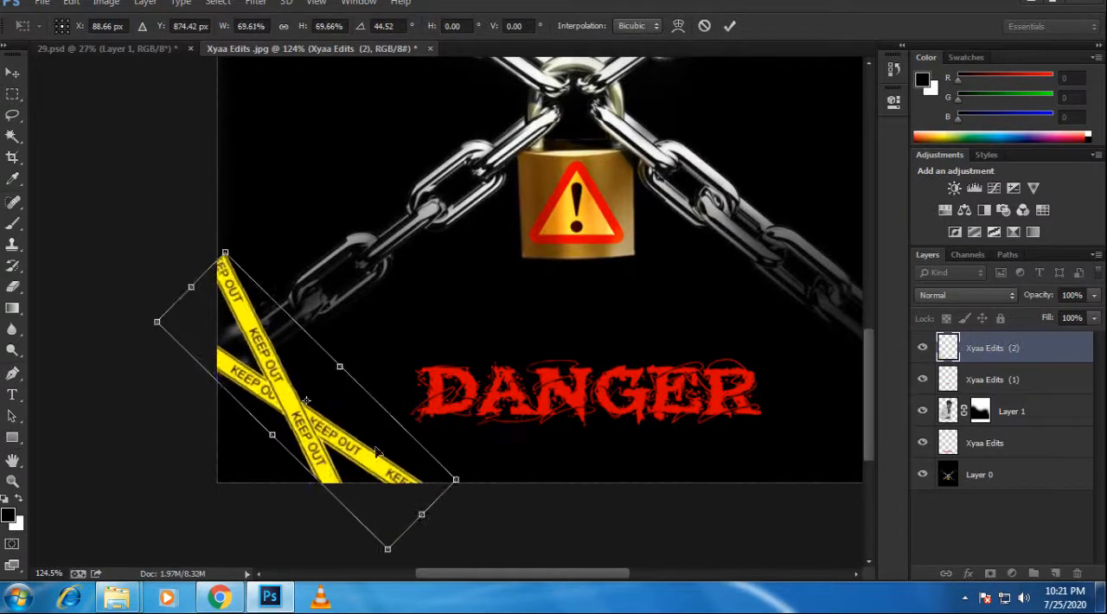
pyautogui.moveTo(376, 449); pyautogui.dragTo(374, 417)
pyautogui.press('Return')
pyautogui.hotkey('ctrl', '0')
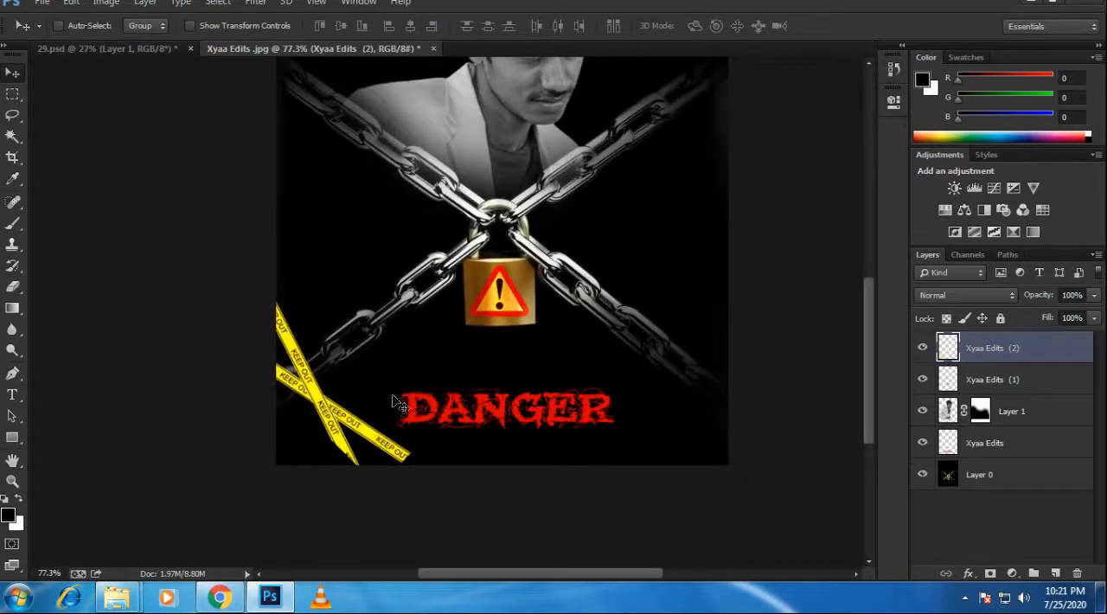
pyautogui.scroll(1, 396, 403)
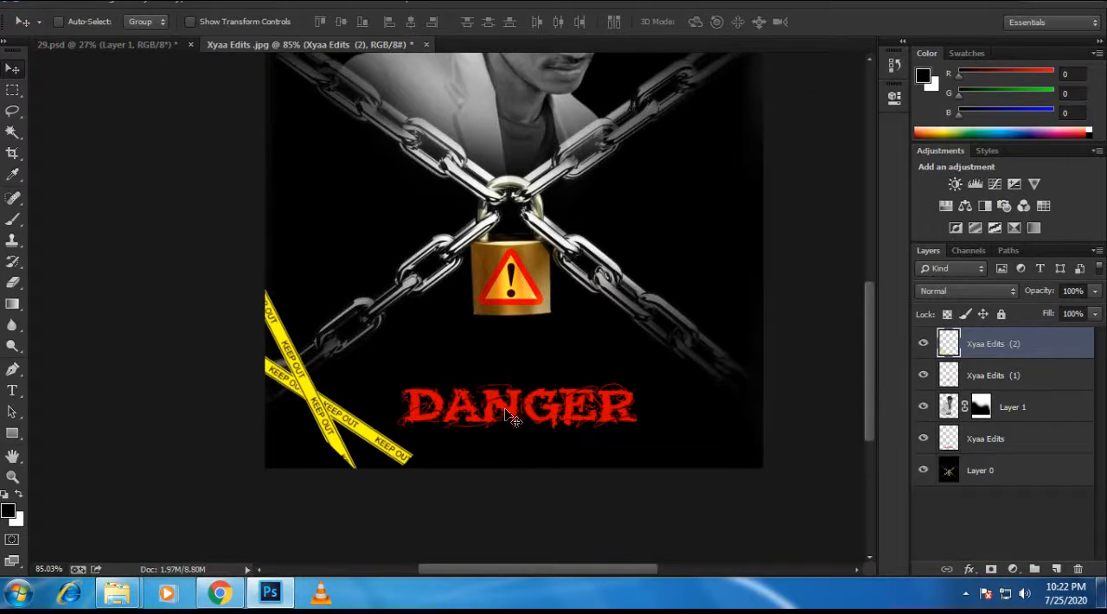
pyautogui.moveTo(505, 410); pyautogui.dragTo(507, 362)
pyautogui.hotkey('ctrl', 'z')
pyautogui.moveTo(362, 437); pyautogui.dragTo(369, 446)
pyautogui.hotkey('ctrl', 'alt', 'z')
pyautogui.hotkey('ctrl', 'alt', 'z')
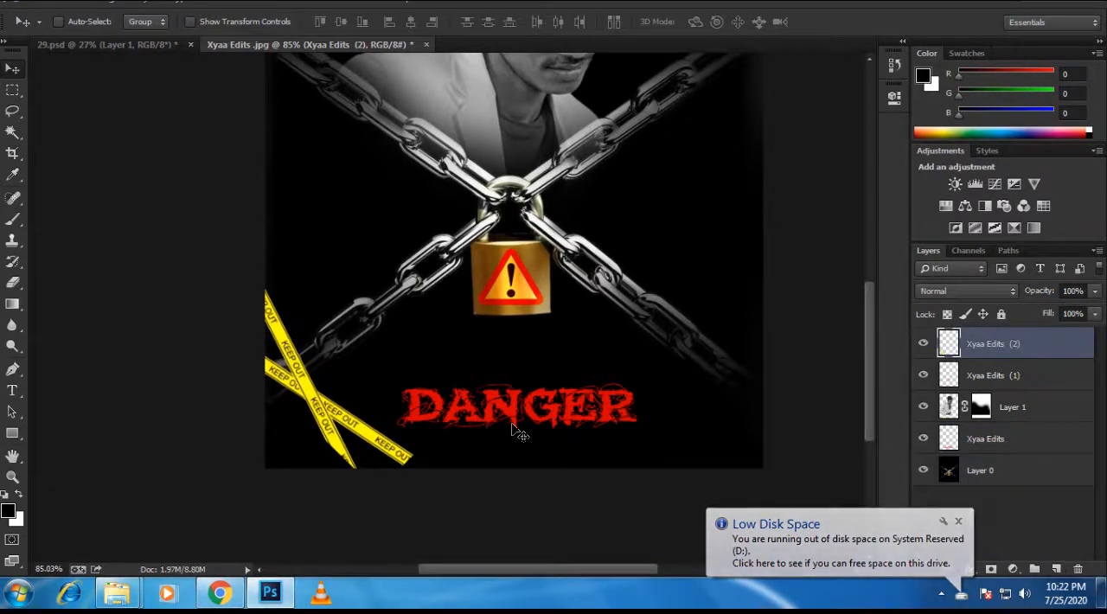
# Step: Move the DANGER title up to just below the padlock and shift the KEEP OUT tape deeper into the bottom-left corner
pyautogui.moveTo(513, 409); pyautogui.dragTo(504, 369)
pyautogui.keyDown('ctrl'); pyautogui.click(521, 420); pyautogui.keyUp('ctrl')
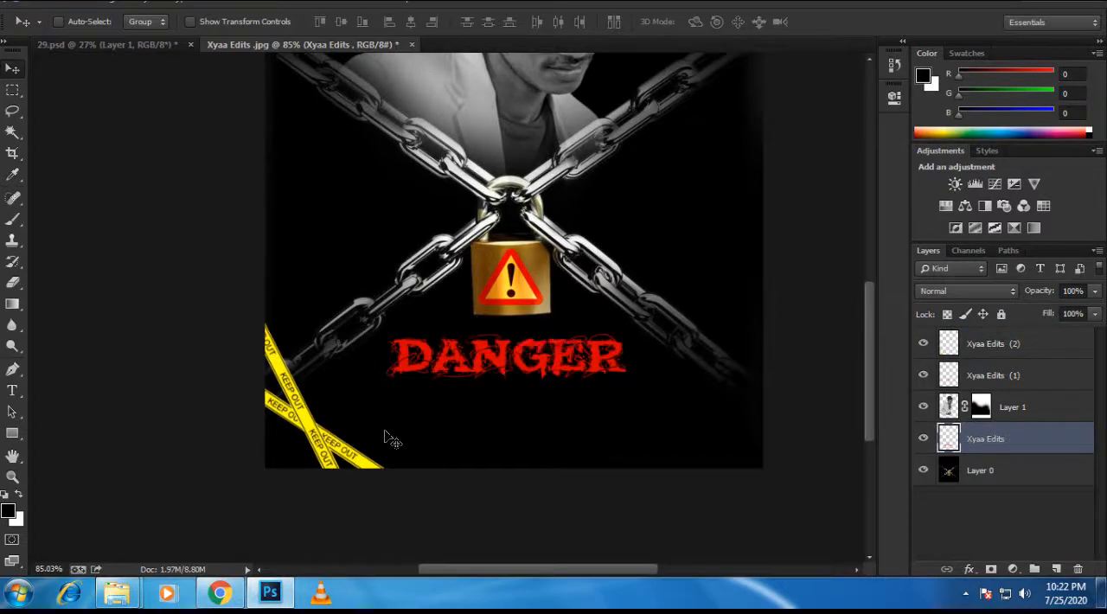
# Step: Duplicate the KEEP OUT tape layer, move the copy to the poster's right side, and flip it horizontally and vertically
pyautogui.keyDown('ctrl'); pyautogui.click(334, 444); pyautogui.keyUp('ctrl')
pyautogui.hotkey('ctrl', 'j')
pyautogui.hotkey('ctrl', 't')
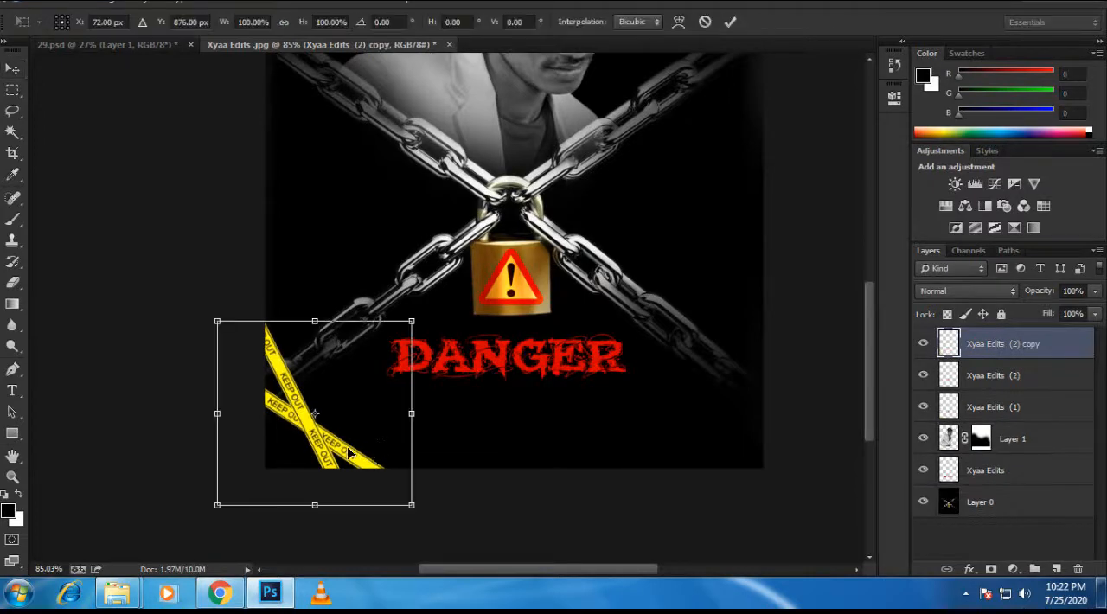
pyautogui.moveTo(341, 443); pyautogui.dragTo(694, 404)
pyautogui.rightClick(714, 396)
pyautogui.click(742, 368)
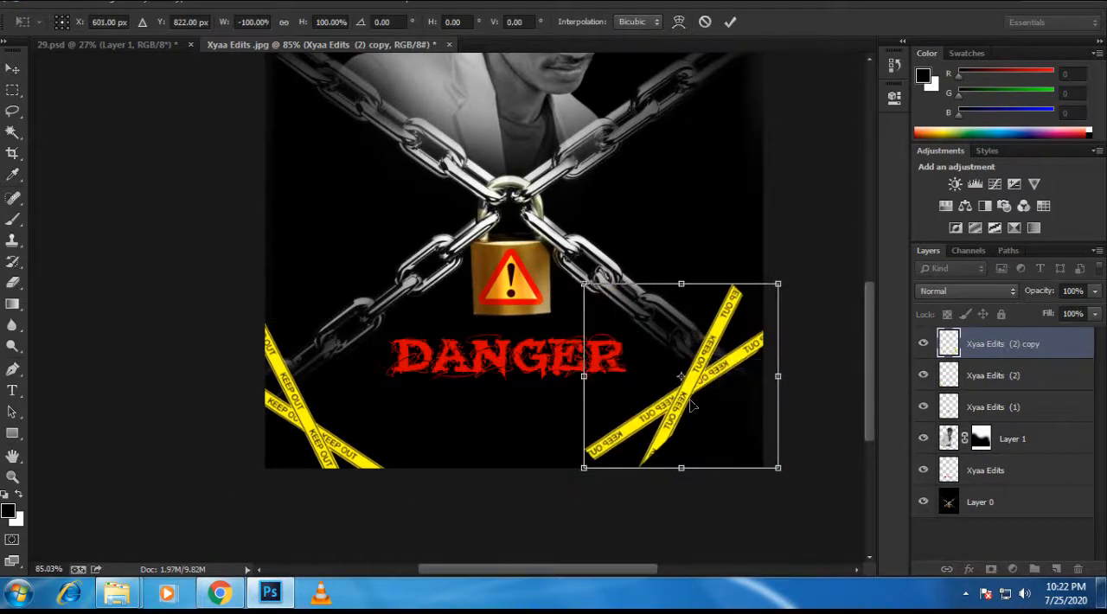
pyautogui.rightClick(690, 402)
pyautogui.click(741, 383)
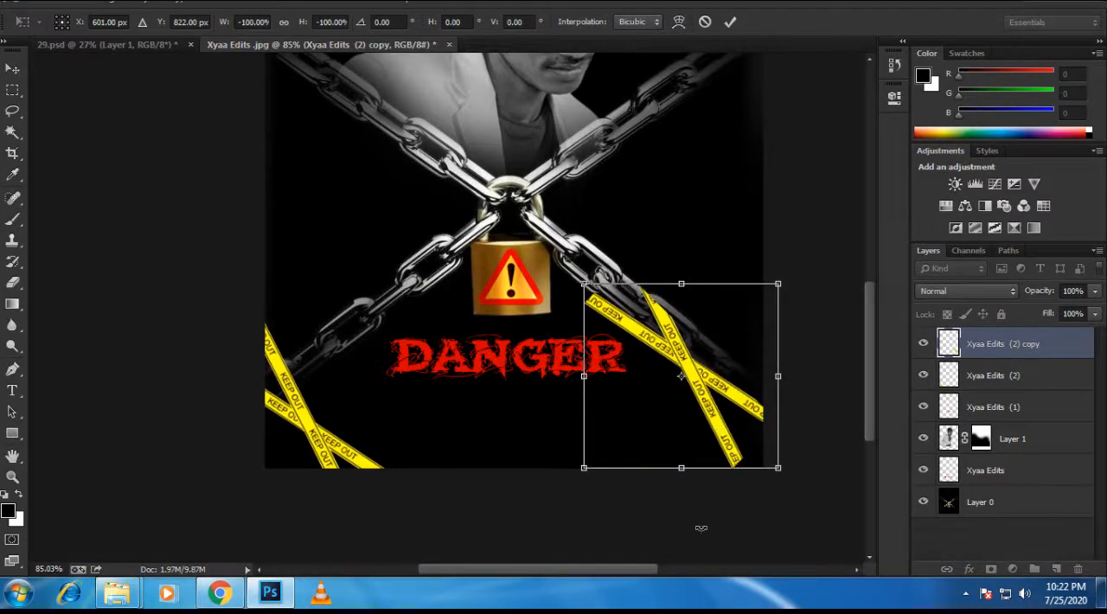
# Step: Rotate the flipped KEEP OUT tape copy and place it in the poster's bottom-right corner, mirroring the original
pyautogui.moveTo(765, 514); pyautogui.dragTo(517, 543)
pyautogui.moveTo(636, 465); pyautogui.dragTo(673, 473)
pyautogui.press('Return')
pyautogui.scroll(-3, 533, 379)
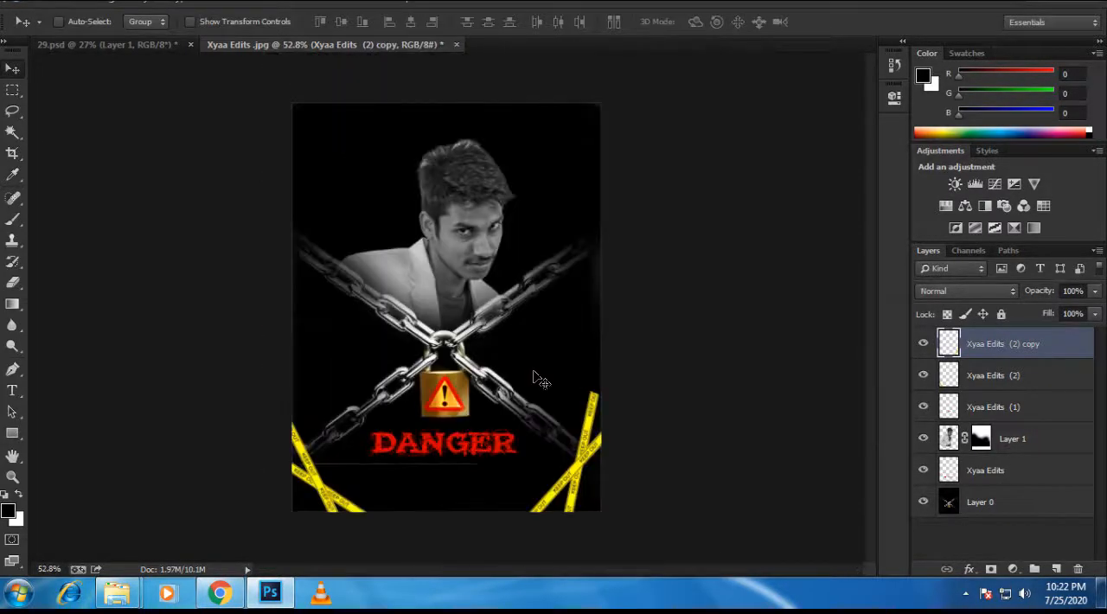
# Step: Rotate the tape copy by about 8.8° and nudge it further into the bottom-right corner
pyautogui.hotkey('ctrl', 't')
pyautogui.moveTo(724, 339); pyautogui.dragTo(734, 368)
pyautogui.moveTo(589, 473); pyautogui.dragTo(595, 478)
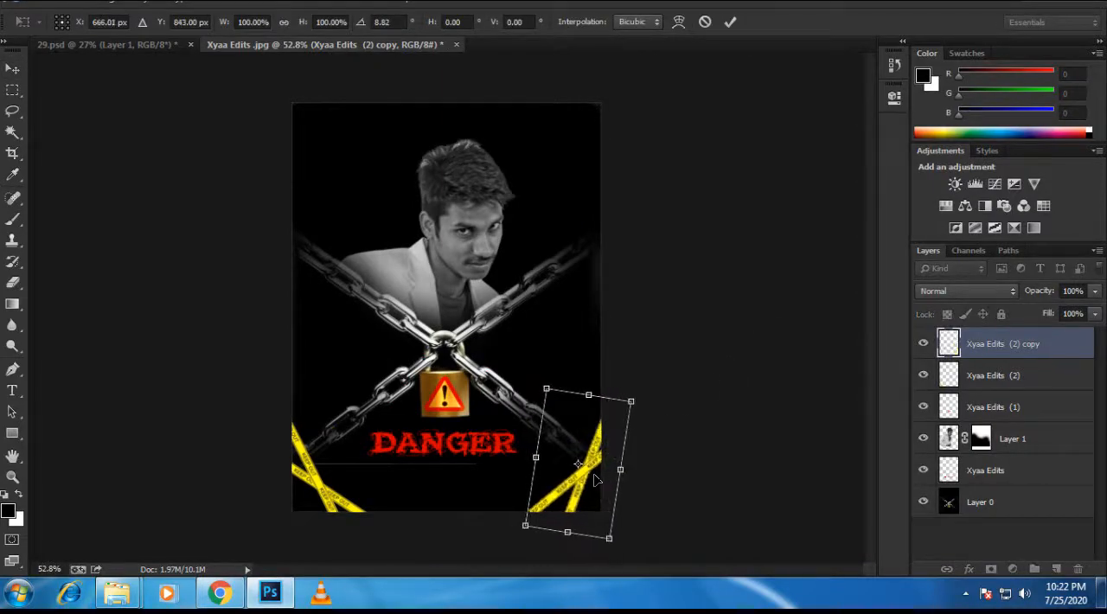
pyautogui.press('Return')
pyautogui.scroll(3, 549, 532)
pyautogui.scroll(5, 549, 542)
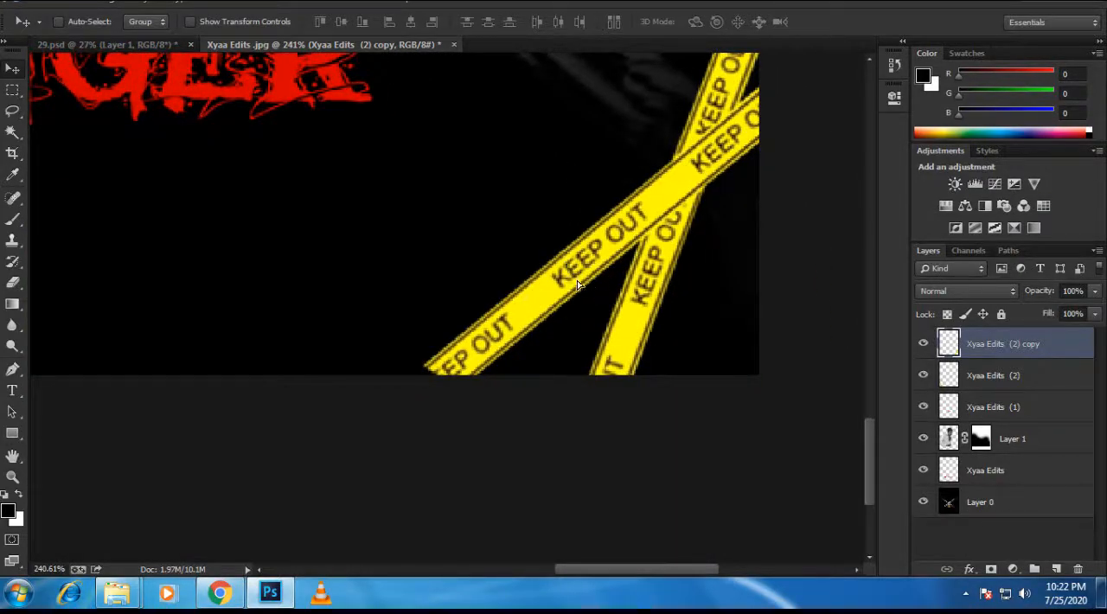
pyautogui.scroll(-8, 443, 359)
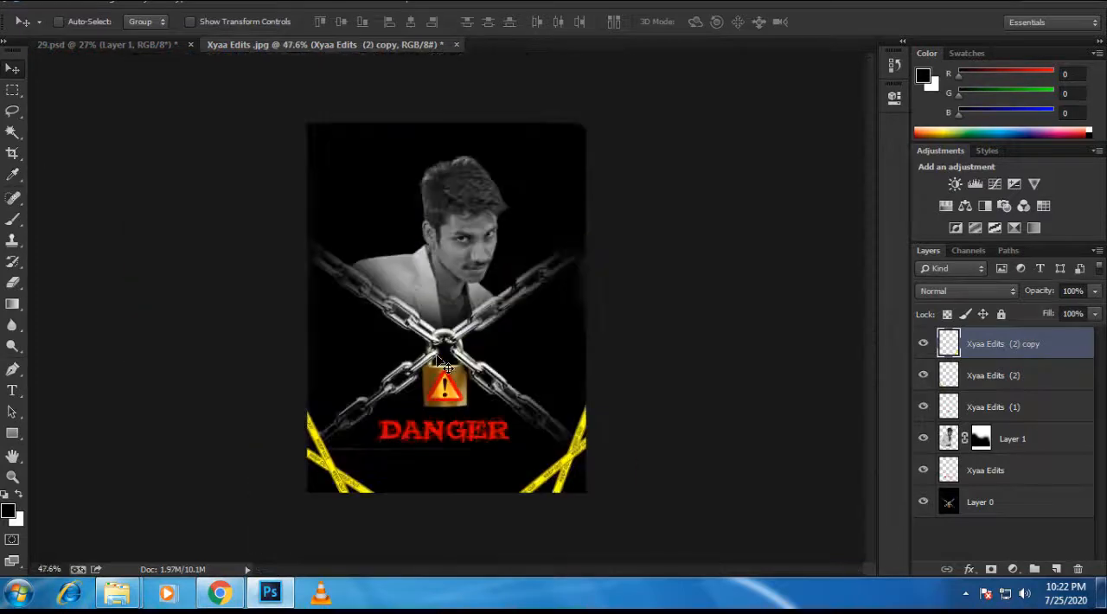
# Step: Add the black spider graphic as a new top layer, scale it to about 5.4%, and position it on the padlock's upper right
pyautogui.scroll(1, 426, 242)
pyautogui.scroll(1, 465, 246)
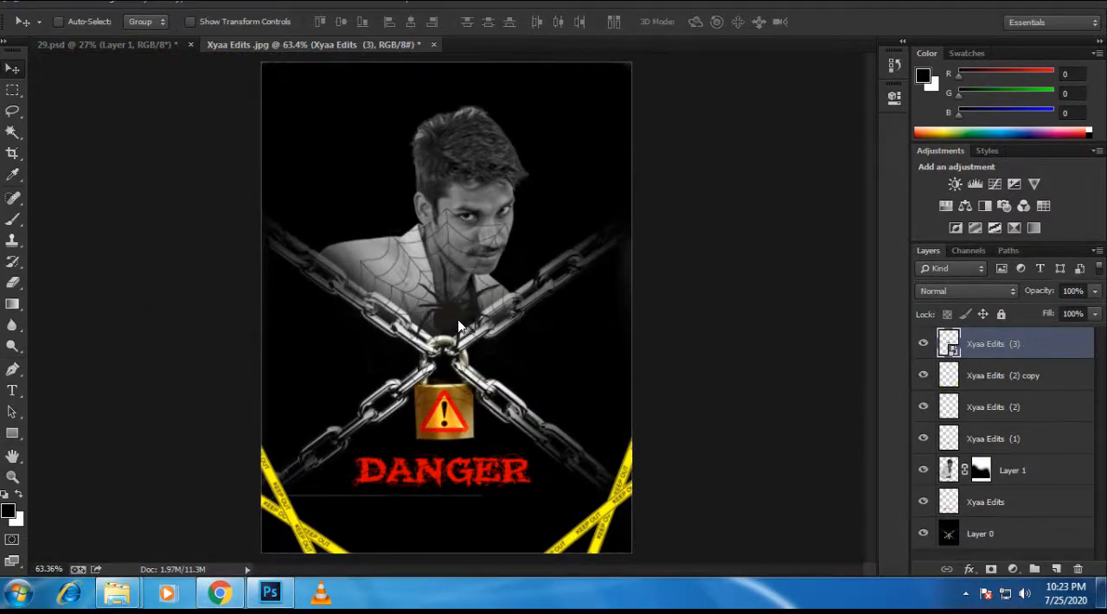
pyautogui.scroll(1, 450, 324)
pyautogui.moveTo(449, 326); pyautogui.dragTo(471, 434)
pyautogui.hotkey('ctrl', 't')
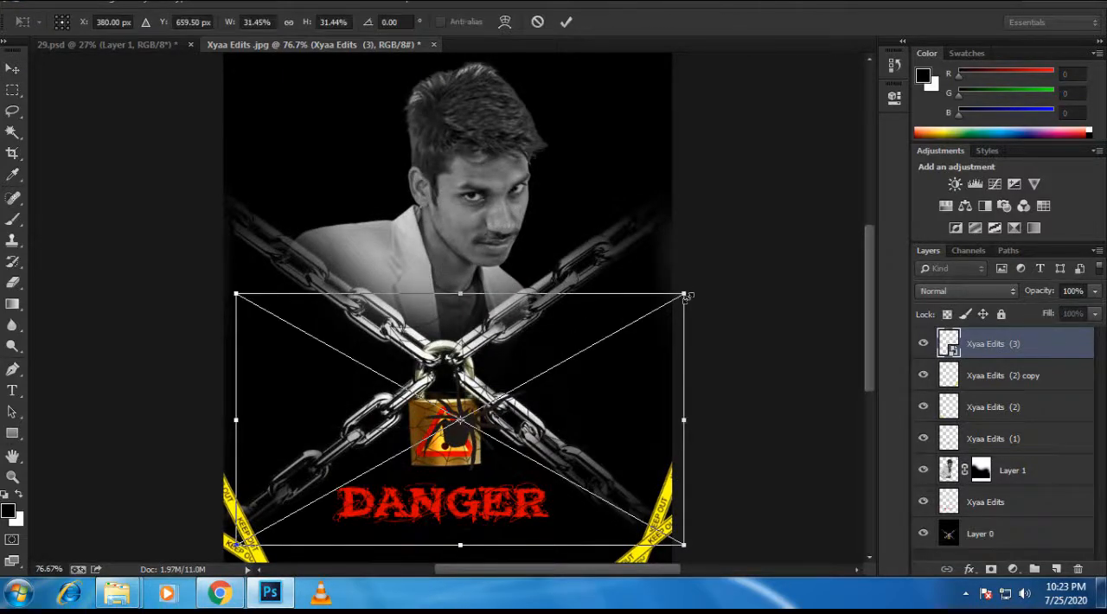
pyautogui.moveTo(687, 296); pyautogui.dragTo(486, 387)
pyautogui.scroll(9, 414, 475)
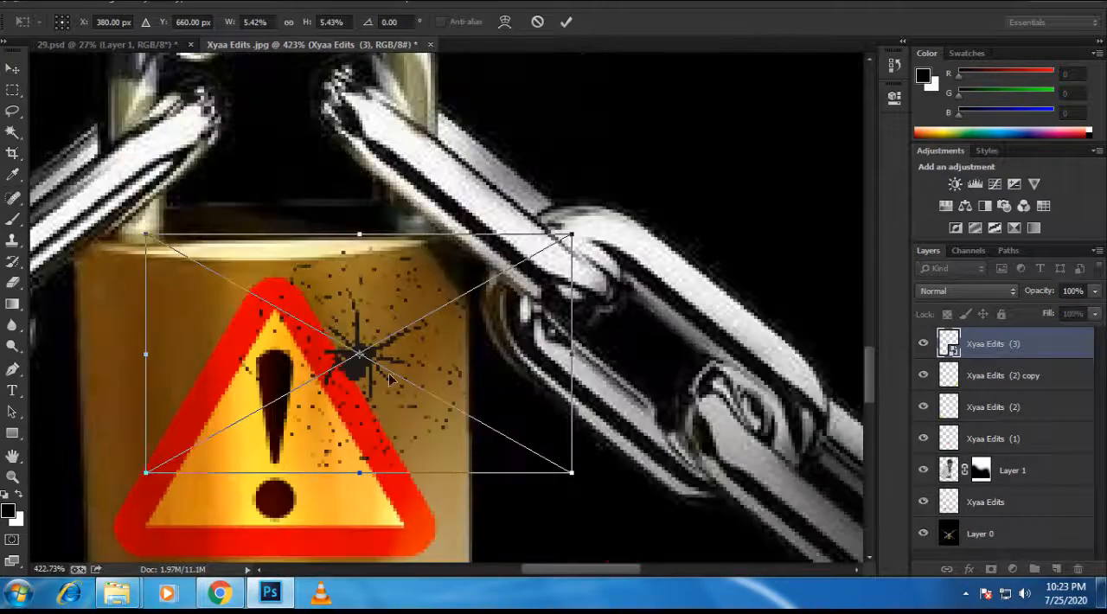
pyautogui.moveTo(391, 379)
pyautogui.mouseDown()
pyautogui.moveTo(400, 376)
pyautogui.moveTo(391, 377)
pyautogui.mouseUp()
pyautogui.press('Return')
pyautogui.scroll(-5, 390, 374)
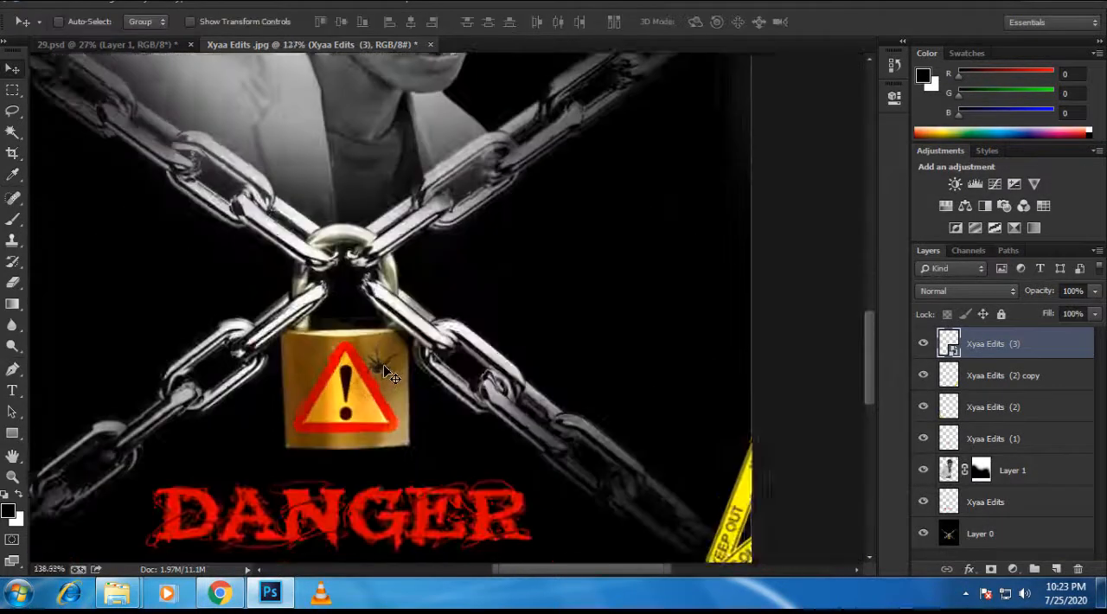
pyautogui.scroll(-3, 390, 374)
pyautogui.scroll(-1, 472, 399)
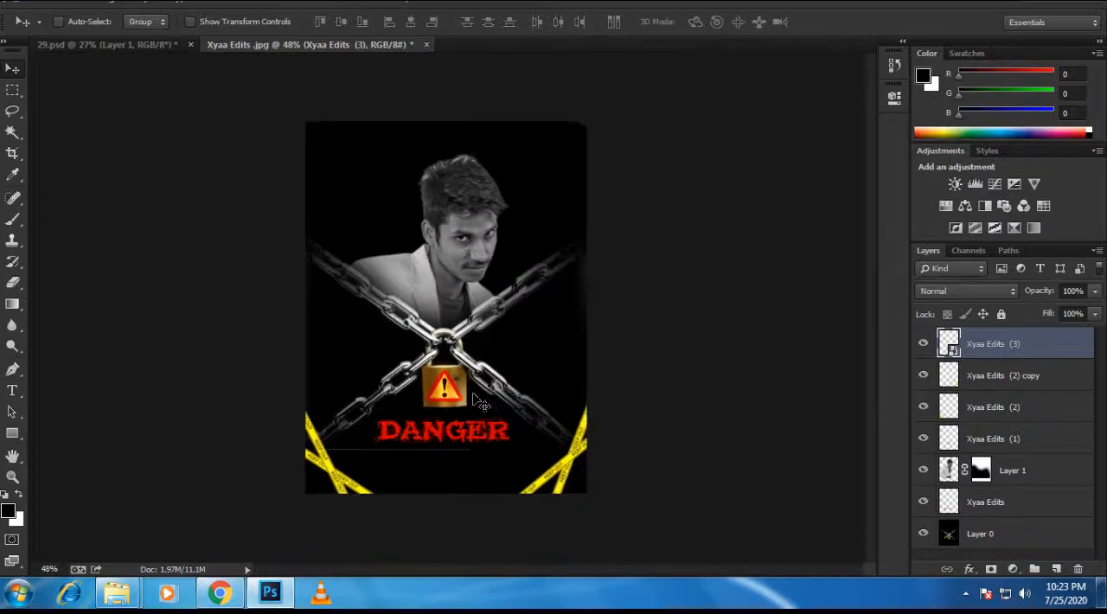
# Step: Place the golden light flare graphic as a new top layer, and rasterize both the flare and spider layers
pyautogui.scroll(1, 481, 400)
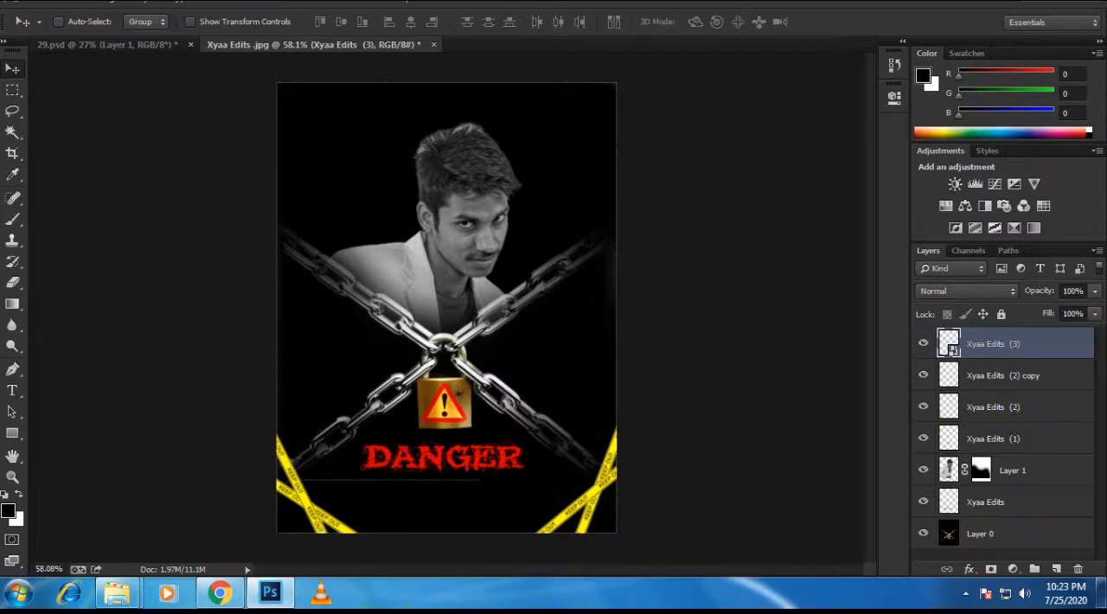
pyautogui.press('Return')
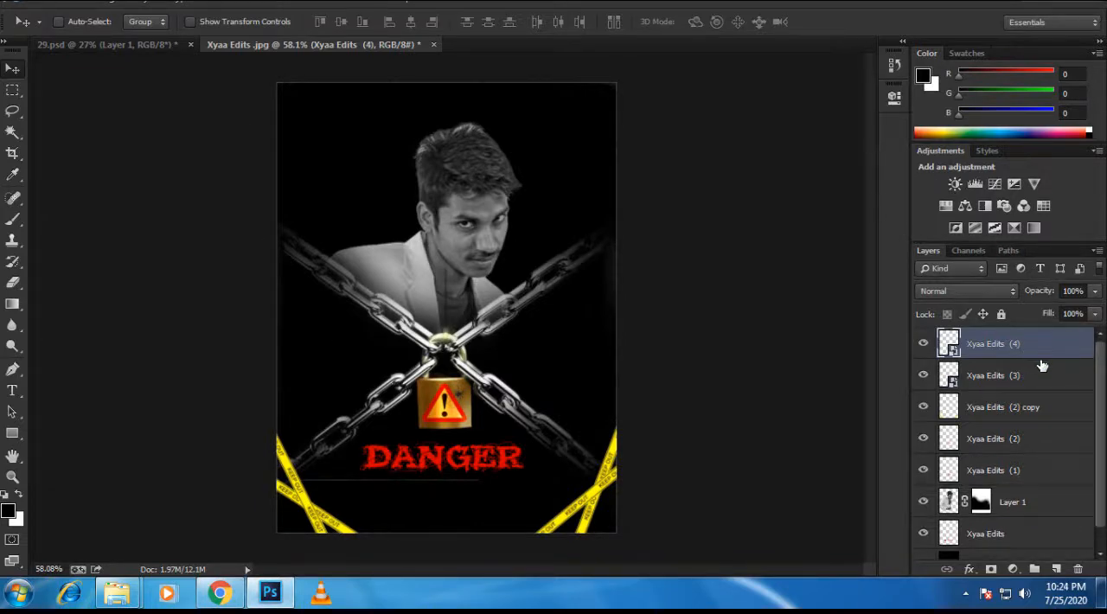
pyautogui.rightClick(1048, 336)
pyautogui.click(744, 227)
pyautogui.click(1018, 378)
pyautogui.rightClick(1017, 378)
pyautogui.click(766, 229)
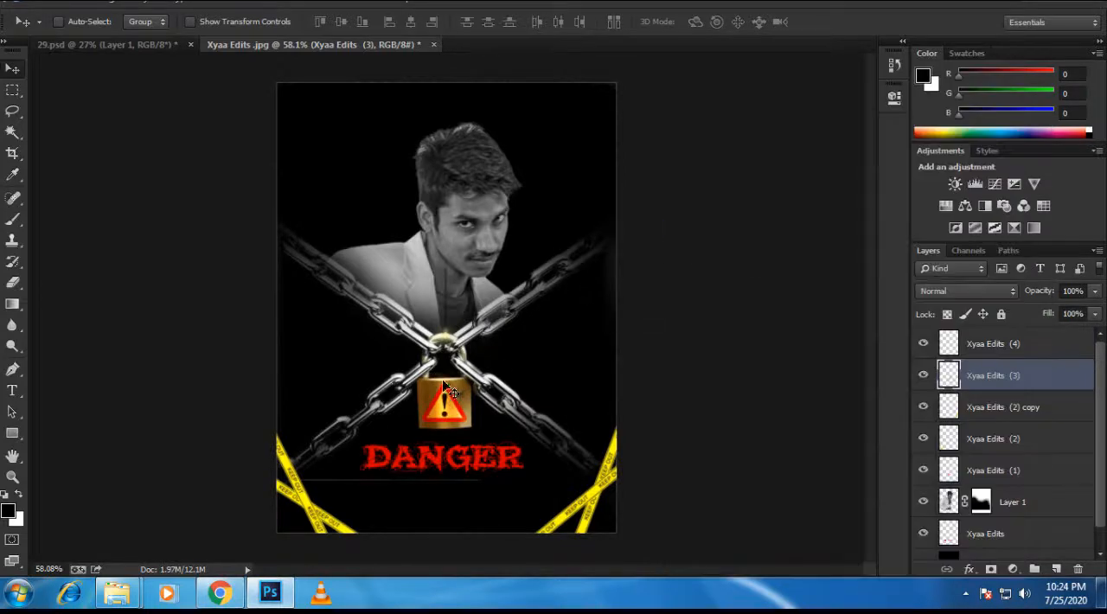
# Step: Move the golden light flare from the padlock to the dark area beside the portrait's face
pyautogui.hotkey('ctrl', 't')
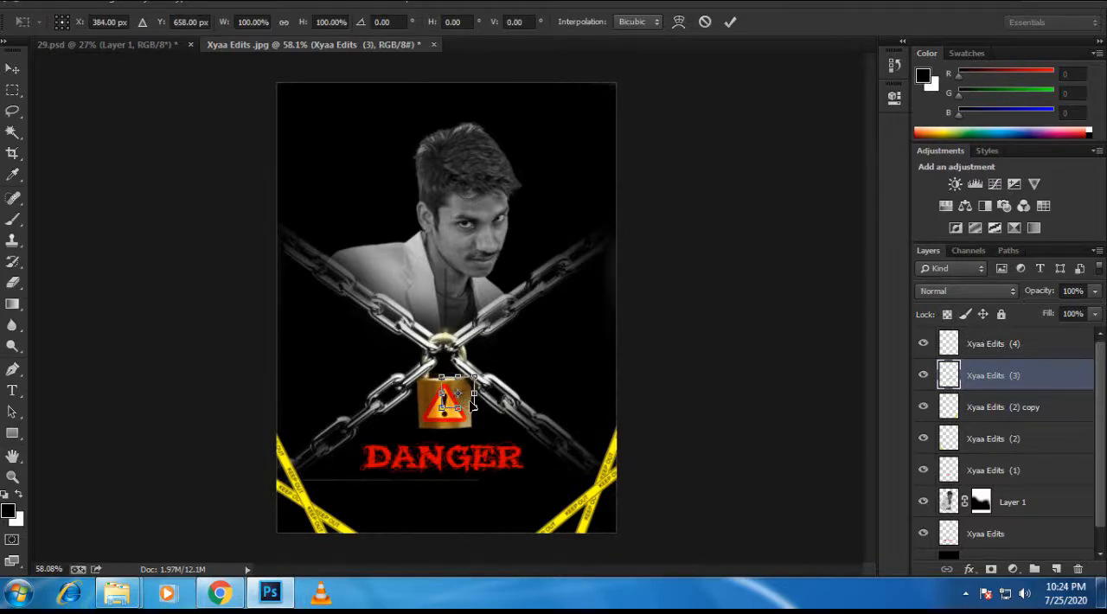
pyautogui.press('Return')
pyautogui.click(1039, 345)
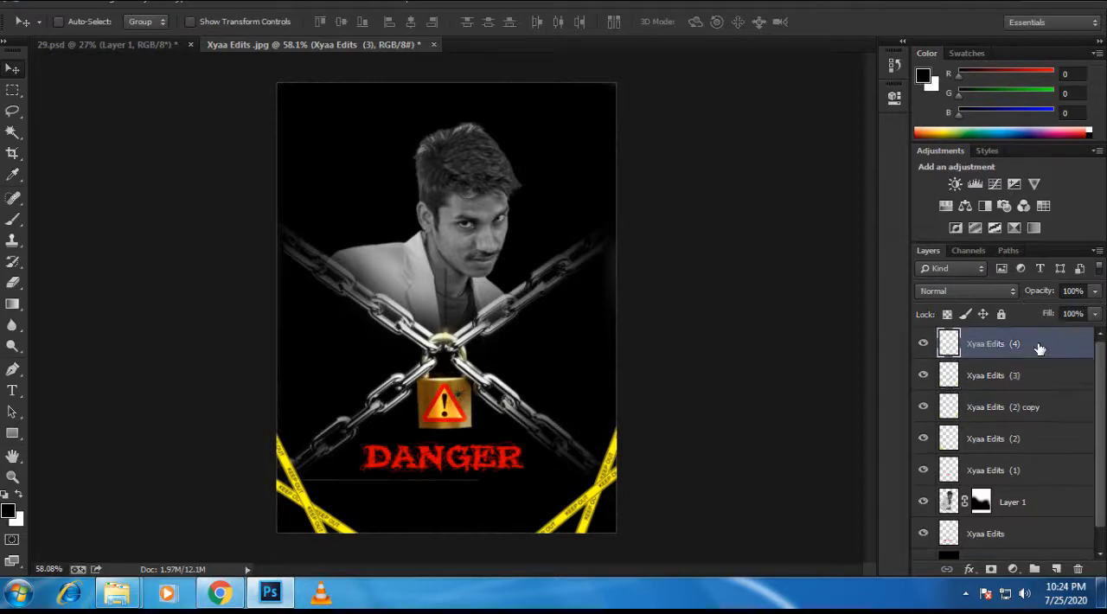
pyautogui.hotkey('ctrl', 't')
pyautogui.moveTo(467, 324); pyautogui.dragTo(594, 229)
pyautogui.hotkey('ctrl', 'z')
pyautogui.press('Return')
pyautogui.scroll(-3, 552, 272)
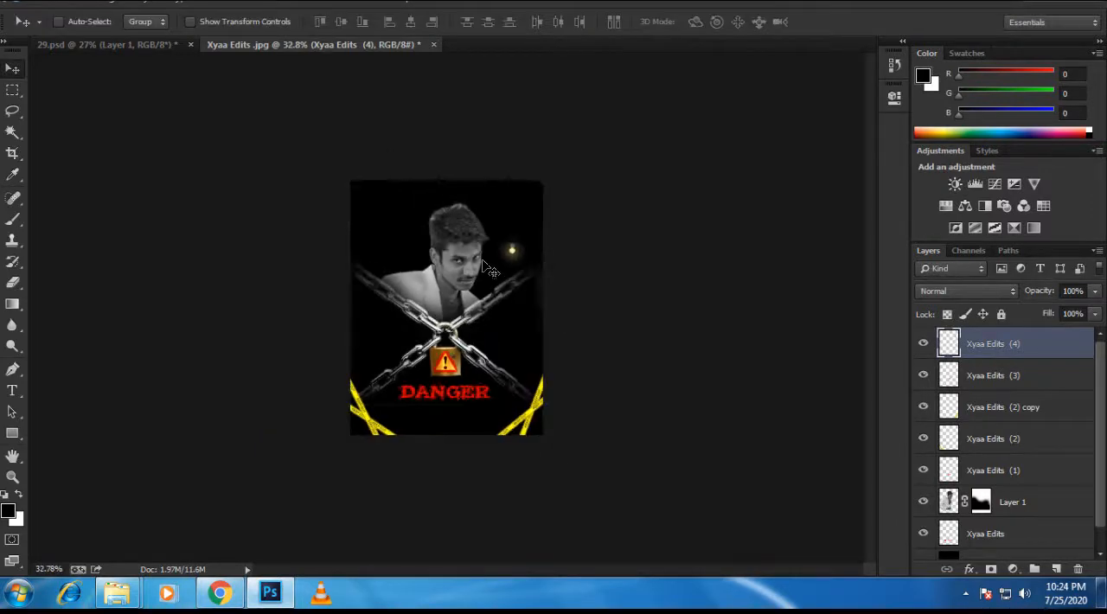
# Step: Duplicate the glowing light bulb layer and place the copy in the poster's upper-left dark area
pyautogui.scroll(5, 559, 198)
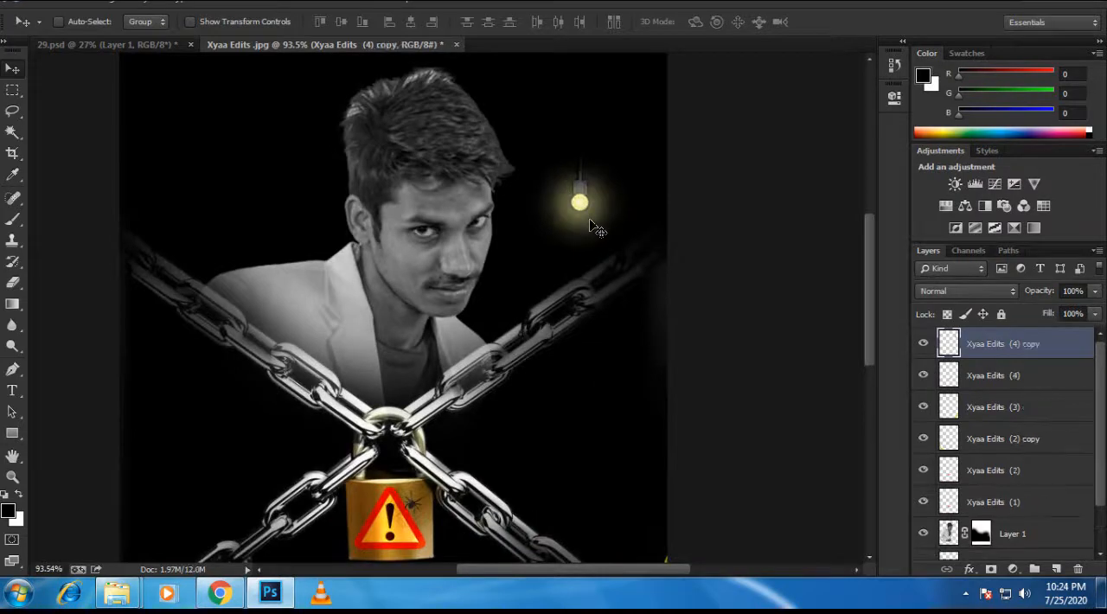
pyautogui.moveTo(595, 228); pyautogui.dragTo(182, 102)
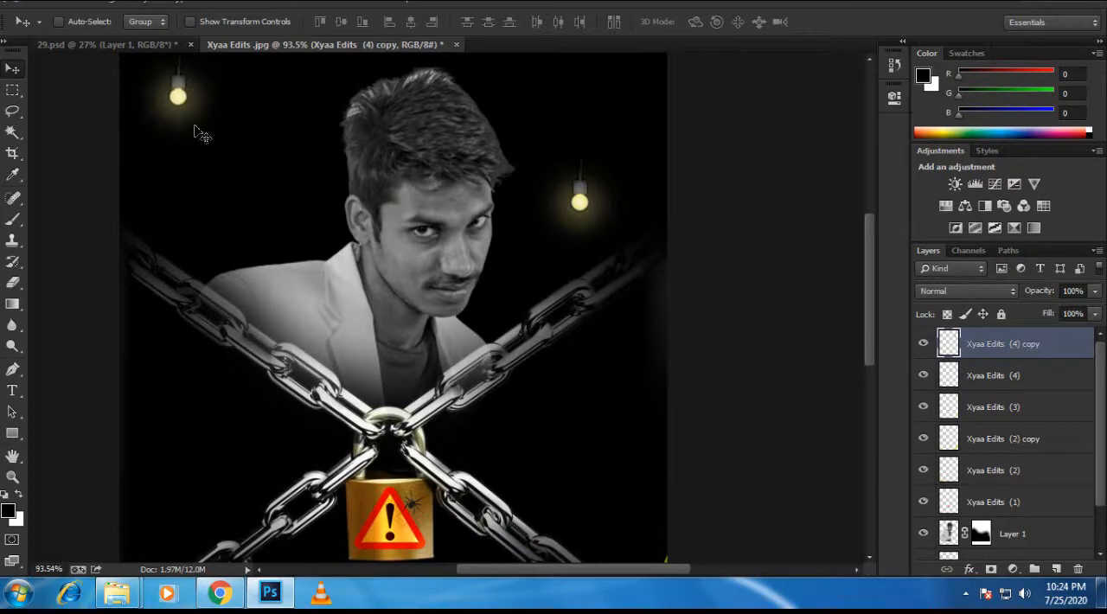
pyautogui.scroll(-4, 364, 259)
pyautogui.scroll(1, 415, 242)
pyautogui.scroll(1, 416, 242)
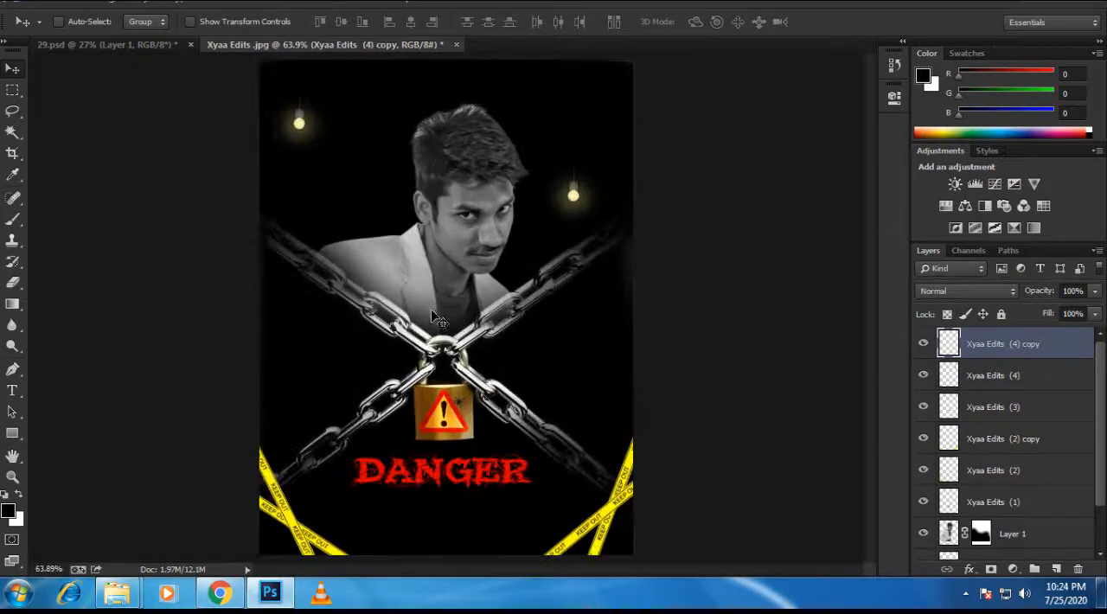
pyautogui.scroll(-1, 431, 309)
pyautogui.scroll(1, 470, 262)
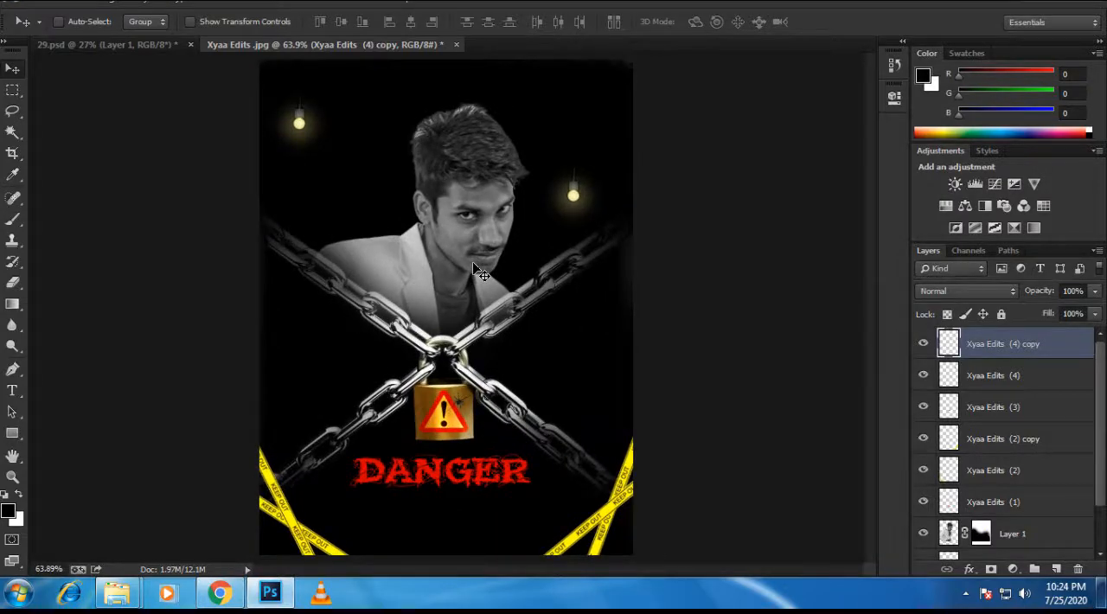
pyautogui.scroll(-1, 486, 258)
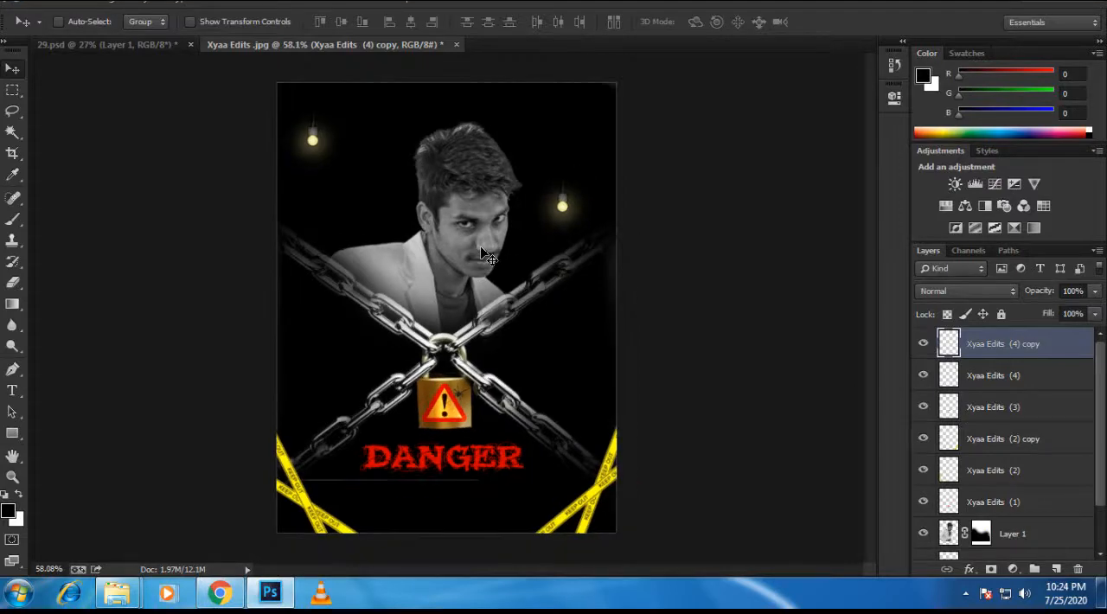
pyautogui.scroll(1, 365, 286)
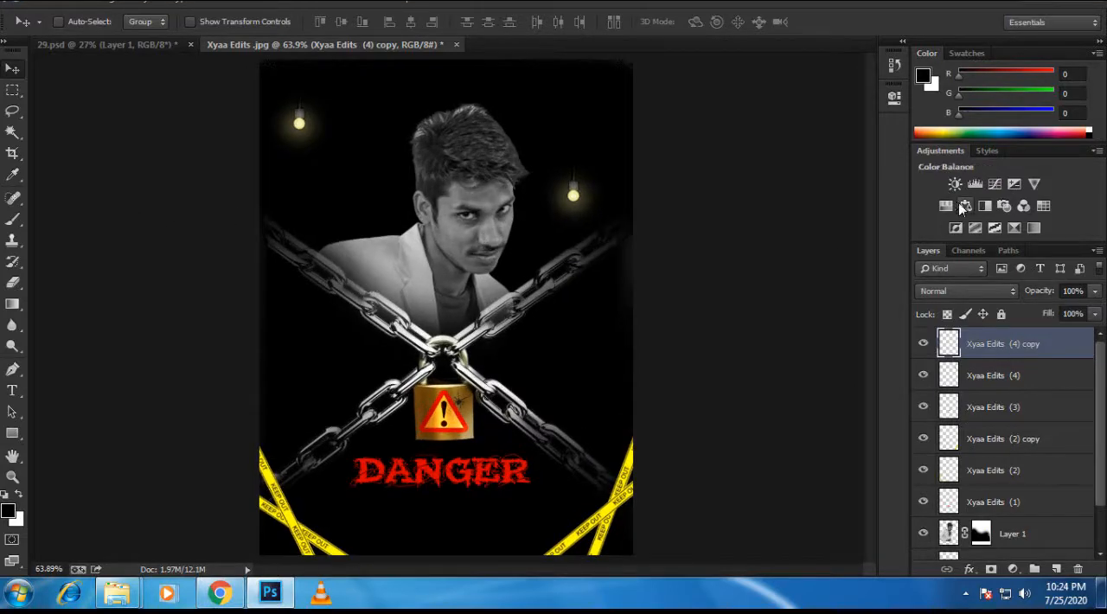
# Step: Add a Color Lookup adjustment layer above all layers and load the 2Strip.look 3DLUT file
pyautogui.click(1013, 569)
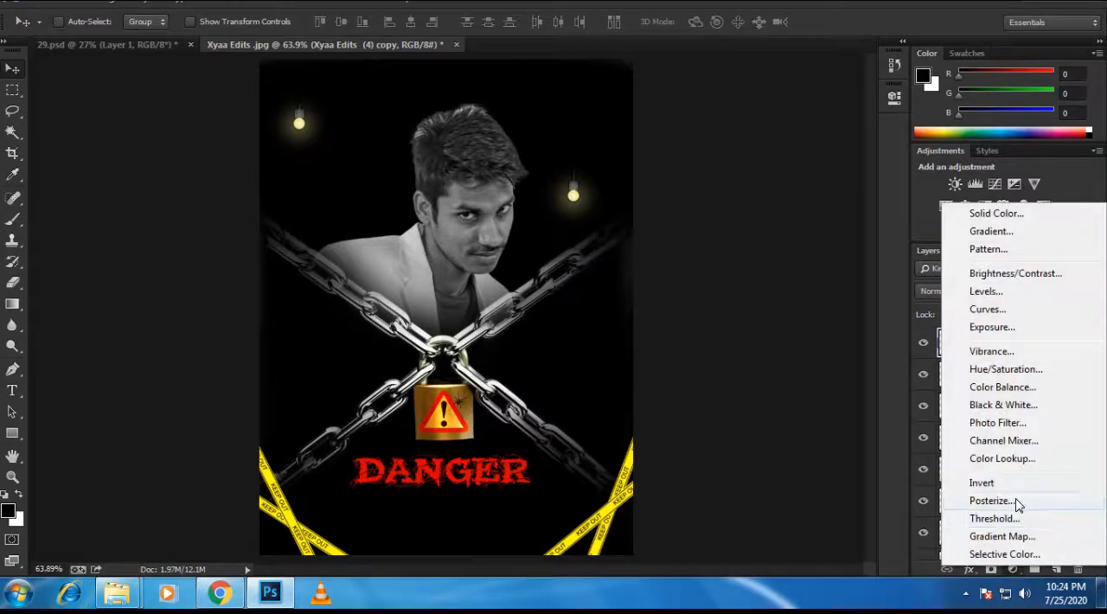
pyautogui.click(1003, 460)
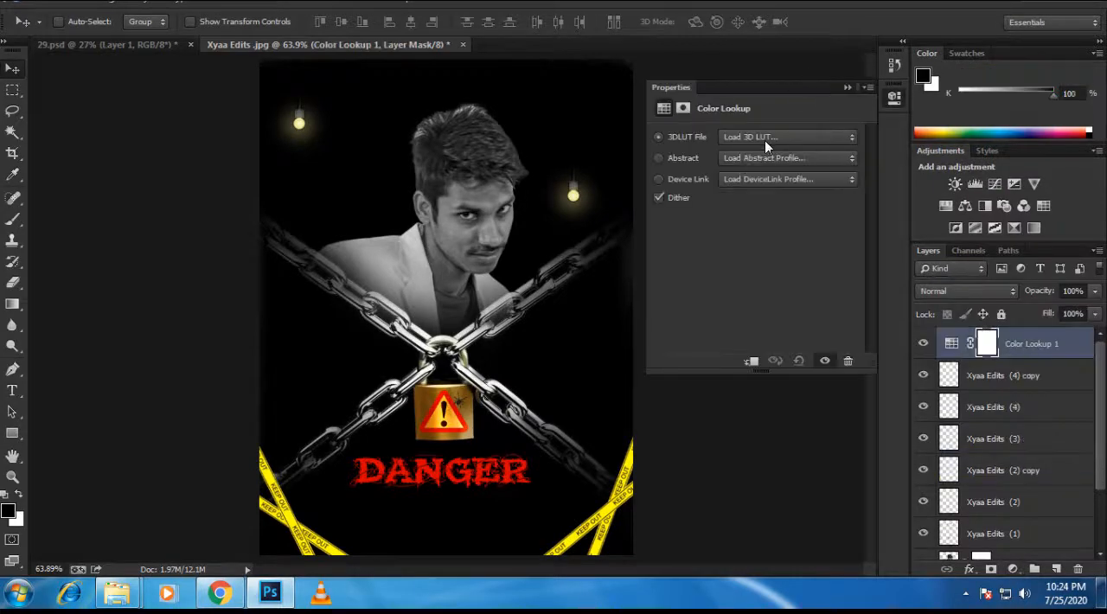
pyautogui.click(764, 140)
pyautogui.click(755, 200)
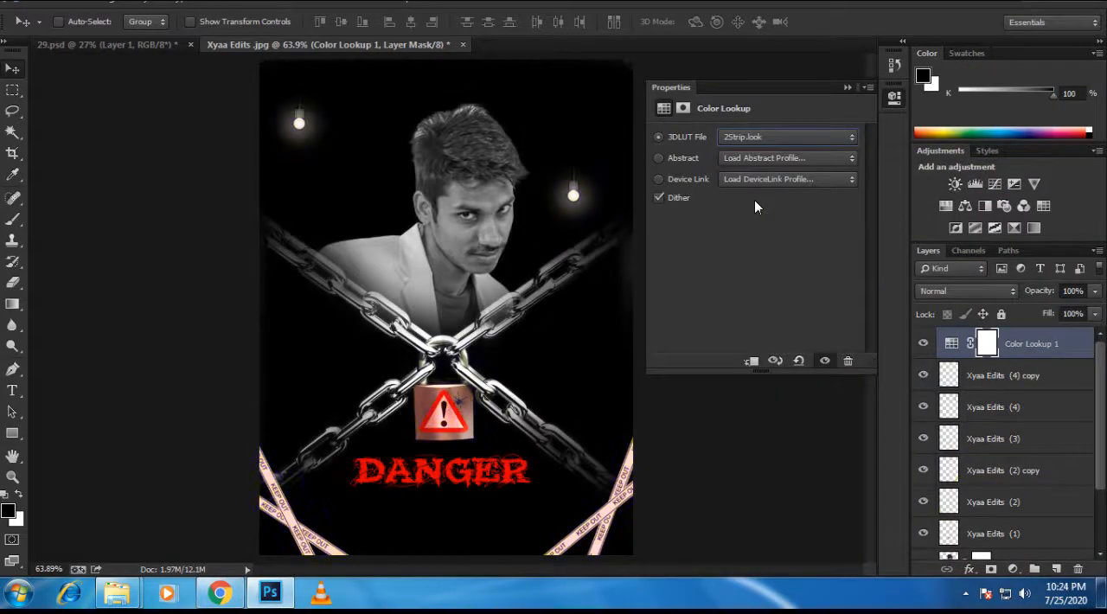
# Step: Try the 3DLUT looks on the poster one after another, from Bleach Bypass and Crisp_Warm through FoggyNight to Fuji ETERNA 250D Kodak 2395
pyautogui.press('Down')
pyautogui.press('Down')
pyautogui.press('Down')
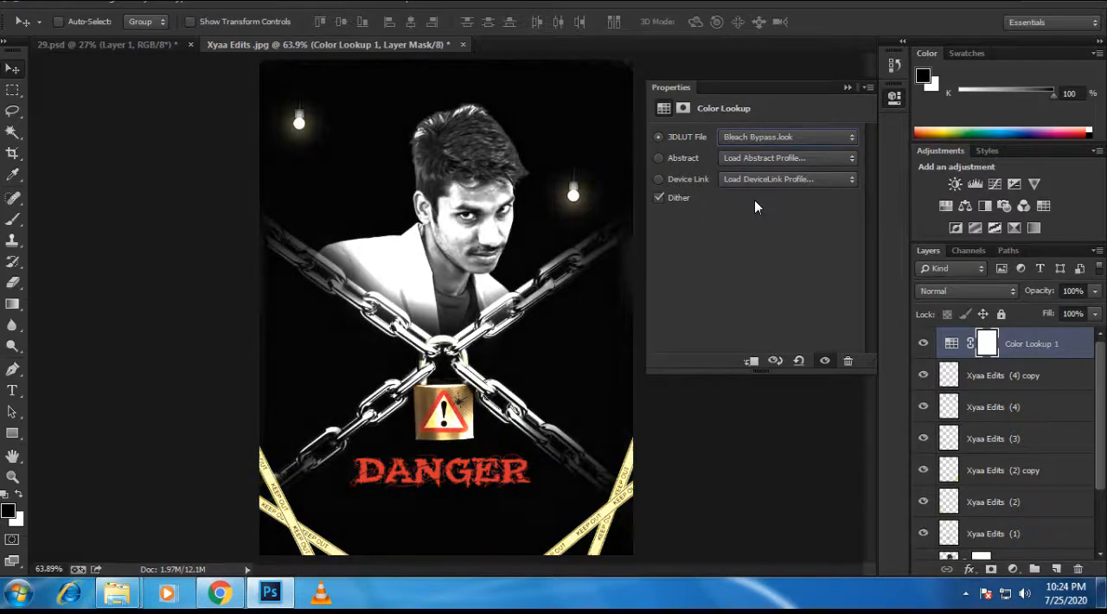
pyautogui.press('Down')
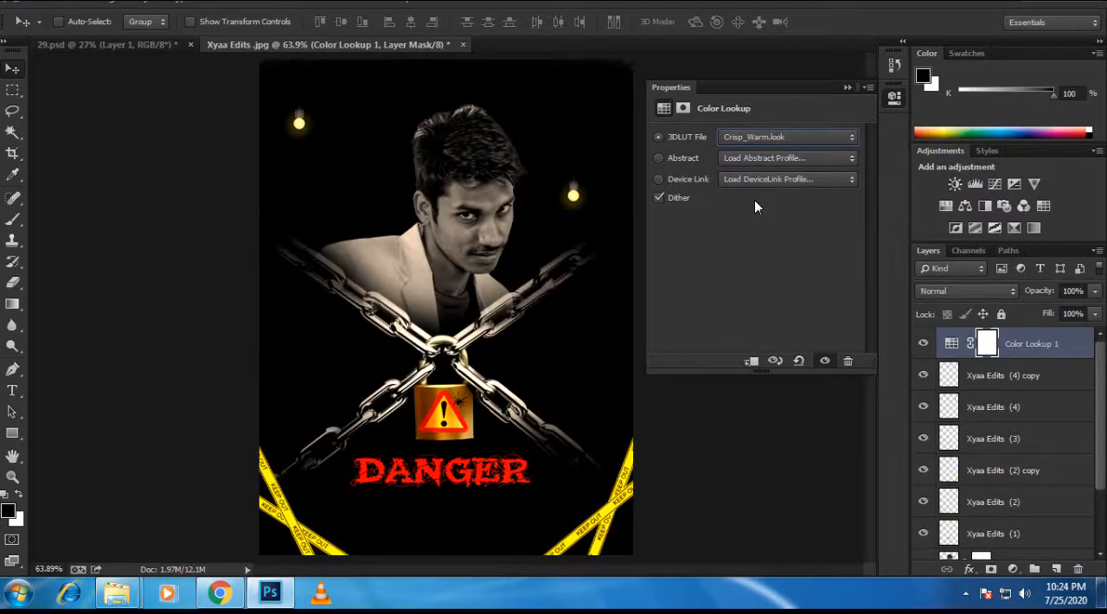
pyautogui.press('Down')
pyautogui.press('Down')
pyautogui.press('Down')
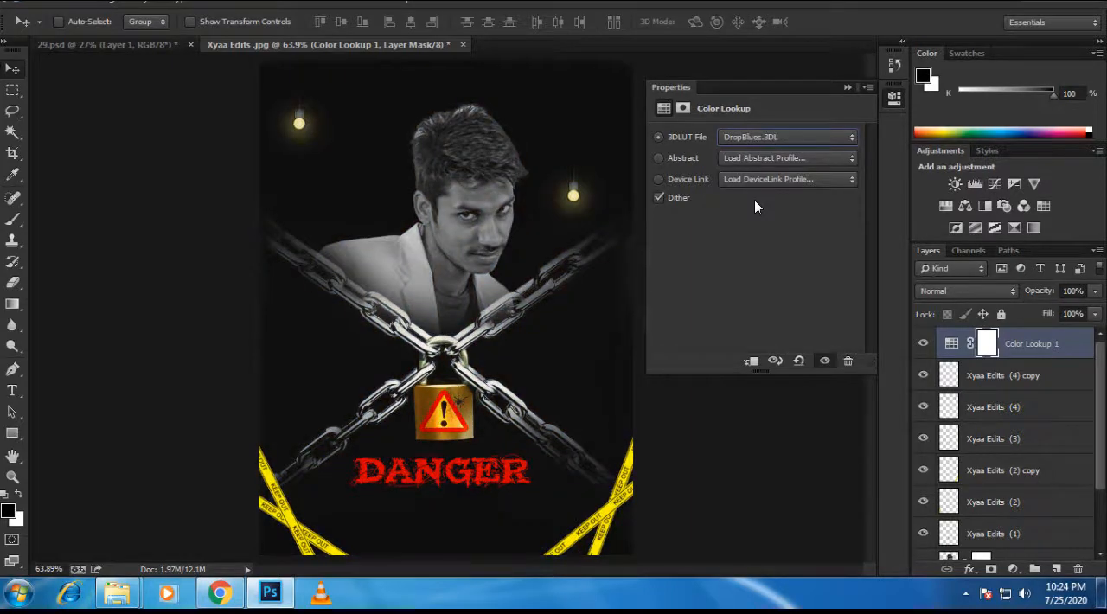
pyautogui.press('Down')
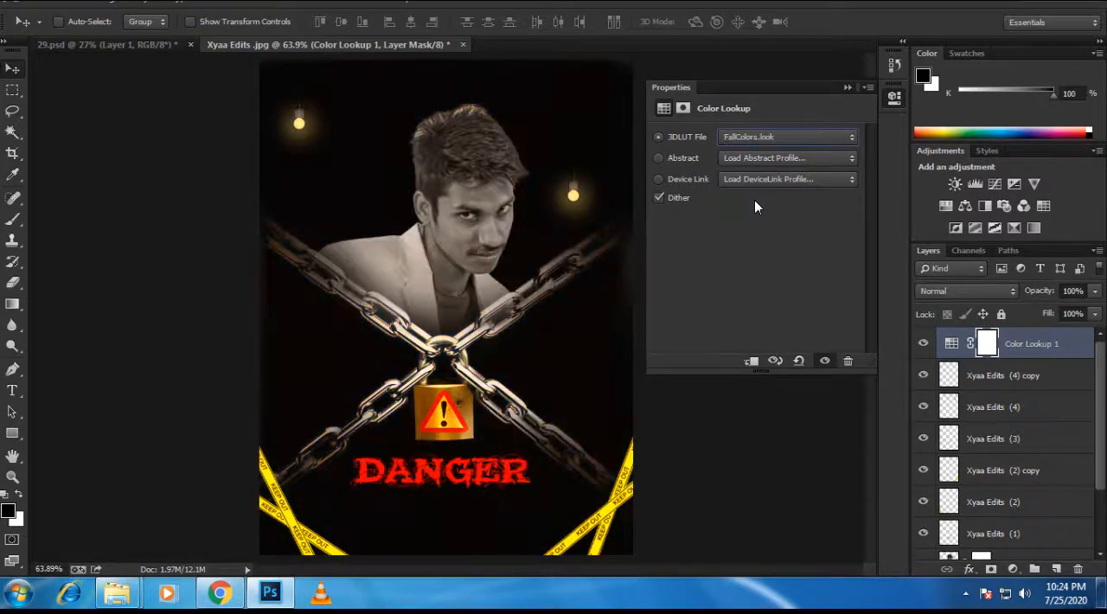
pyautogui.press('Down')
pyautogui.press('Down')
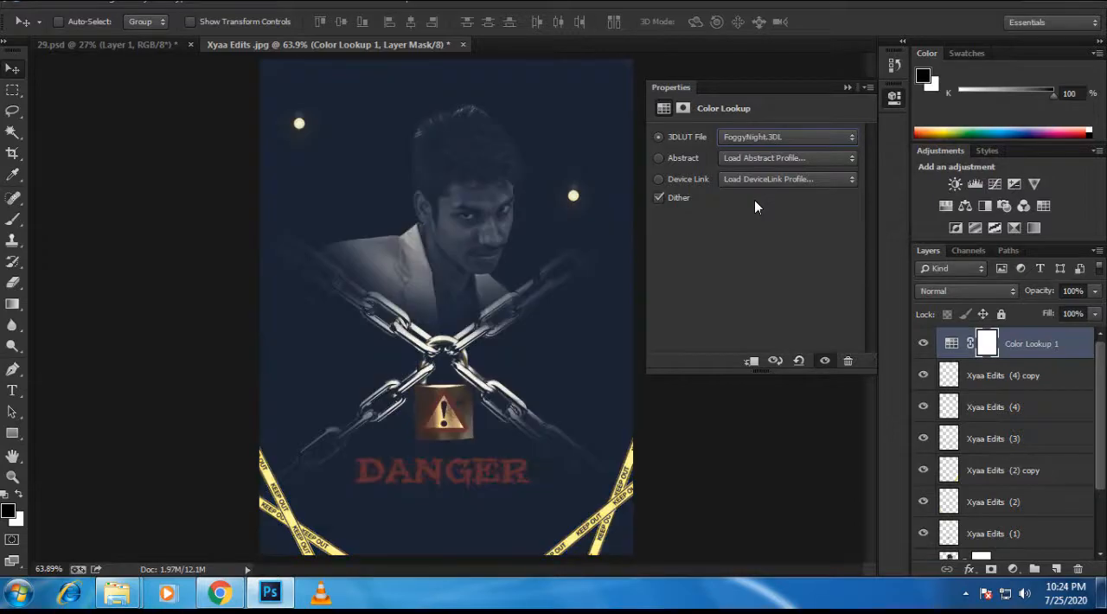
pyautogui.press('Down')
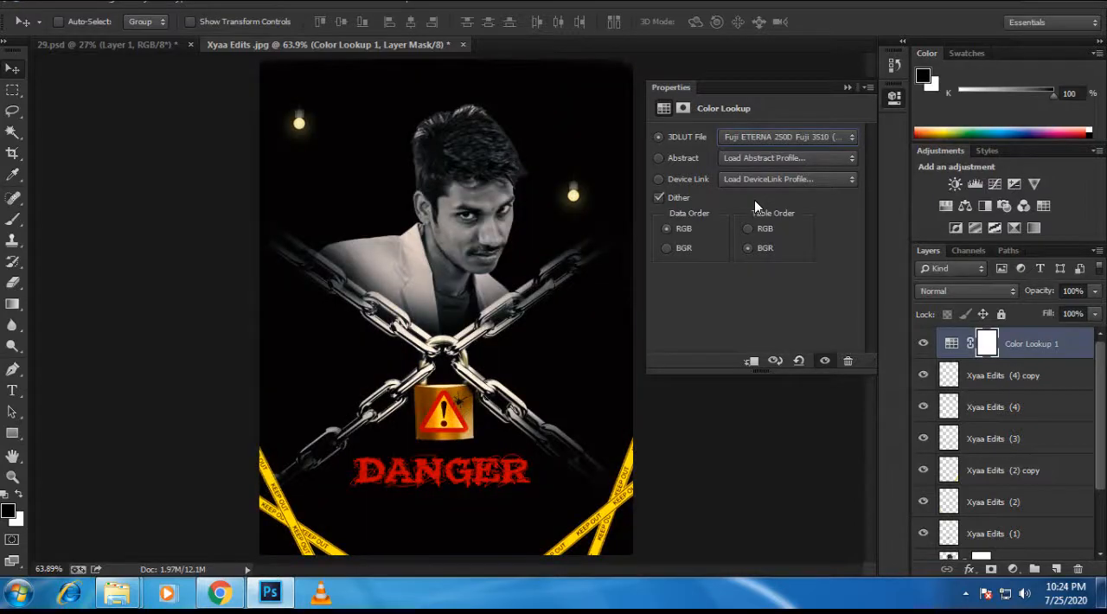
pyautogui.press('Down')
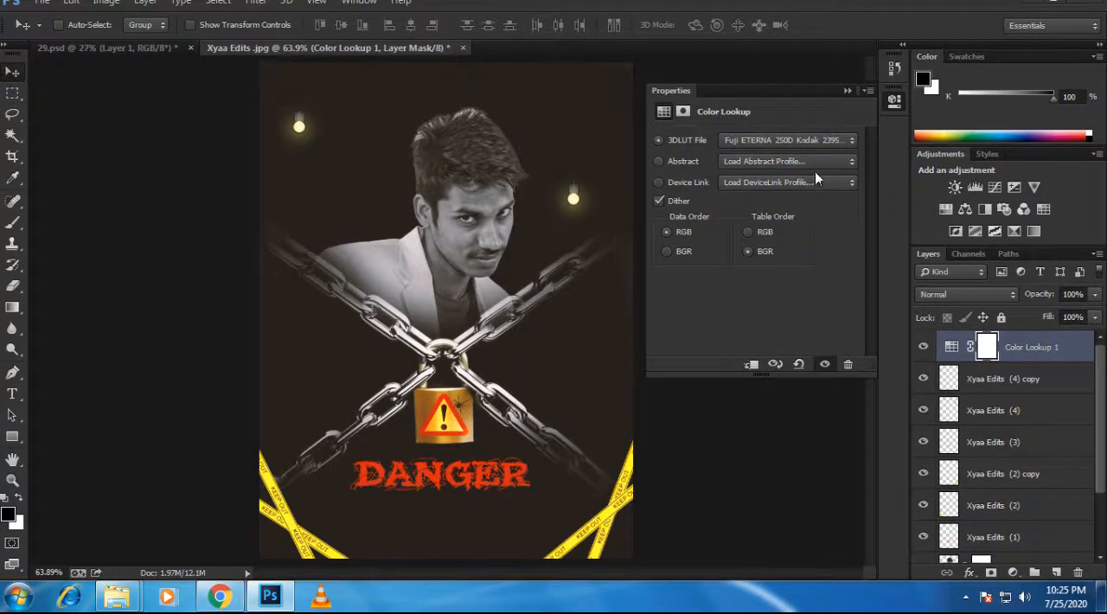
# Step: Try the Fuji F125 Kodak 2393, FuturisticBleak, HorrorBlue and Kodak 5218 Kodak 2383 looks in the Color Lookup adjustment
pyautogui.click(811, 144)
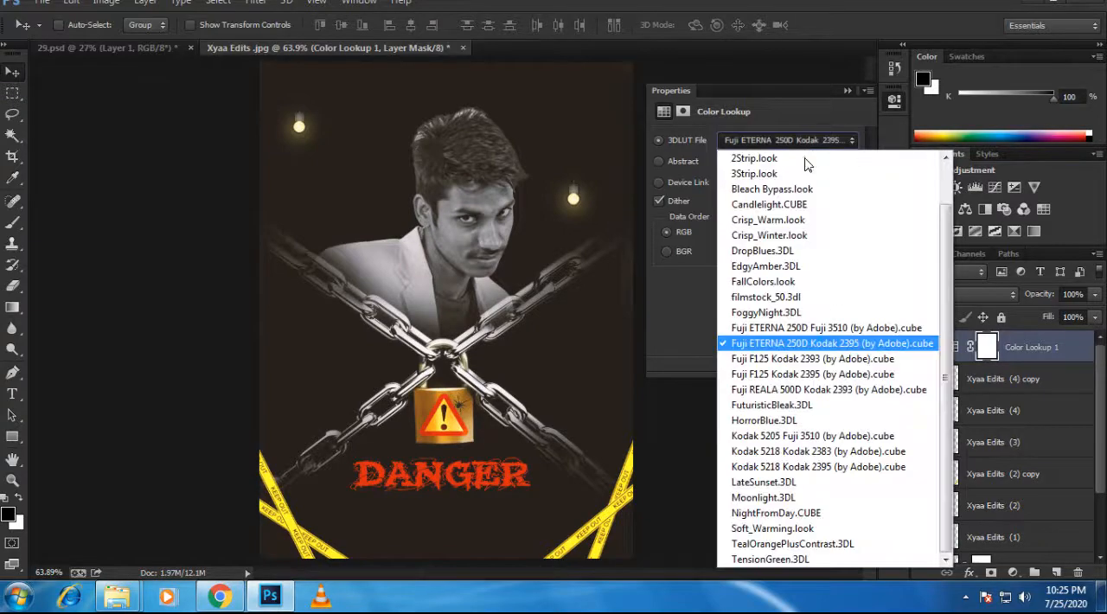
pyautogui.click(752, 359)
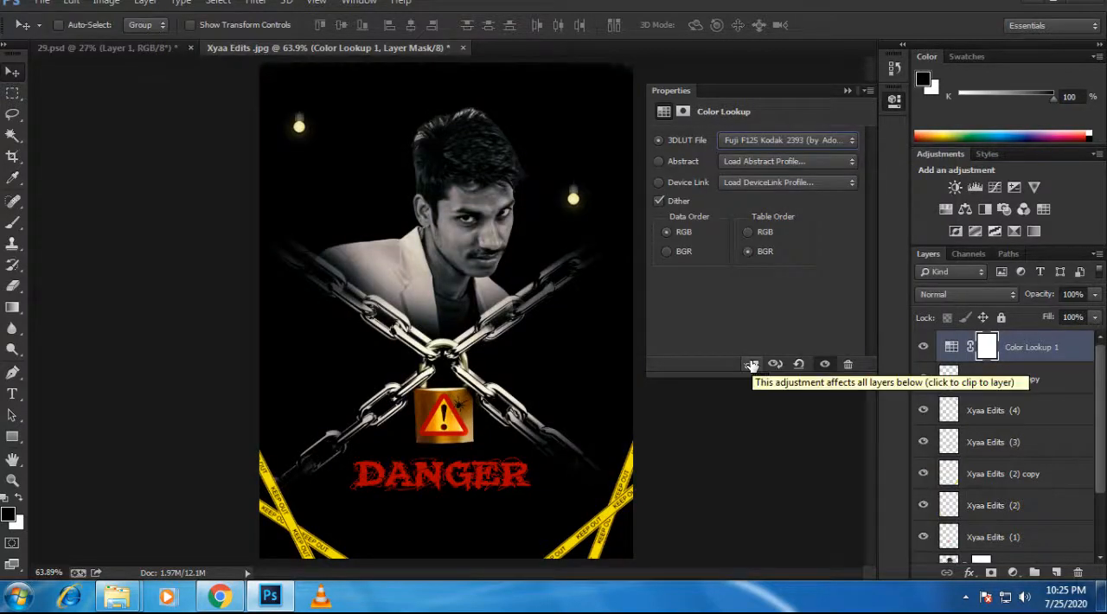
pyautogui.press('Down')
pyautogui.press('Down')
pyautogui.press('Down')
pyautogui.press('Down')
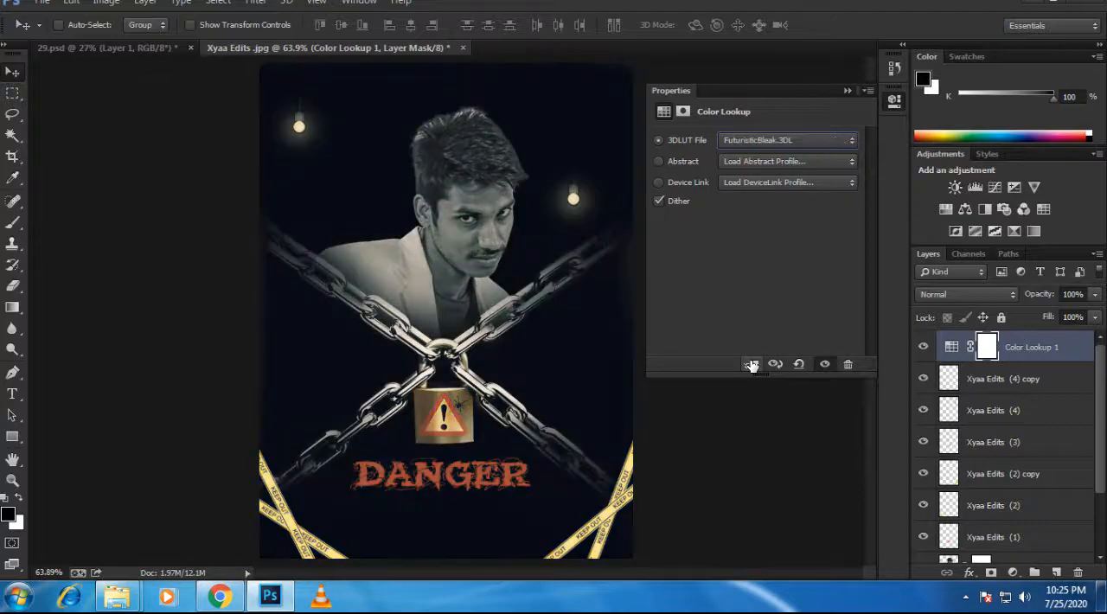
pyautogui.press('Up')
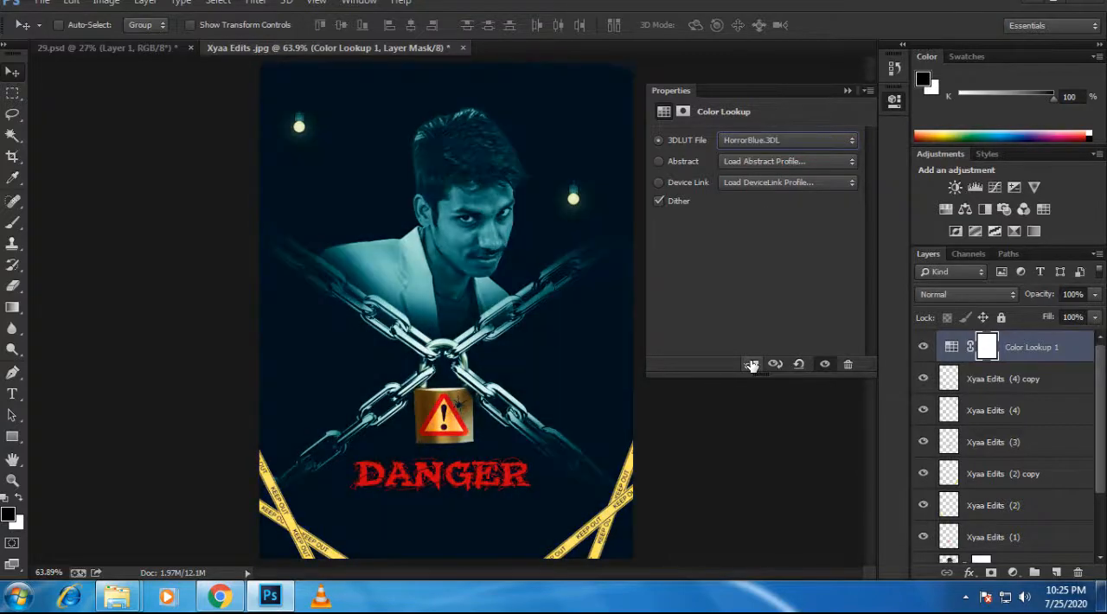
pyautogui.press('Down')
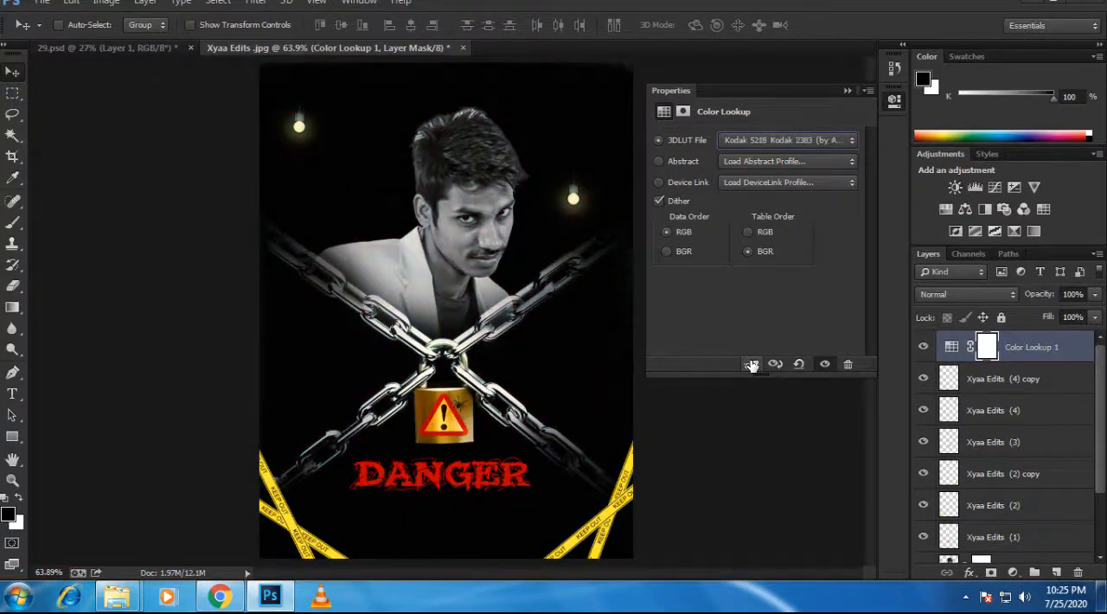
# Step: Try the Moonlight, TensionGreen and TealOrangePlusContrast 3DLUT looks on the poster
pyautogui.press('Down')
pyautogui.press('Down')
pyautogui.press('Down')
pyautogui.press('Down')
pyautogui.press('Down')
pyautogui.press('Down')
pyautogui.press('Down')
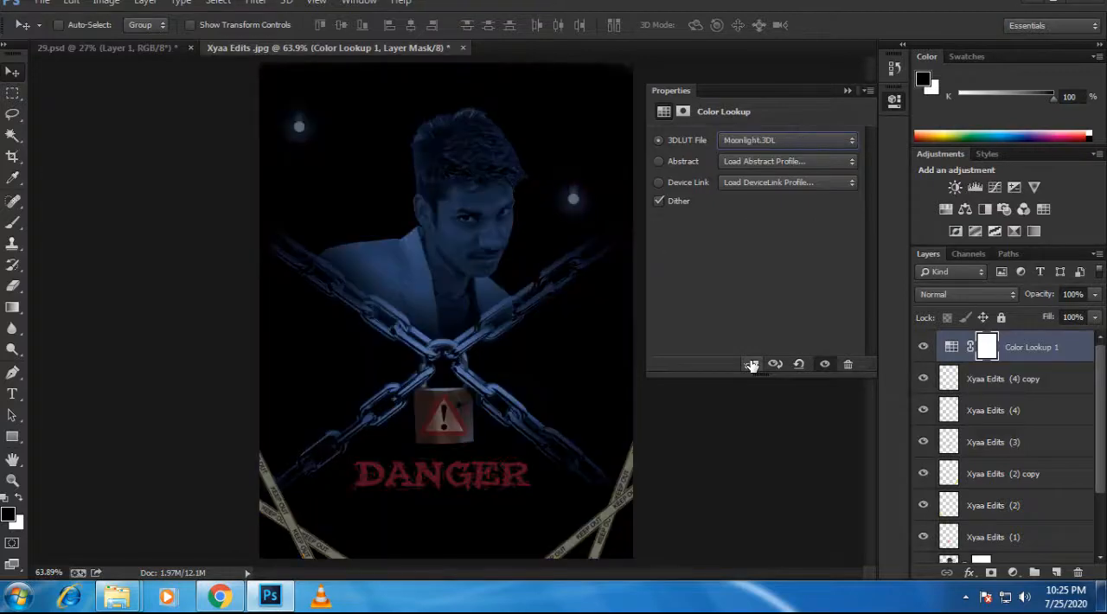
pyautogui.press('Down')
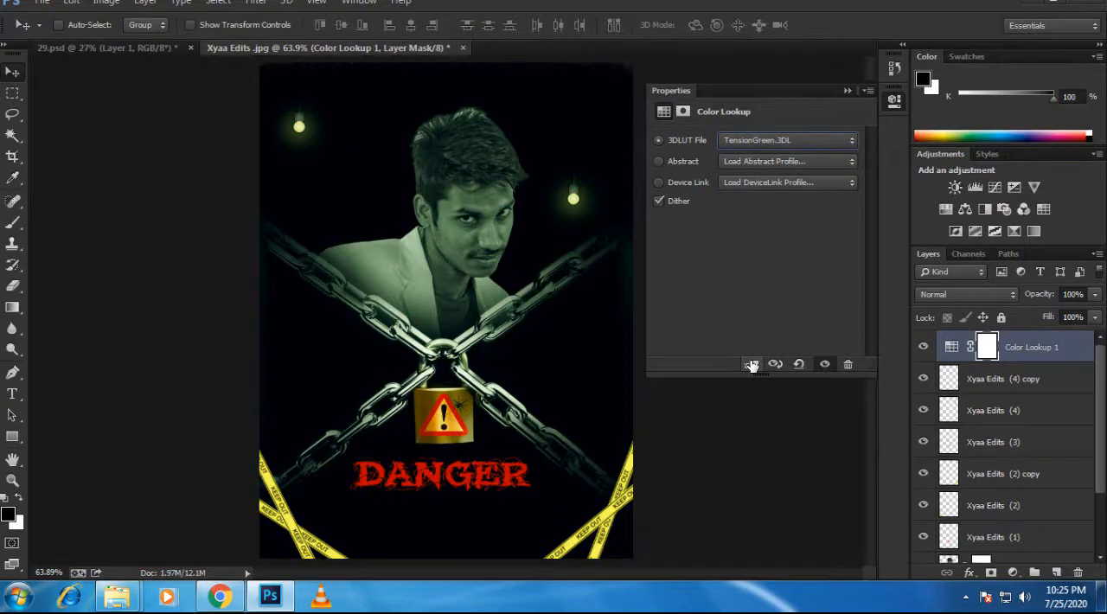
pyautogui.press('Up')
pyautogui.press('Up')
pyautogui.press('Down')
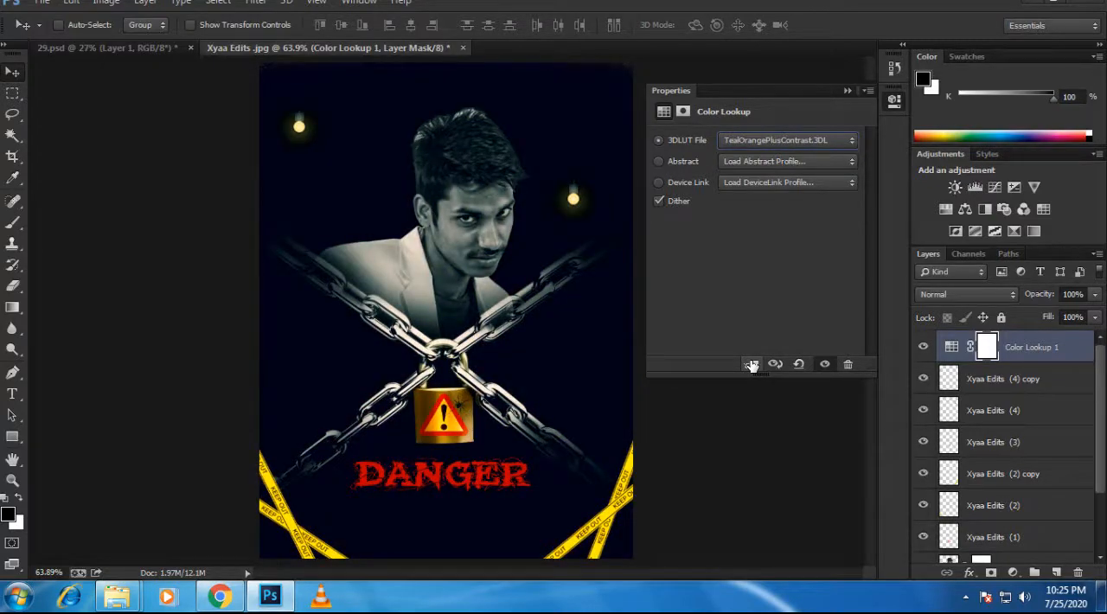
# Step: Go back through the 3DLUT looks and set the Color Lookup to Kodak 5218 Kodak 2383
pyautogui.press('Up')
pyautogui.press('Up')
pyautogui.press('Up')
pyautogui.press('Up')
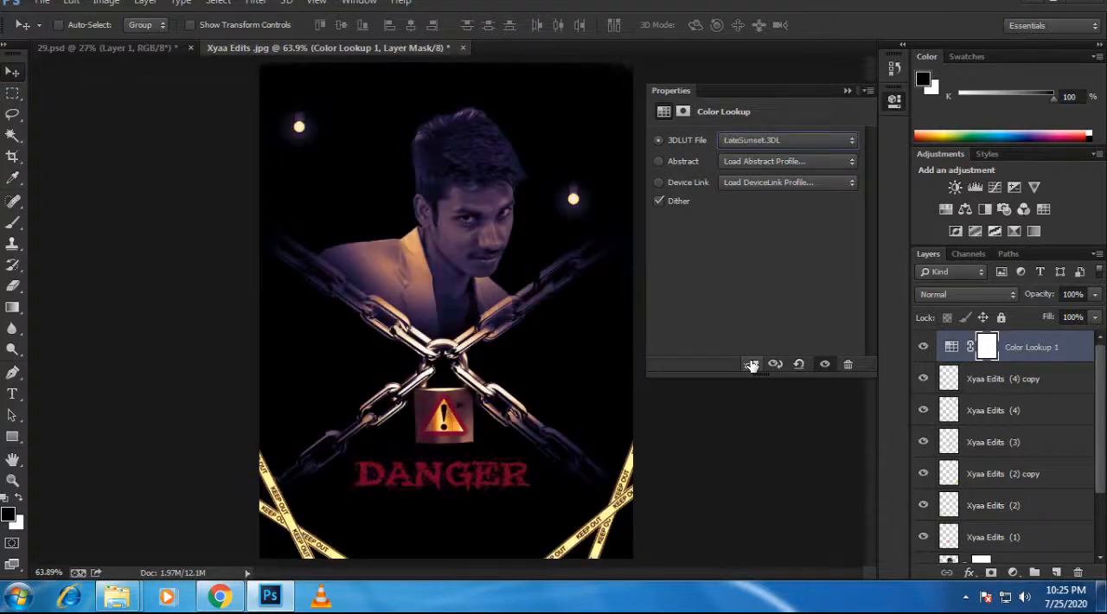
pyautogui.press('Up')
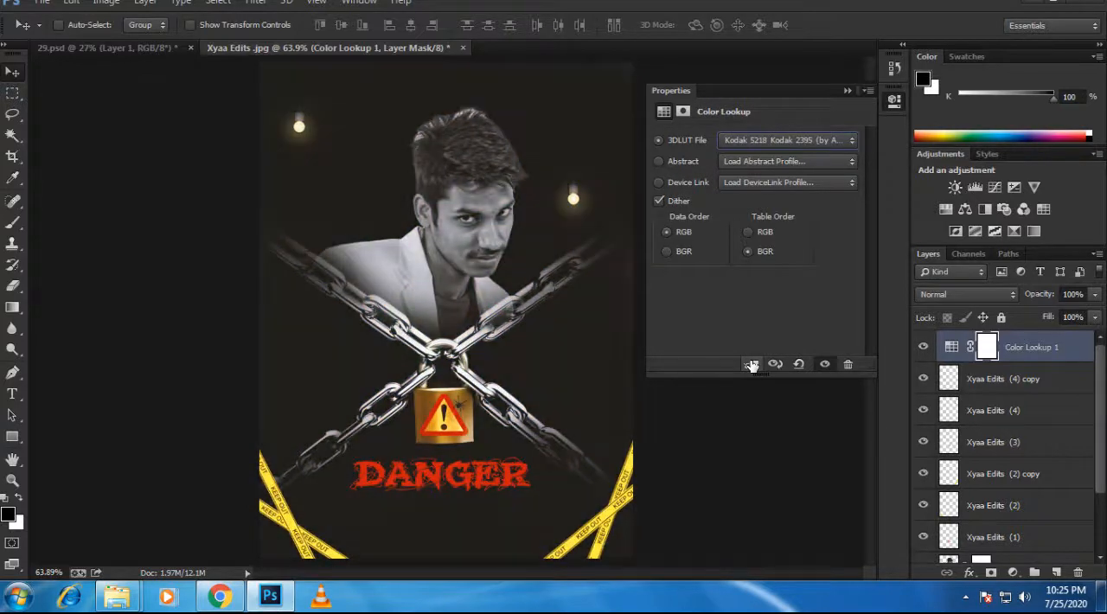
pyautogui.press('Up')
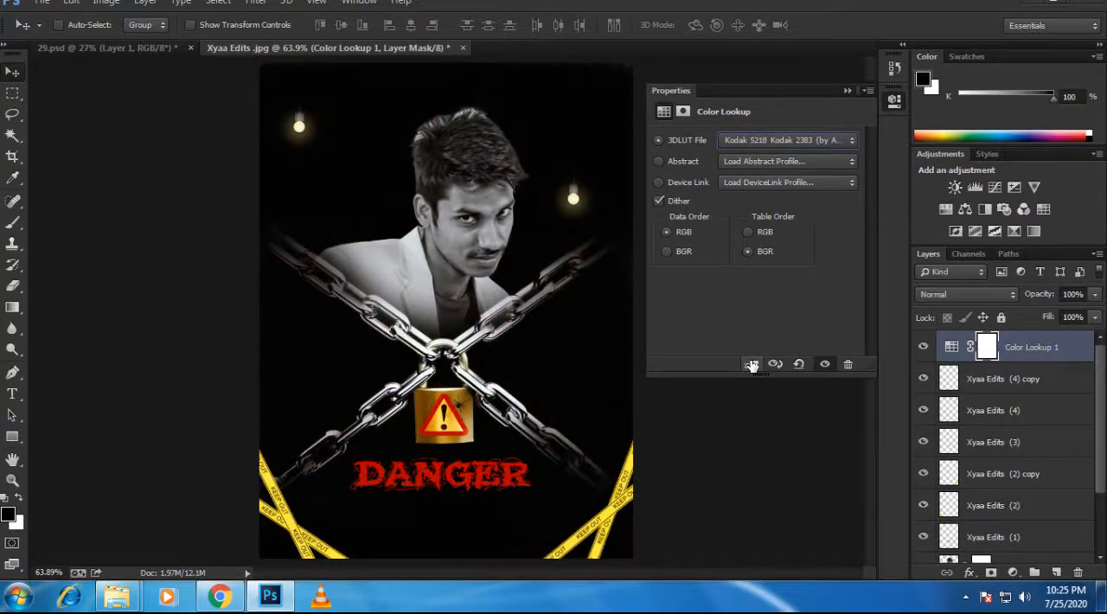
pyautogui.press('Up')
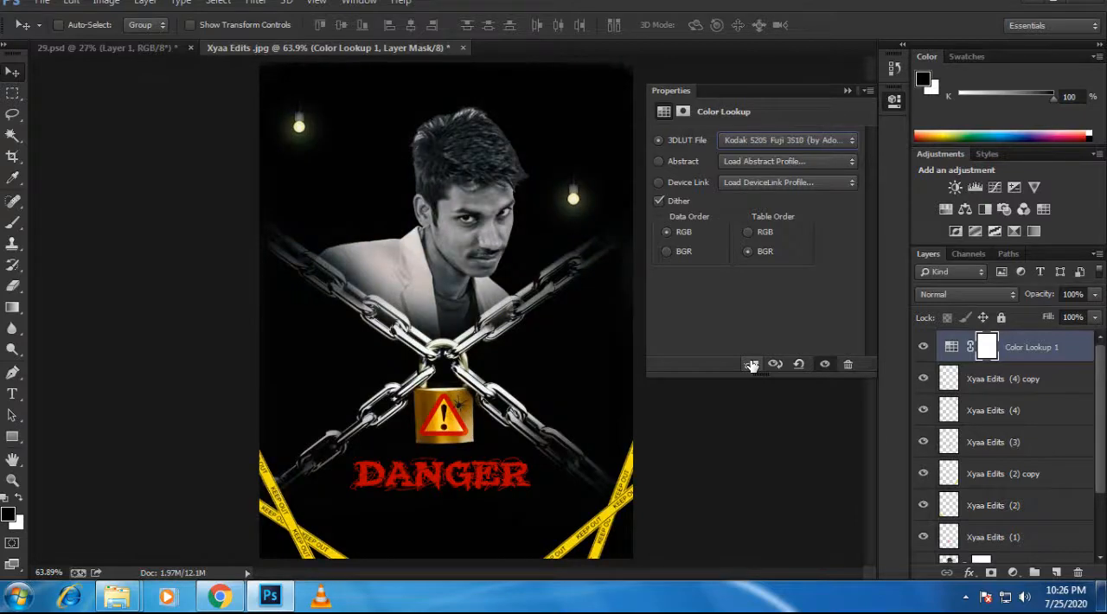
pyautogui.press('Down')
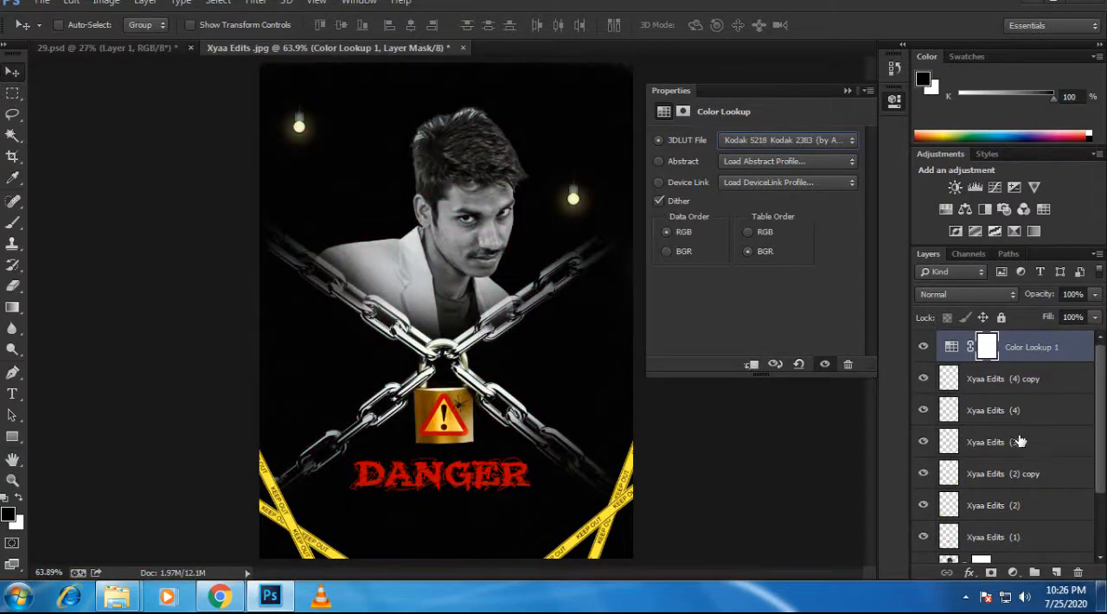
# Step: Compare the poster with and without the Color Lookup grade, and inspect the padlock, spider and full composition
pyautogui.click(926, 352)
pyautogui.click(927, 353)
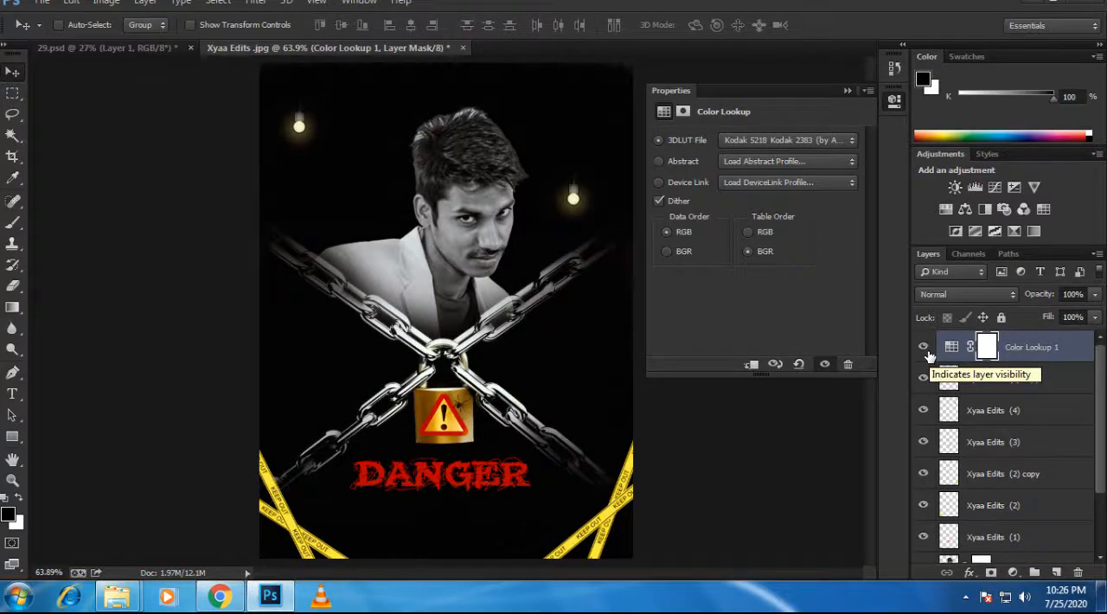
pyautogui.click(849, 91)
pyautogui.scroll(-2, 507, 372)
pyautogui.scroll(4, 507, 372)
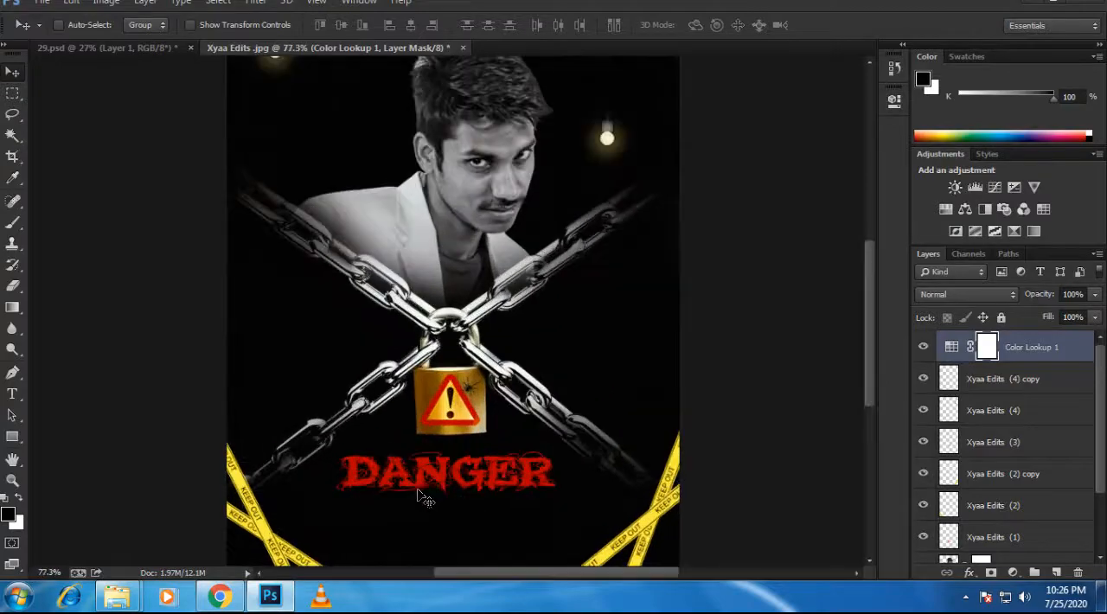
pyautogui.scroll(1, 424, 499)
pyautogui.scroll(-4, 432, 506)
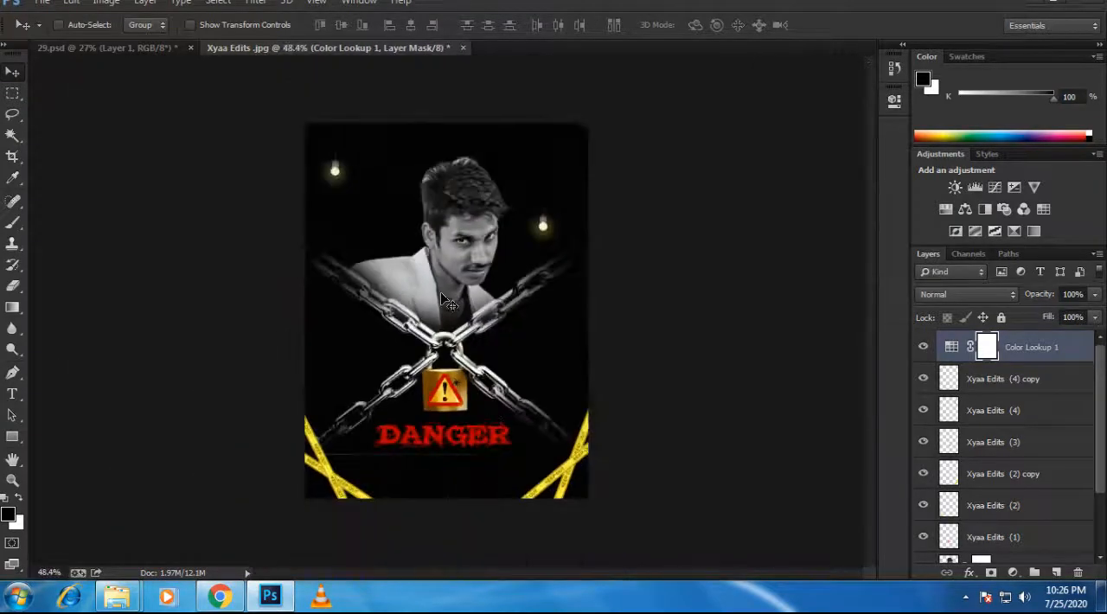
pyautogui.scroll(8, 440, 291)
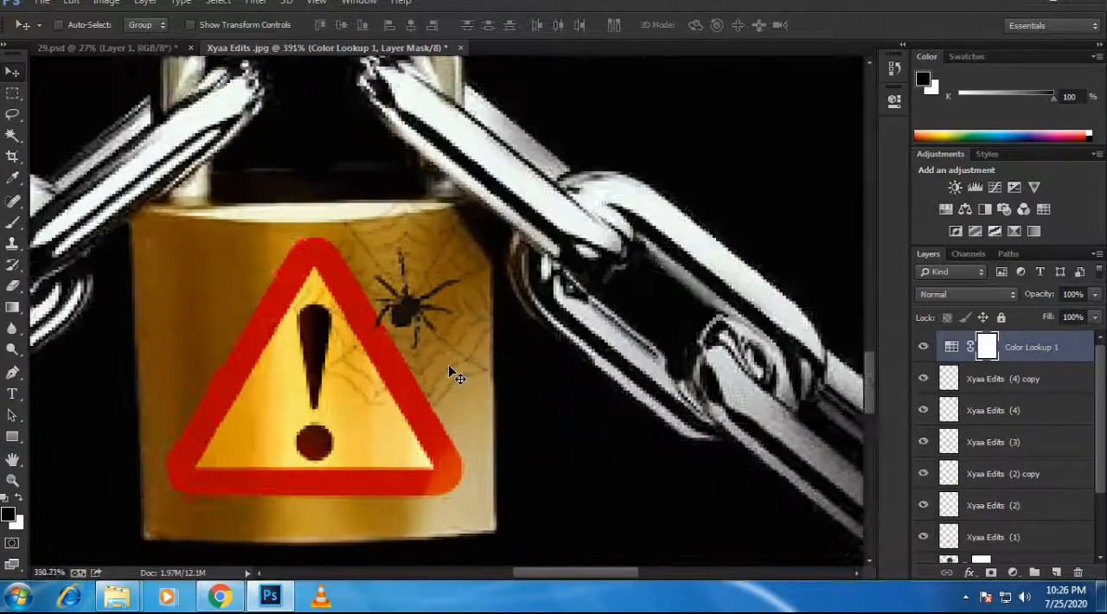
pyautogui.scroll(-7, 449, 372)
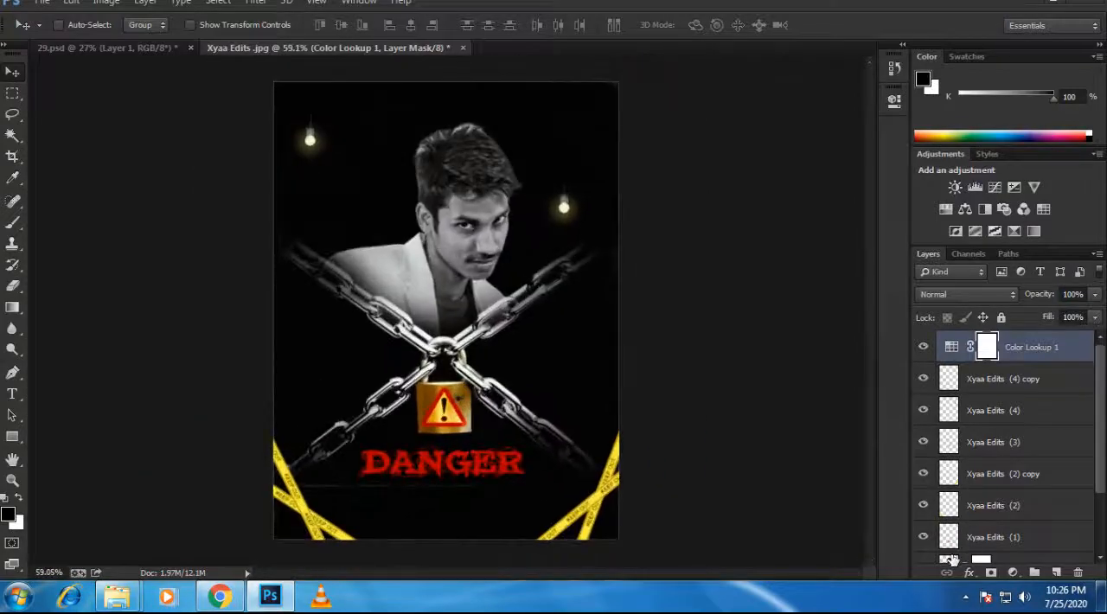
pyautogui.click(1013, 573)
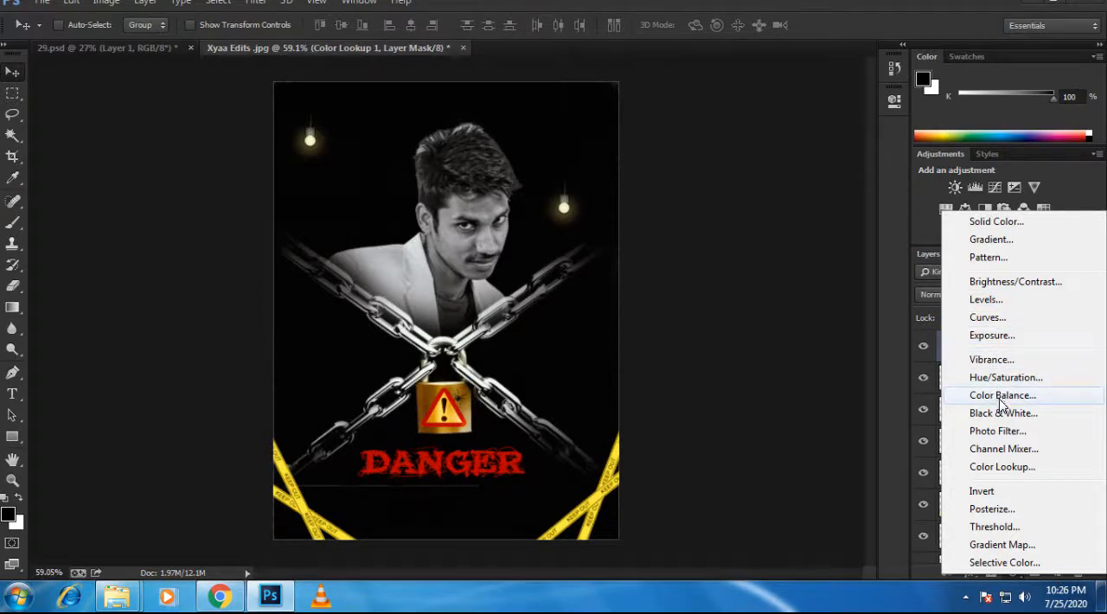
pyautogui.click(443, 245)
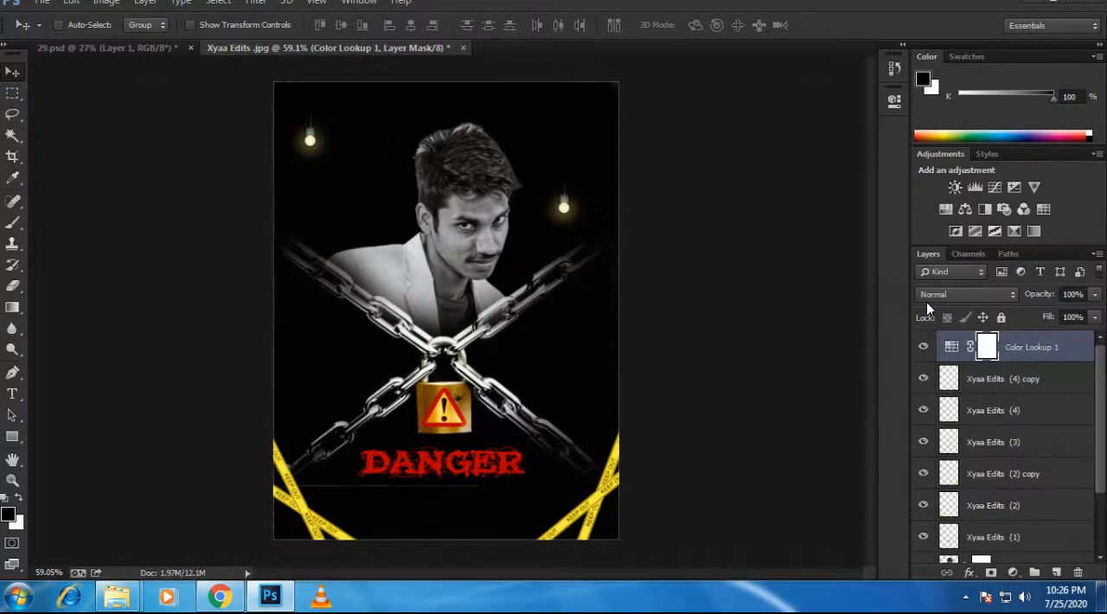
# Step: Stamp all visible layers into a new layer on top and open it in the Camera Raw Filter
pyautogui.hotkey('ctrl', 'shift', 'alt', 'e')
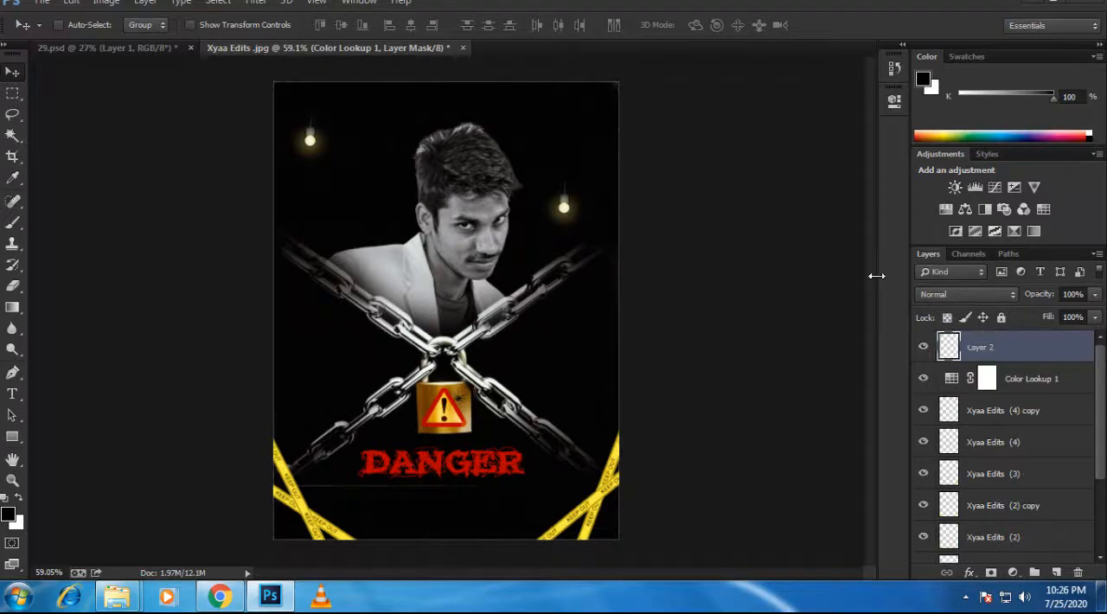
pyautogui.click(256, 3)
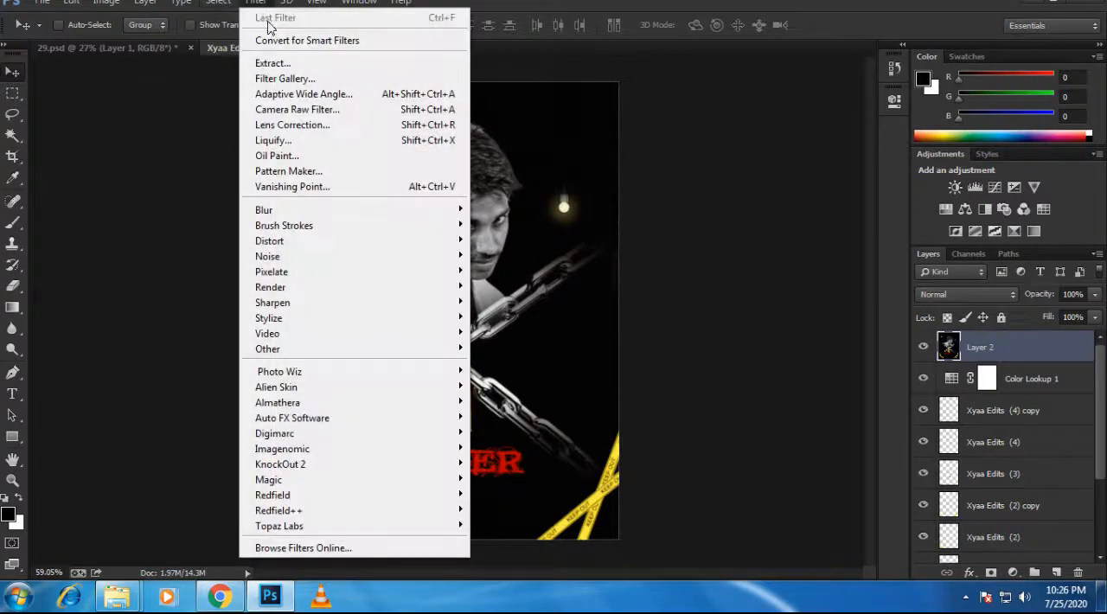
pyautogui.click(317, 109)
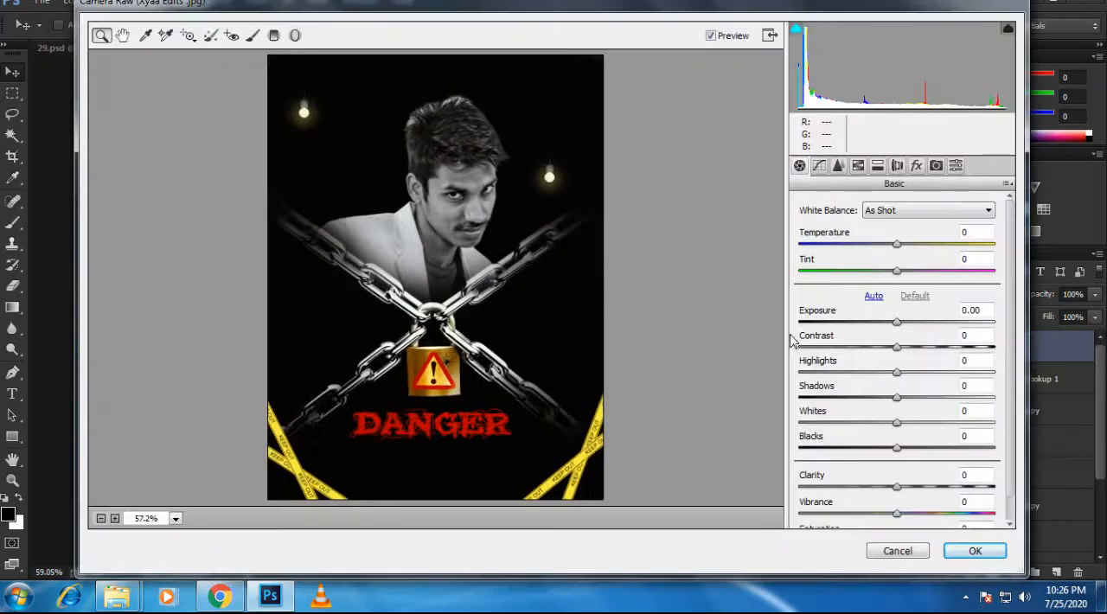
# Step: Try the automatic tone correction, restore the default tones, and cool the white balance to temperature -15 and tint -3
pyautogui.click(874, 296)
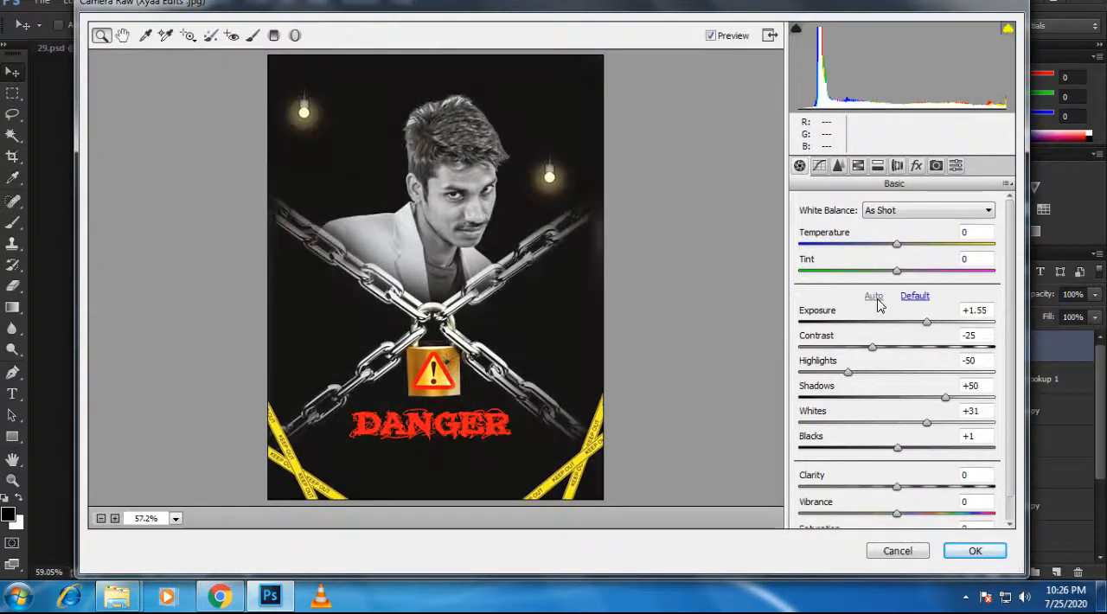
pyautogui.click(915, 296)
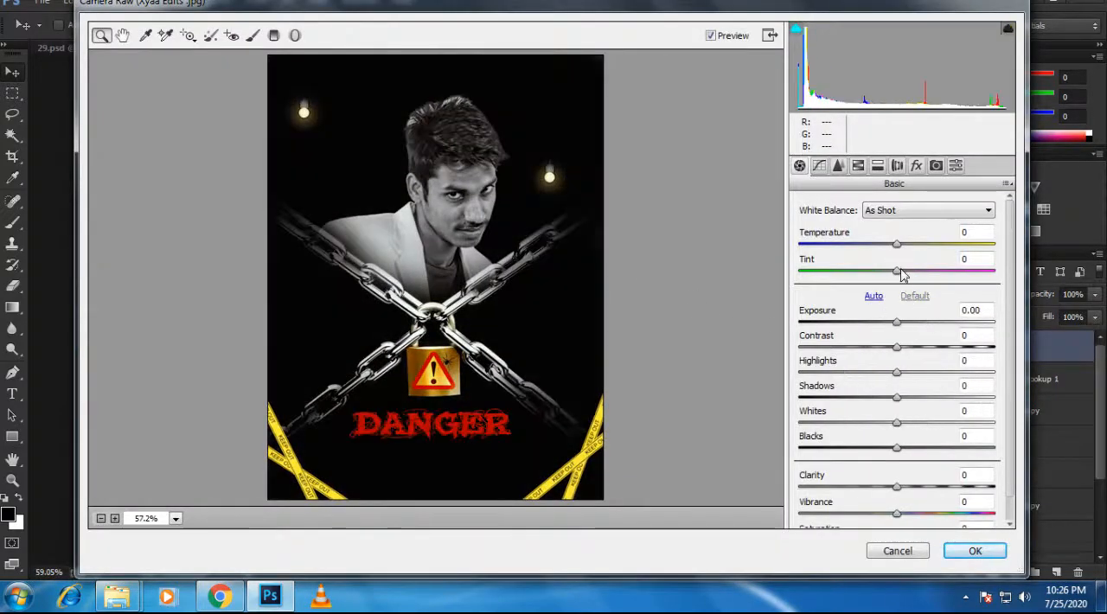
pyautogui.moveTo(894, 243); pyautogui.dragTo(895, 275)
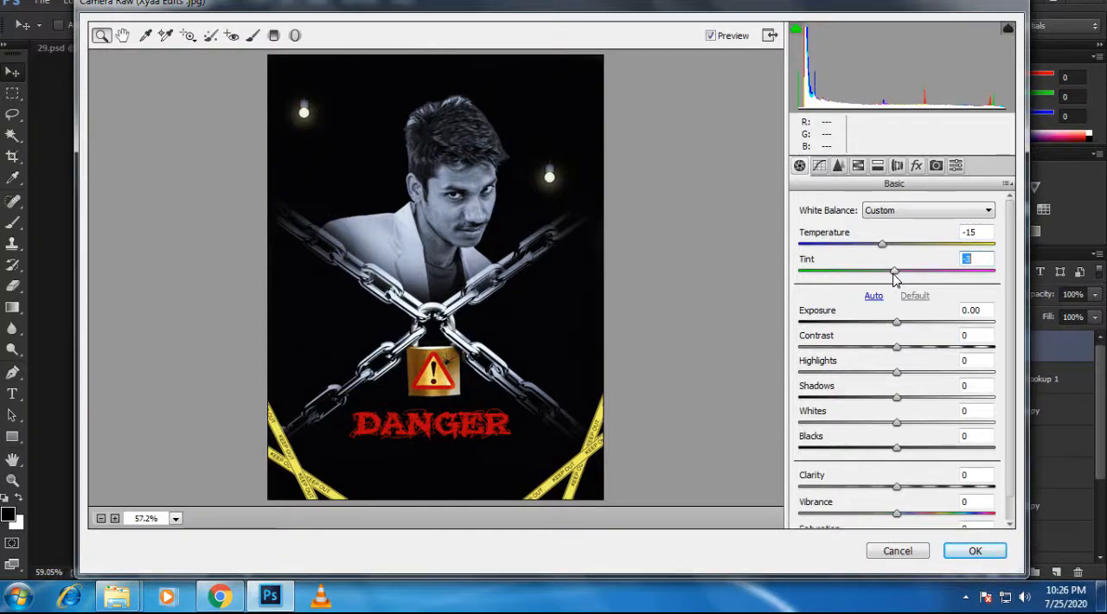
# Step: Apply noise reduction with Luminance 27, Luminance Contrast 23 and Color 25
pyautogui.click(838, 165)
pyautogui.moveTo(799, 365); pyautogui.dragTo(854, 374)
pyautogui.moveTo(816, 422); pyautogui.dragTo(847, 447)
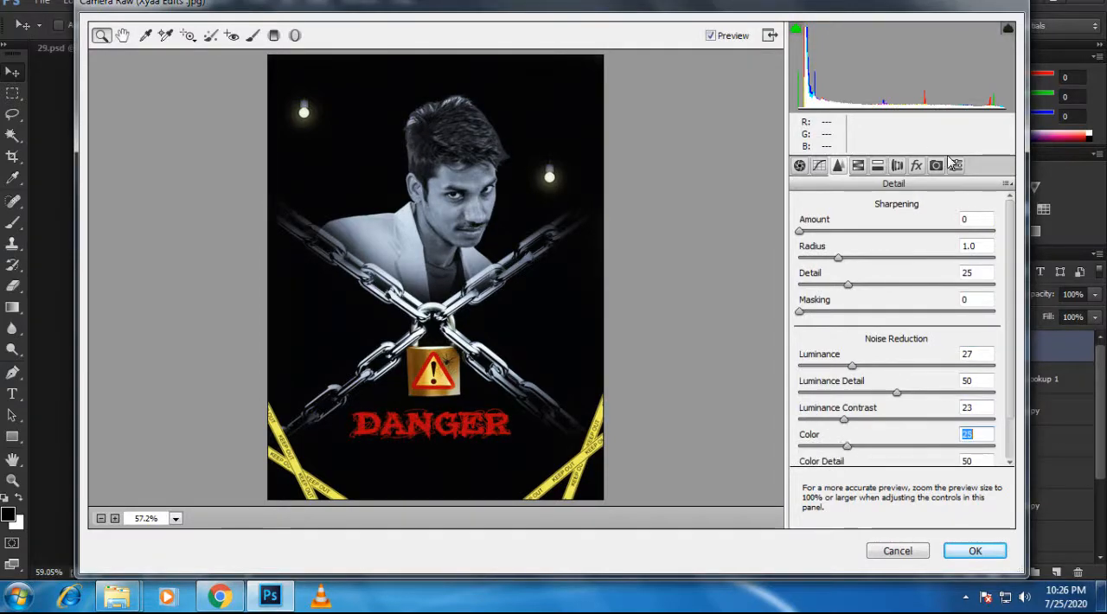
# Step: Add a Highlight Priority post-crop vignette with amount -41, apply the Camera Raw adjustments, and inspect the portrait and chains
pyautogui.click(916, 165)
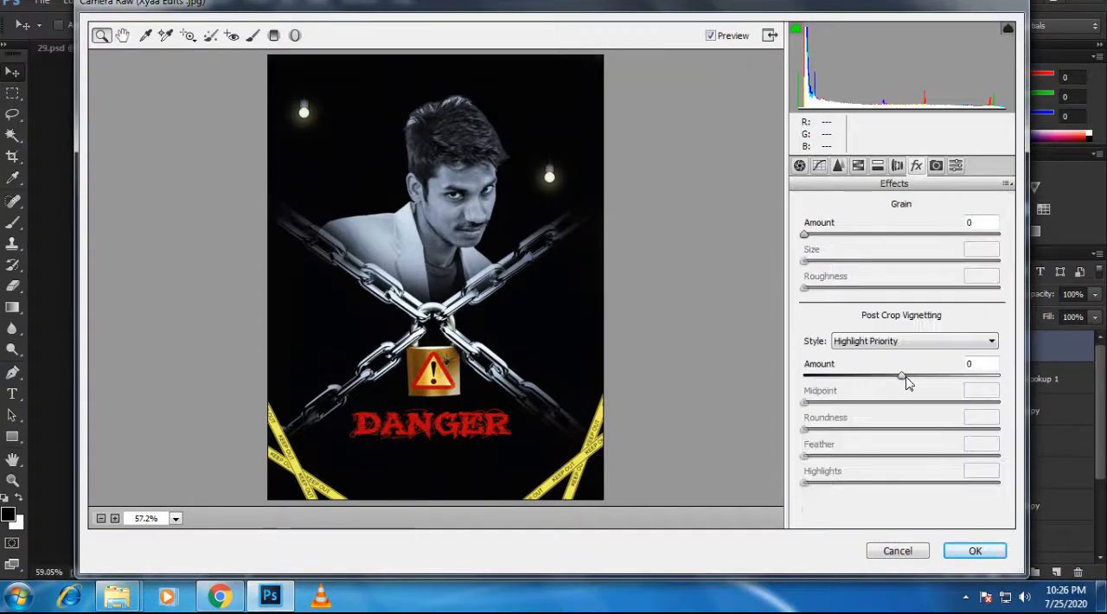
pyautogui.moveTo(903, 377); pyautogui.dragTo(865, 389)
pyautogui.click(908, 340)
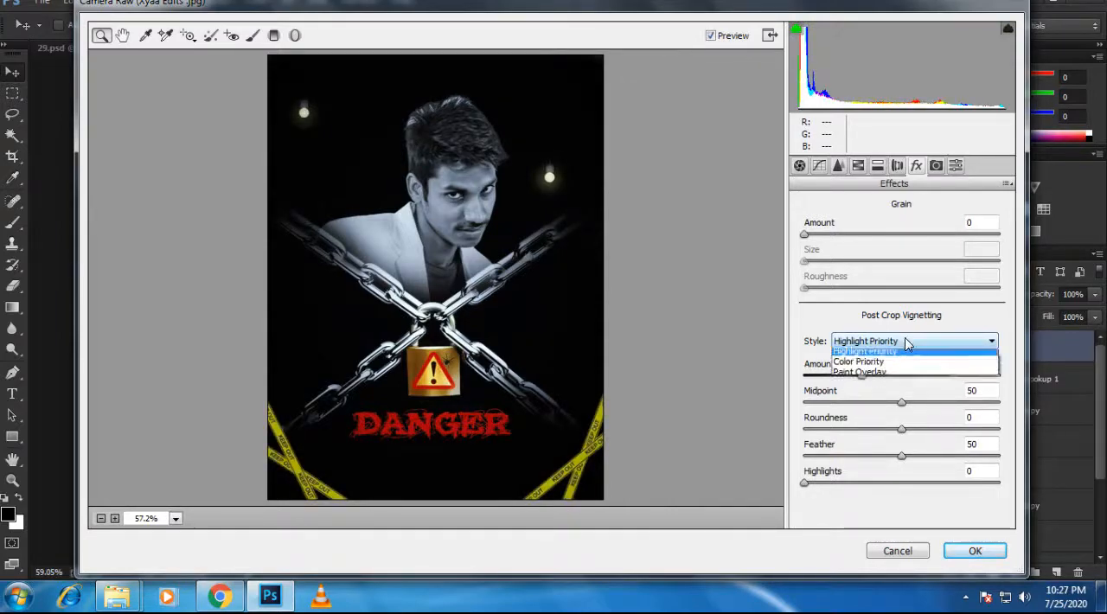
pyautogui.click(909, 340)
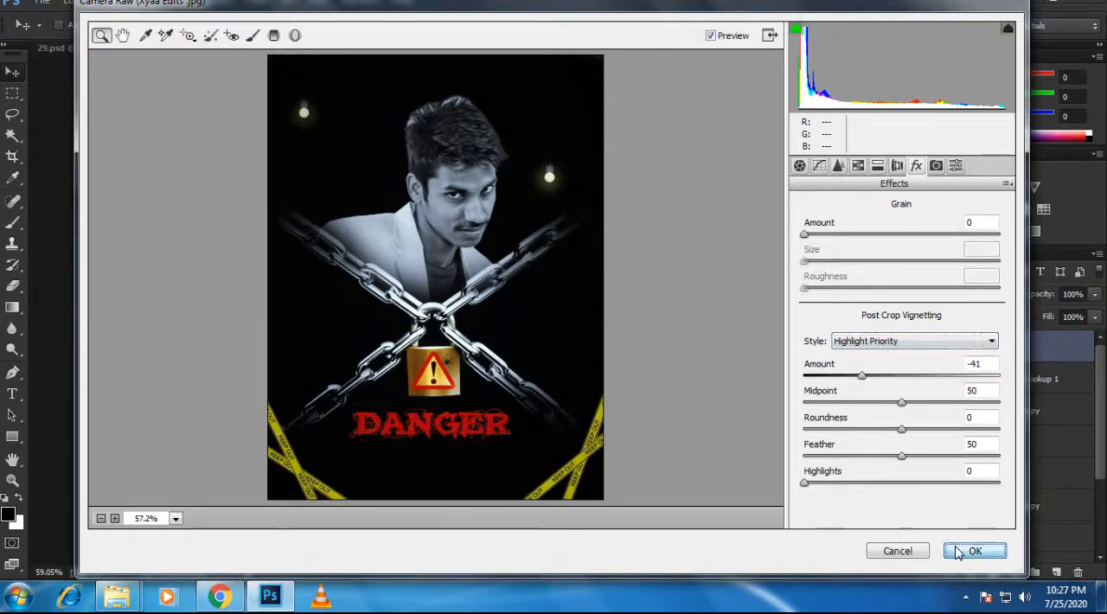
pyautogui.click(974, 551)
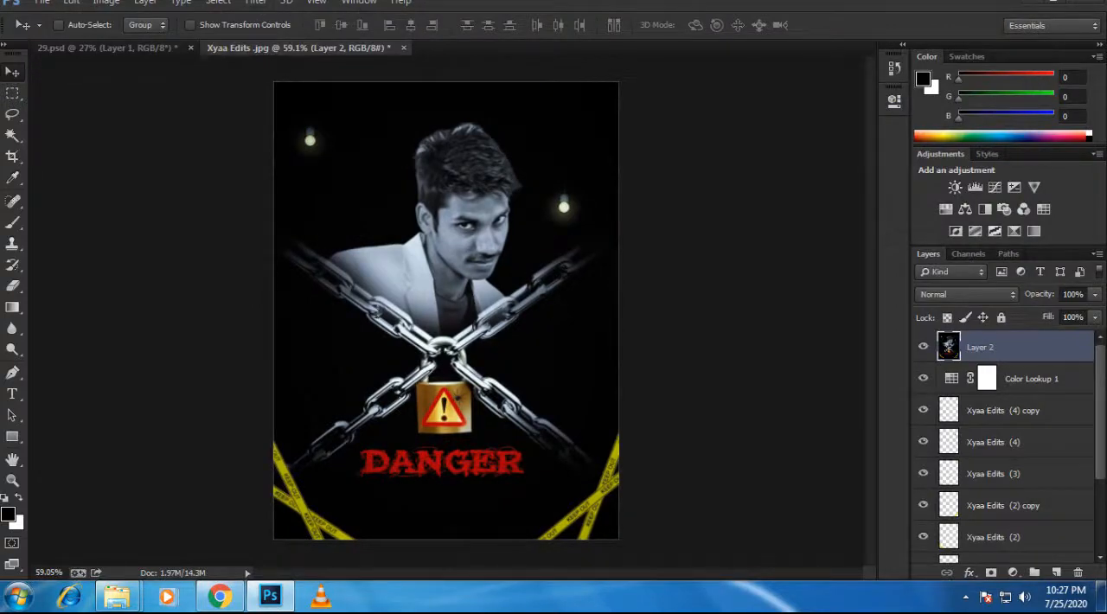
pyautogui.scroll(12, 452, 221)
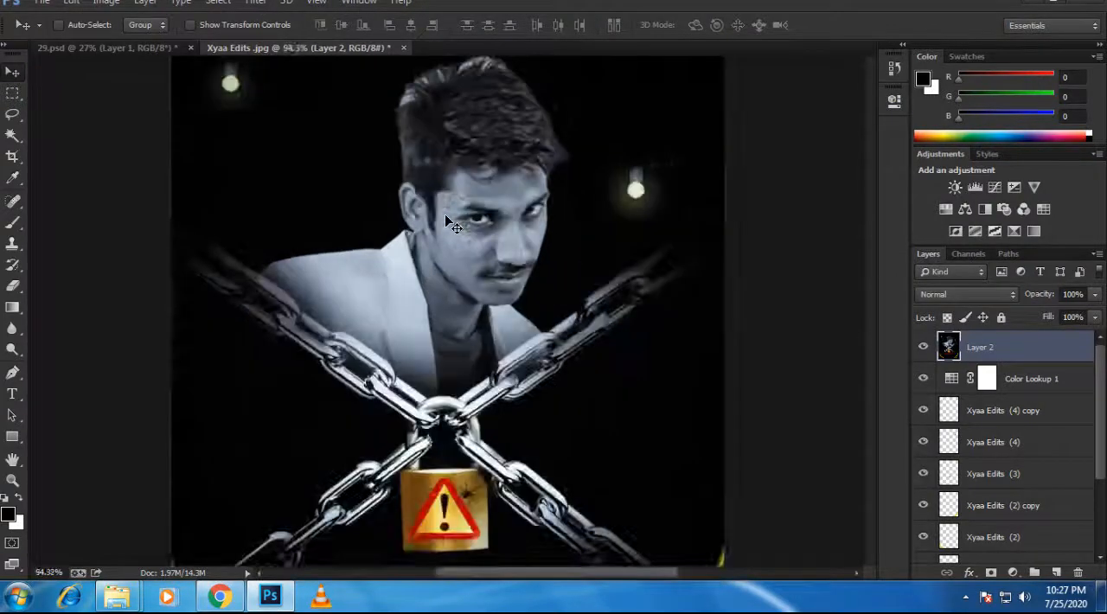
pyautogui.scroll(-14, 574, 329)
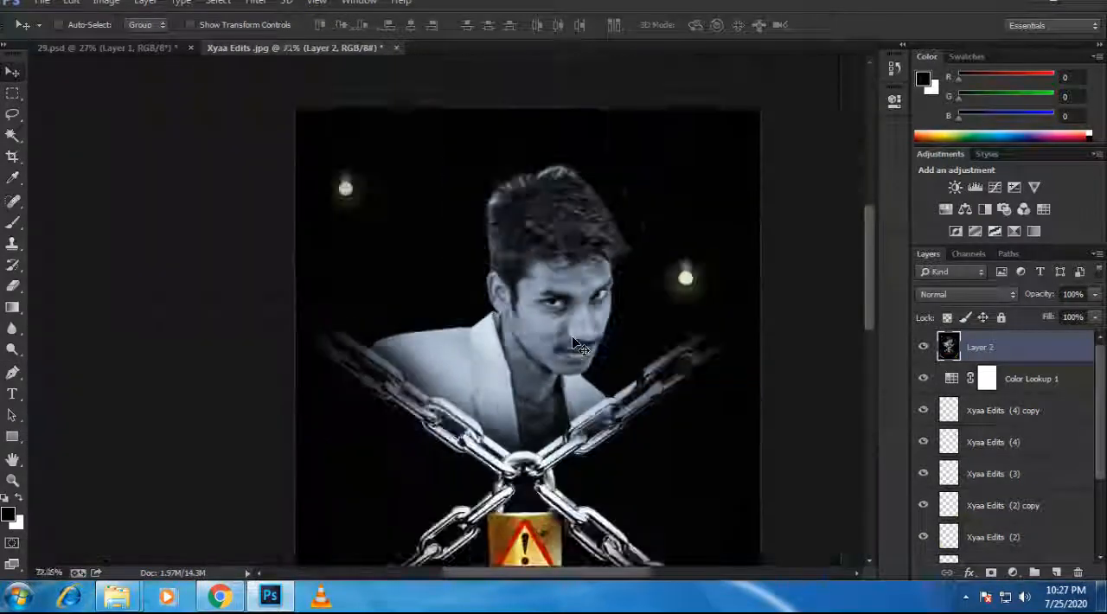